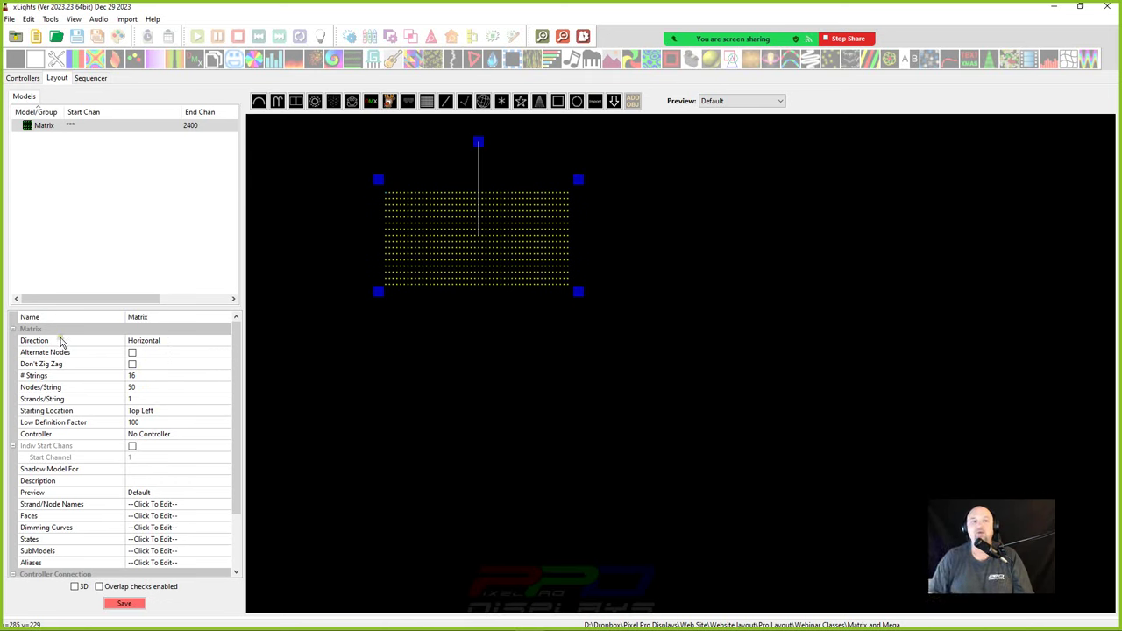
# - Set the matrix model's direction to Vertical
pyautogui.click(151, 317)
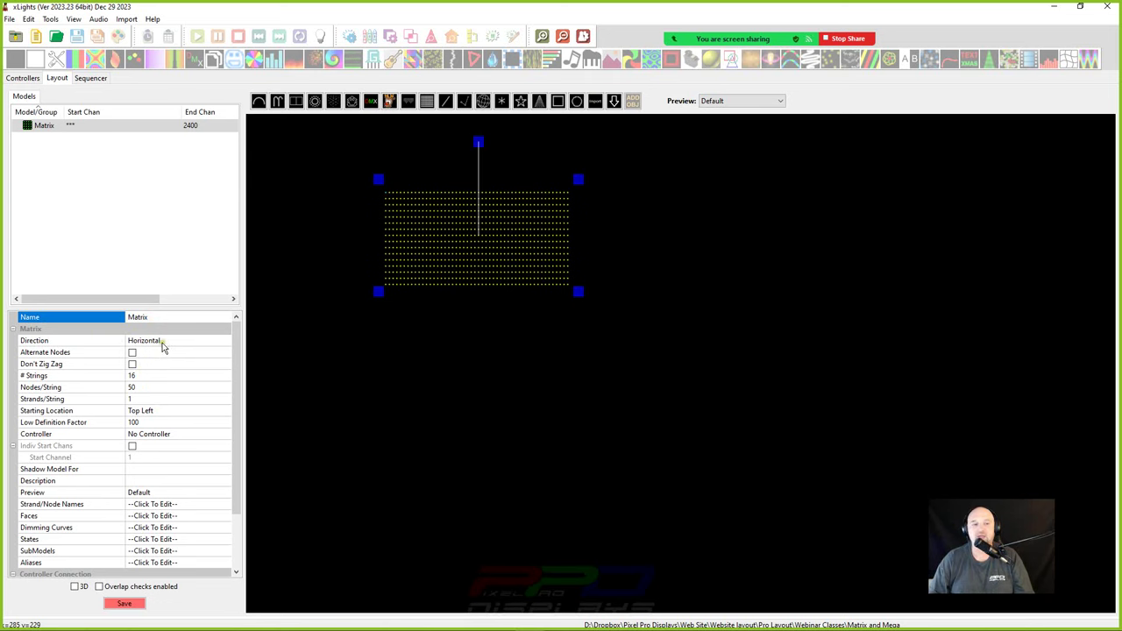
pyautogui.click(164, 342)
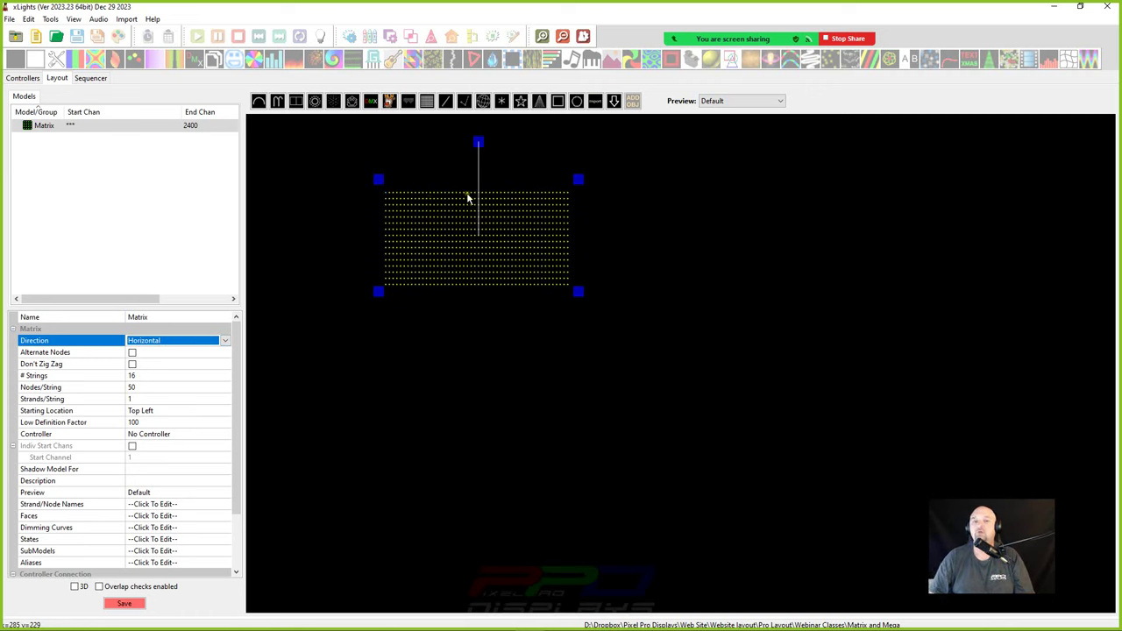
pyautogui.click(160, 344)
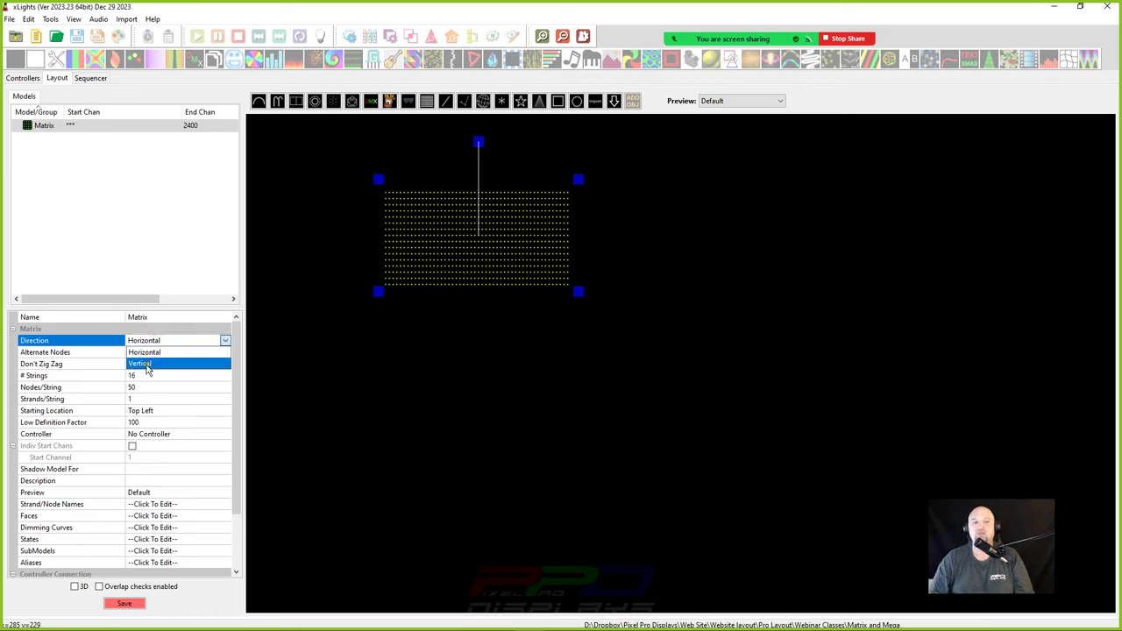
pyautogui.click(145, 365)
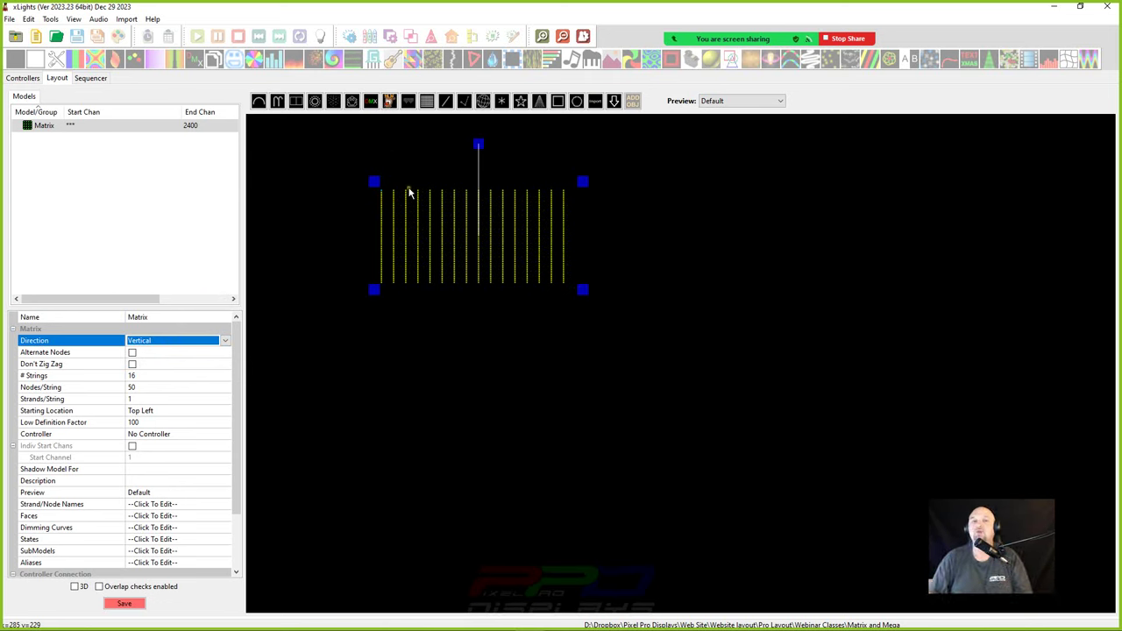
# - Try stretching the vertical matrix tall and narrow, then bring it back to a wide shape and return its direction to Horizontal
pyautogui.moveTo(386, 285); pyautogui.dragTo(493, 446)
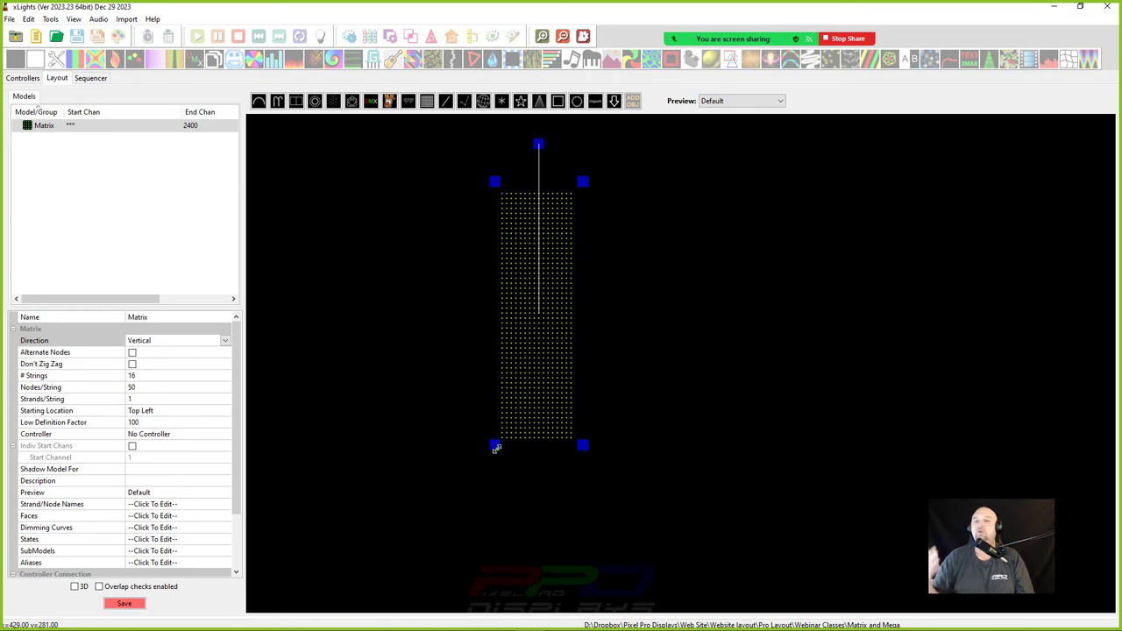
pyautogui.moveTo(496, 447); pyautogui.dragTo(388, 279)
pyautogui.click(145, 342)
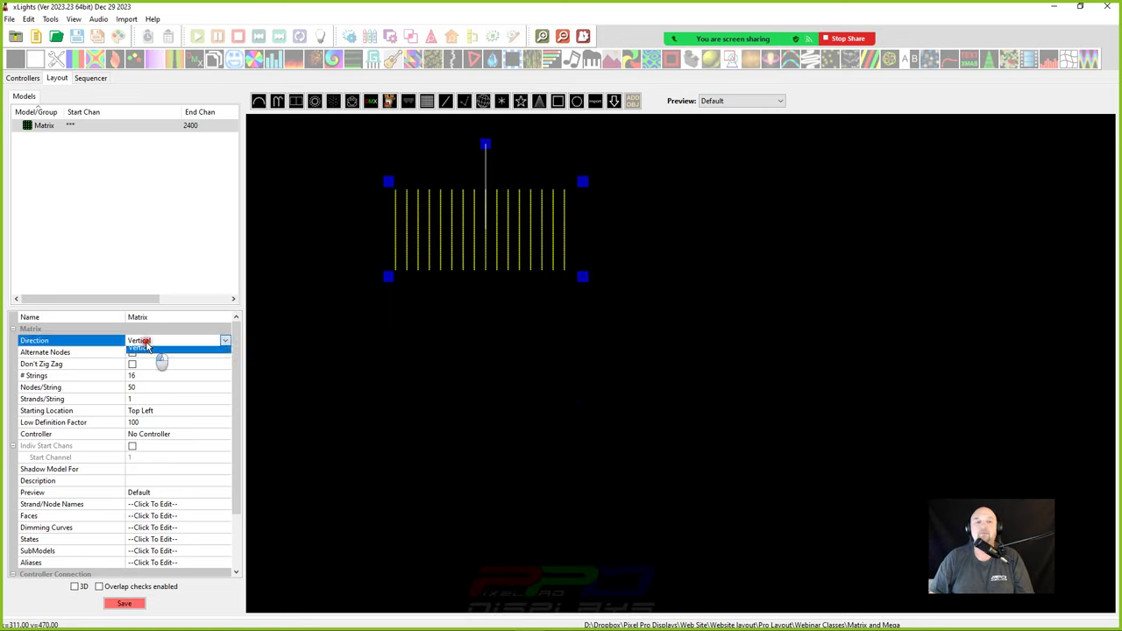
pyautogui.click(144, 353)
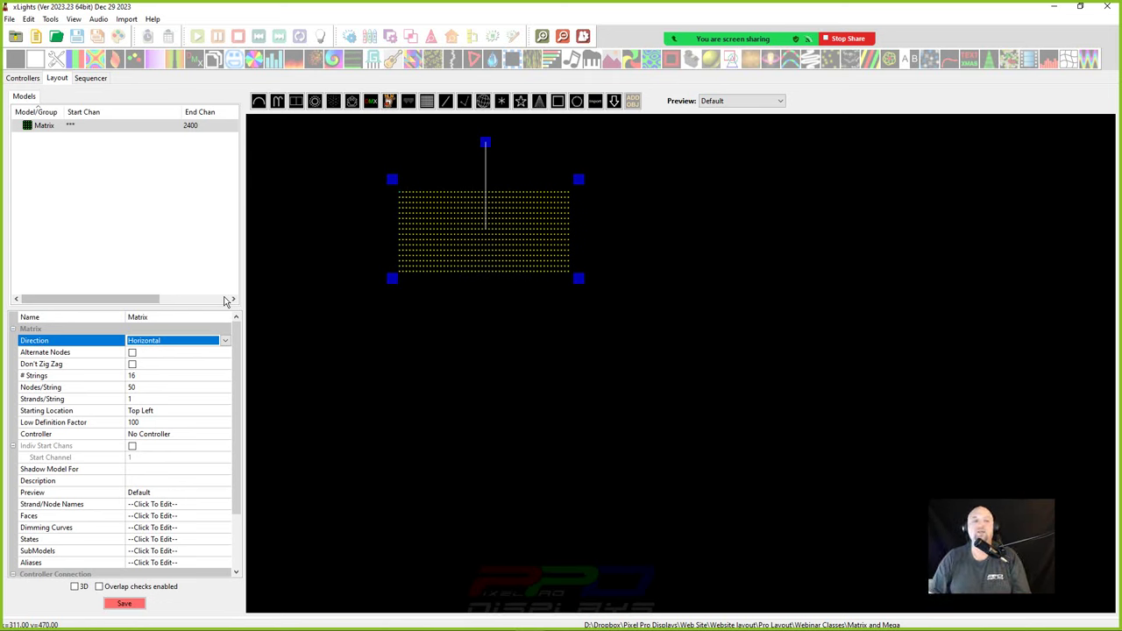
# - Dismiss the overdue webinar reminder and return to the matrix's number of strings
pyautogui.click(186, 375)
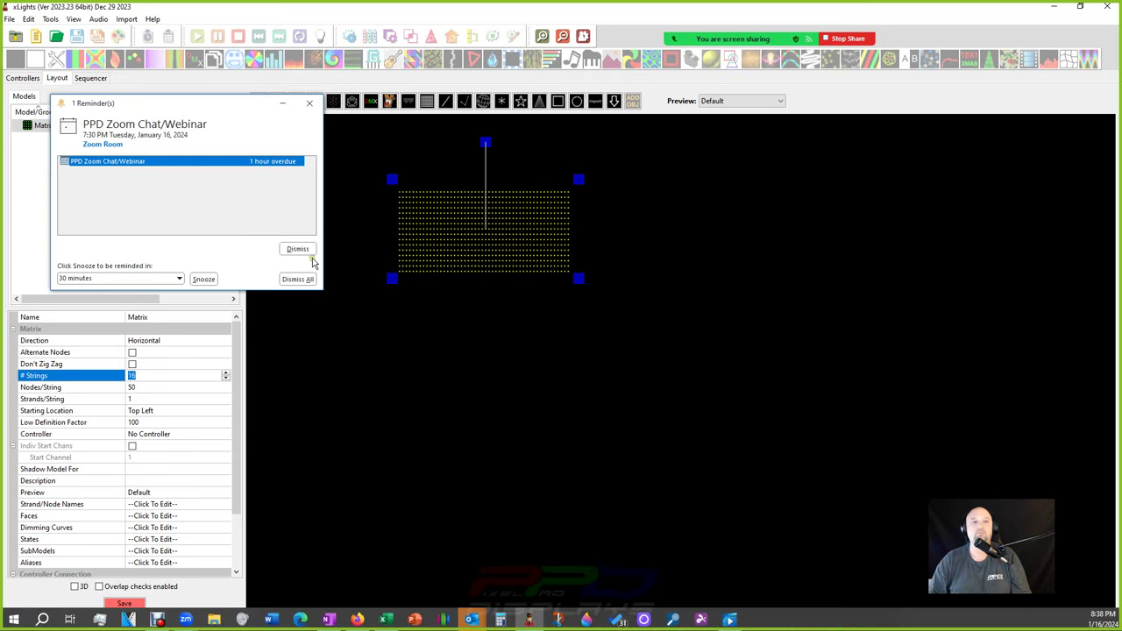
pyautogui.click(311, 255)
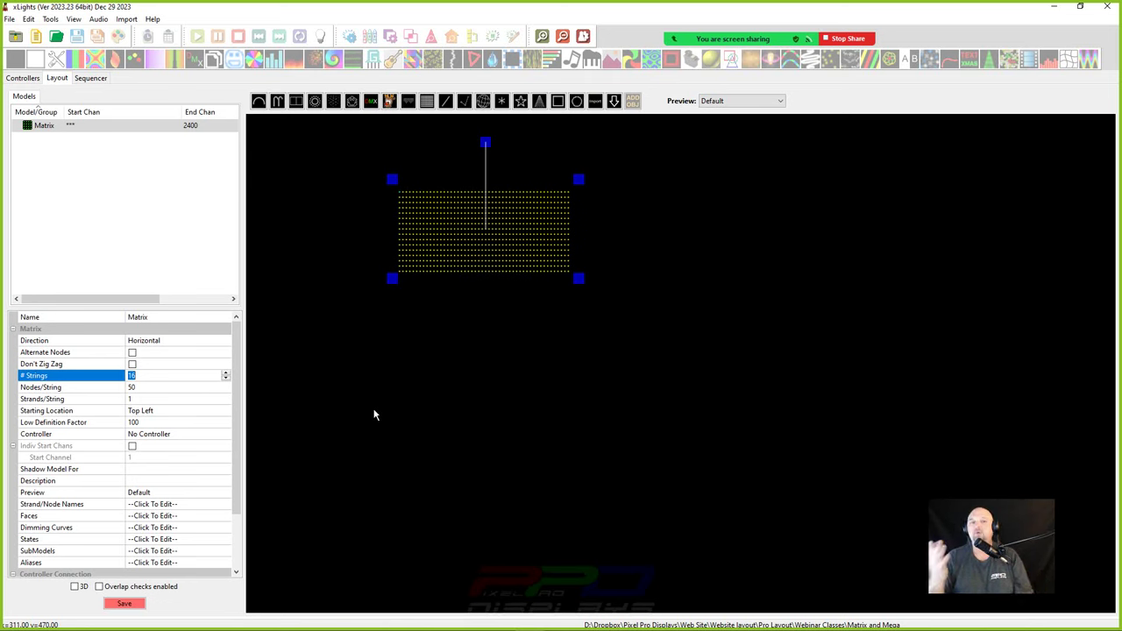
pyautogui.click(155, 374)
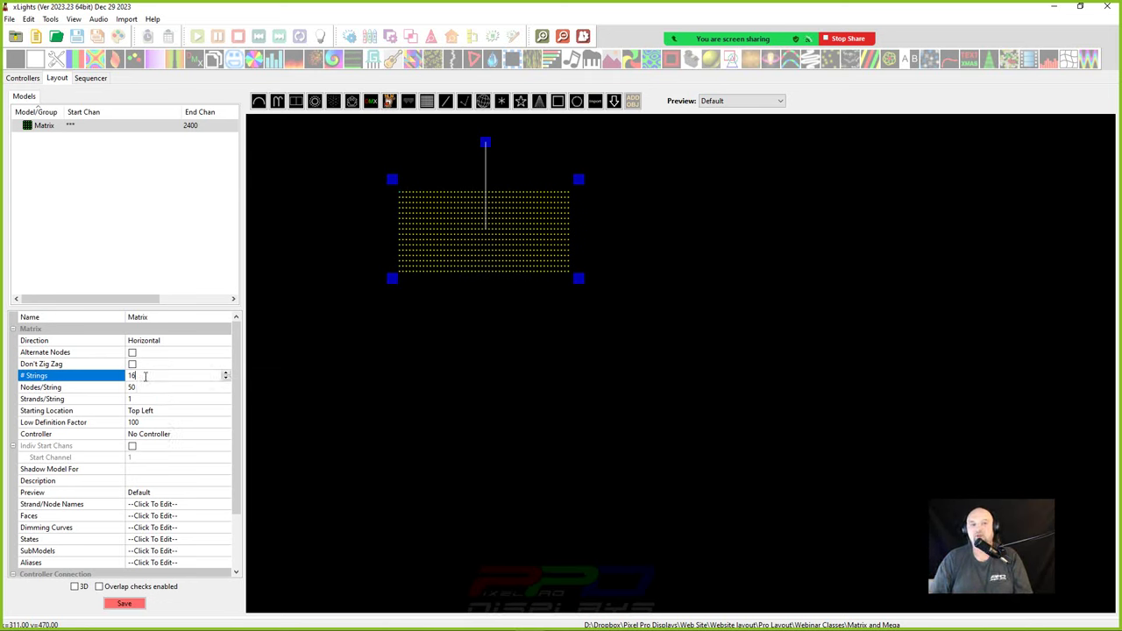
# - Set the matrix's Nodes/String to 100
pyautogui.click(146, 388)
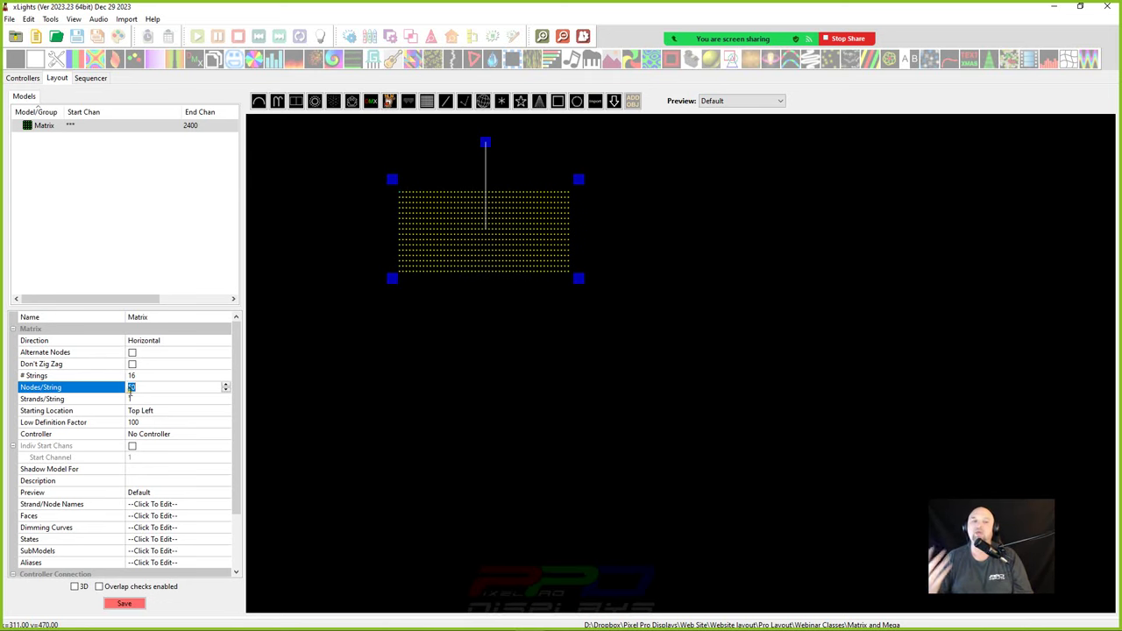
pyautogui.click(137, 375)
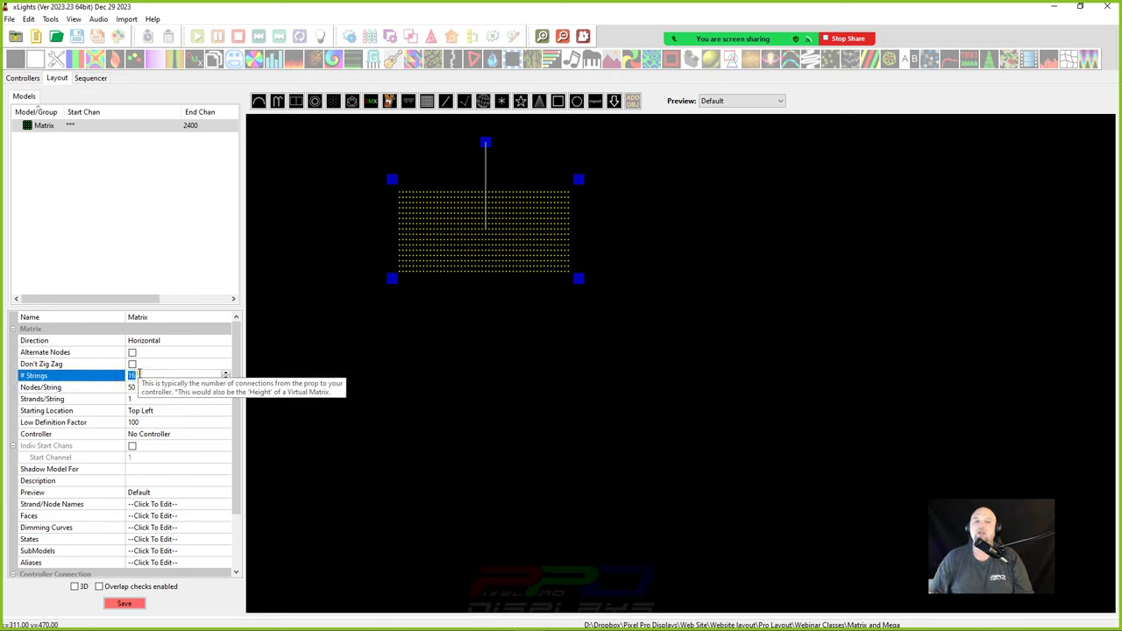
pyautogui.click(140, 378)
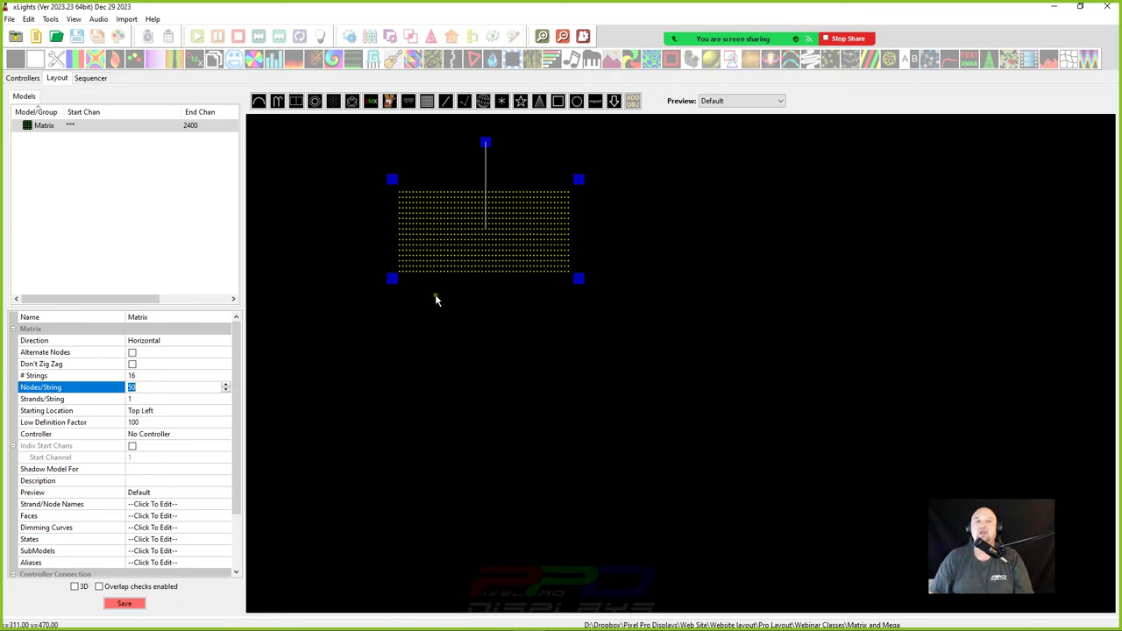
pyautogui.write('100')
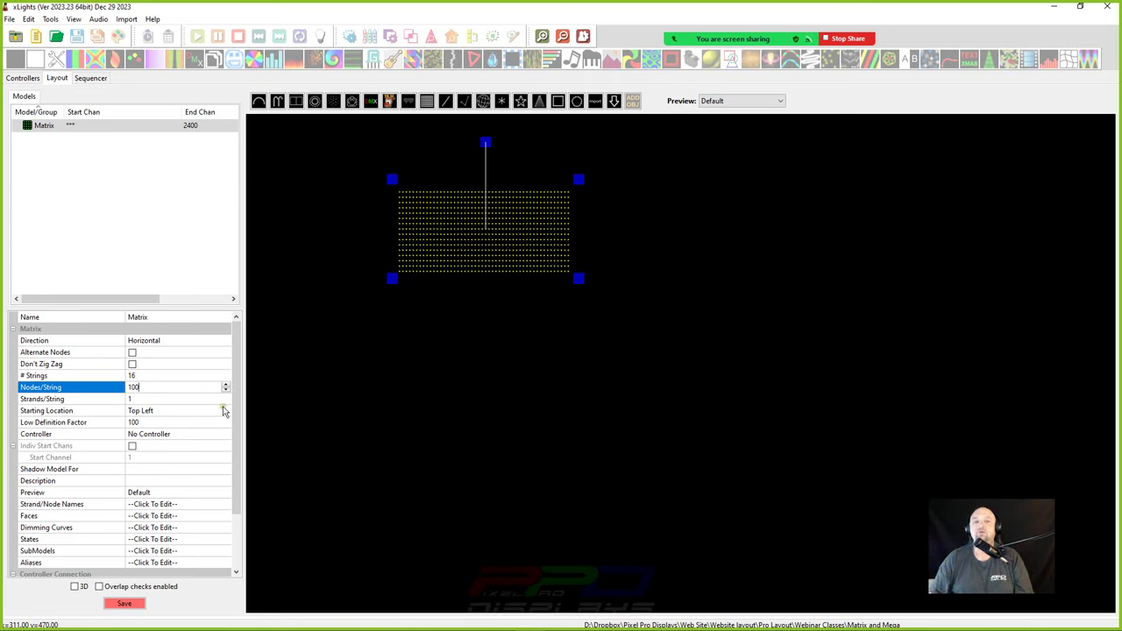
pyautogui.press('Return')
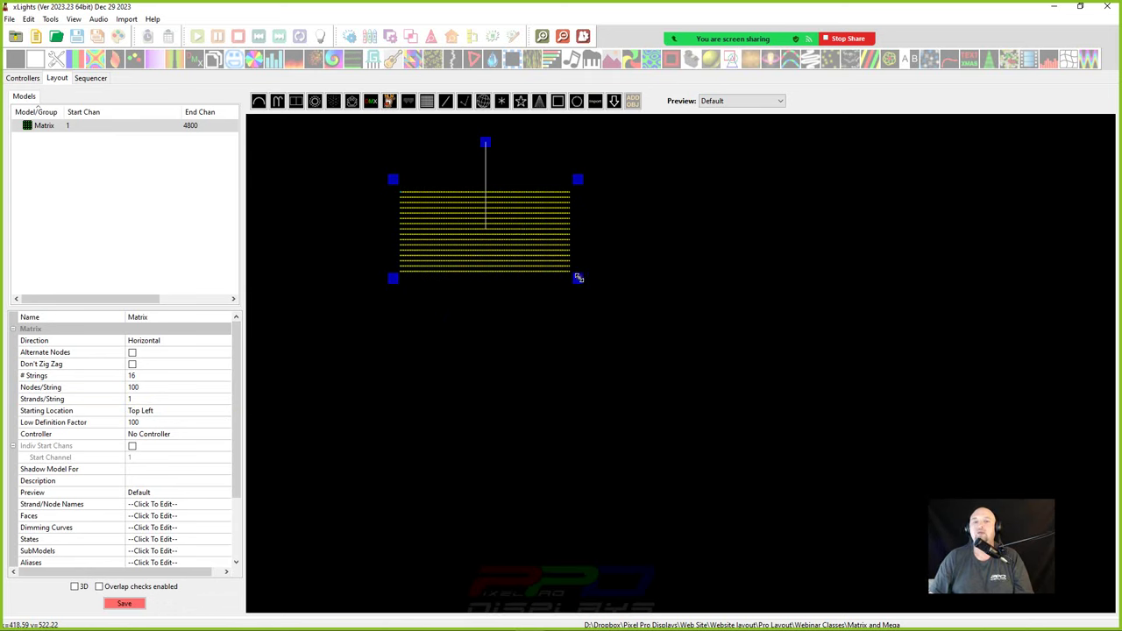
# - Widen the matrix in the layout, move it lower and slightly reduce its height
pyautogui.moveTo(578, 277); pyautogui.dragTo(703, 285)
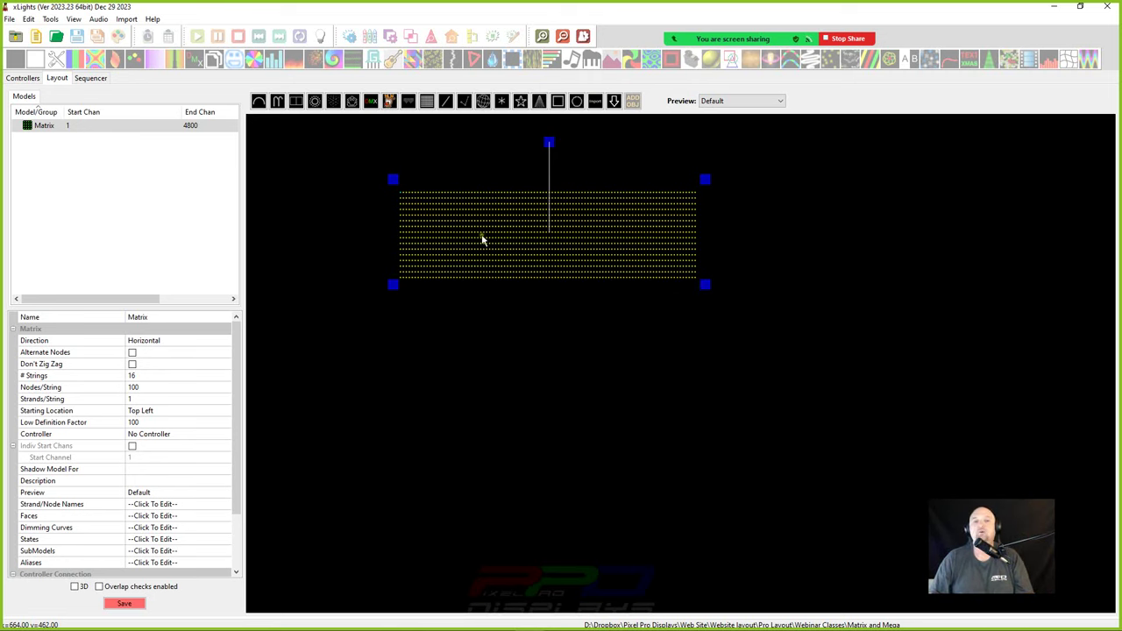
pyautogui.moveTo(482, 238); pyautogui.dragTo(439, 313)
pyautogui.moveTo(353, 255)
pyautogui.mouseDown()
pyautogui.moveTo(361, 273)
pyautogui.moveTo(352, 267)
pyautogui.mouseUp()
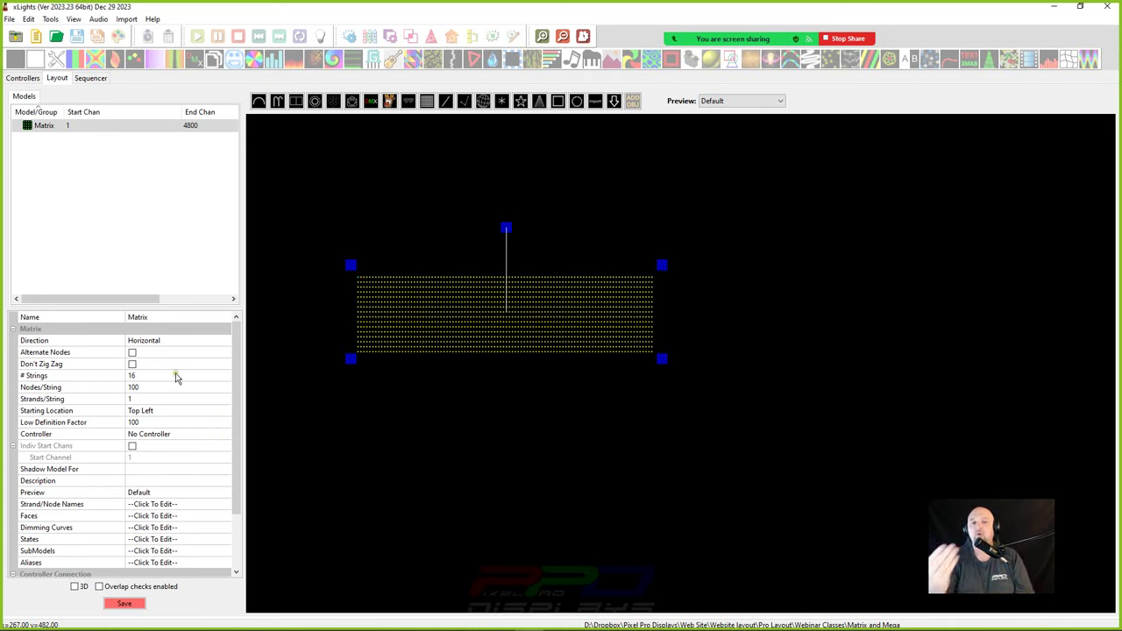
# - Set the matrix's Nodes/String to 200 and stretch the model slightly taller
pyautogui.click(131, 387)
pyautogui.write('2')
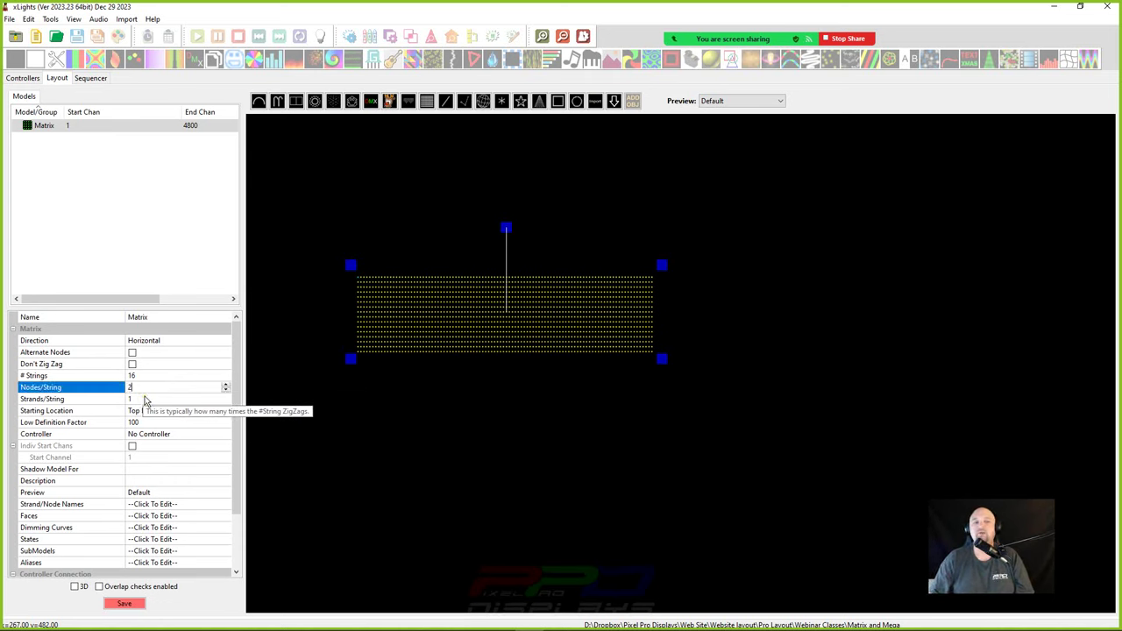
pyautogui.write('00')
pyautogui.press('Return')
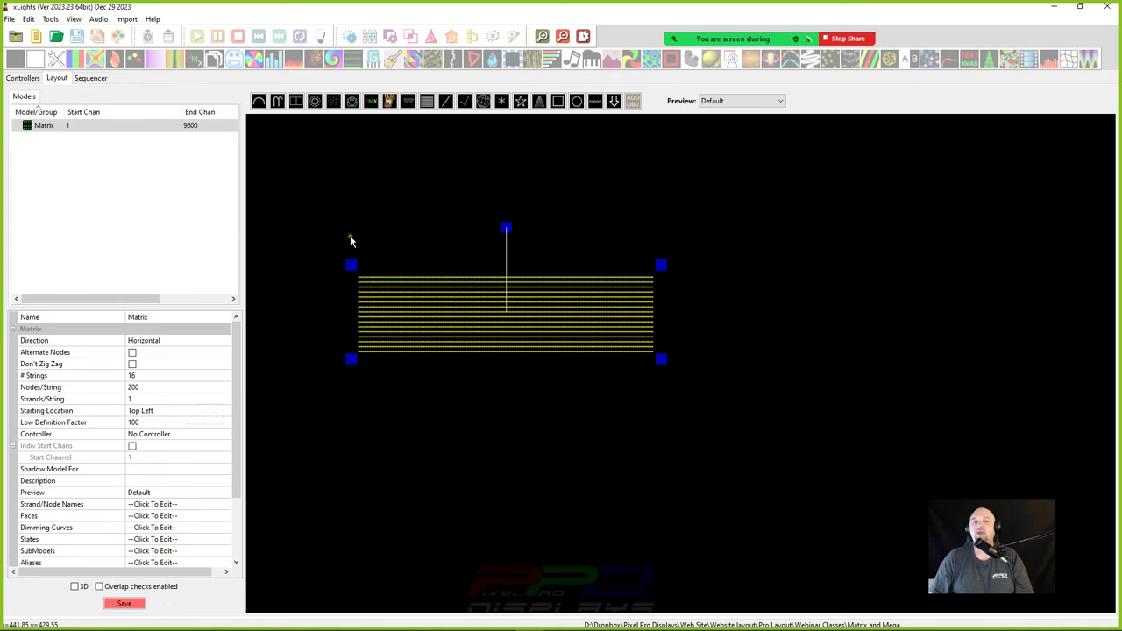
pyautogui.moveTo(350, 262); pyautogui.dragTo(349, 239)
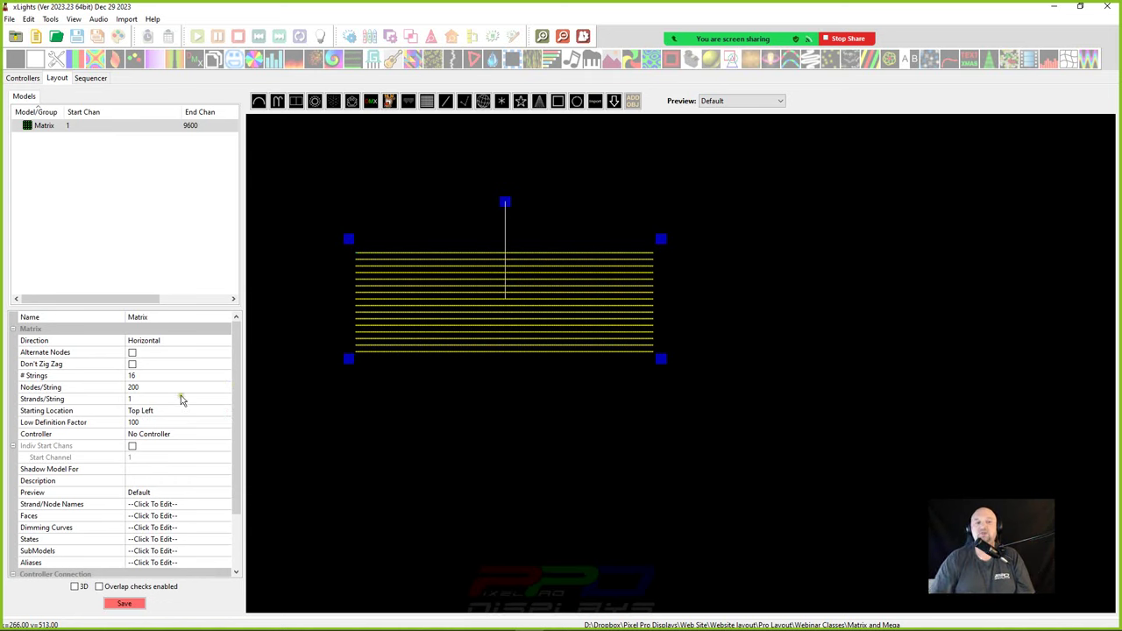
# - Set the matrix's Strands/String to 2 and stretch the model taller from its upper left corner
pyautogui.click(145, 399)
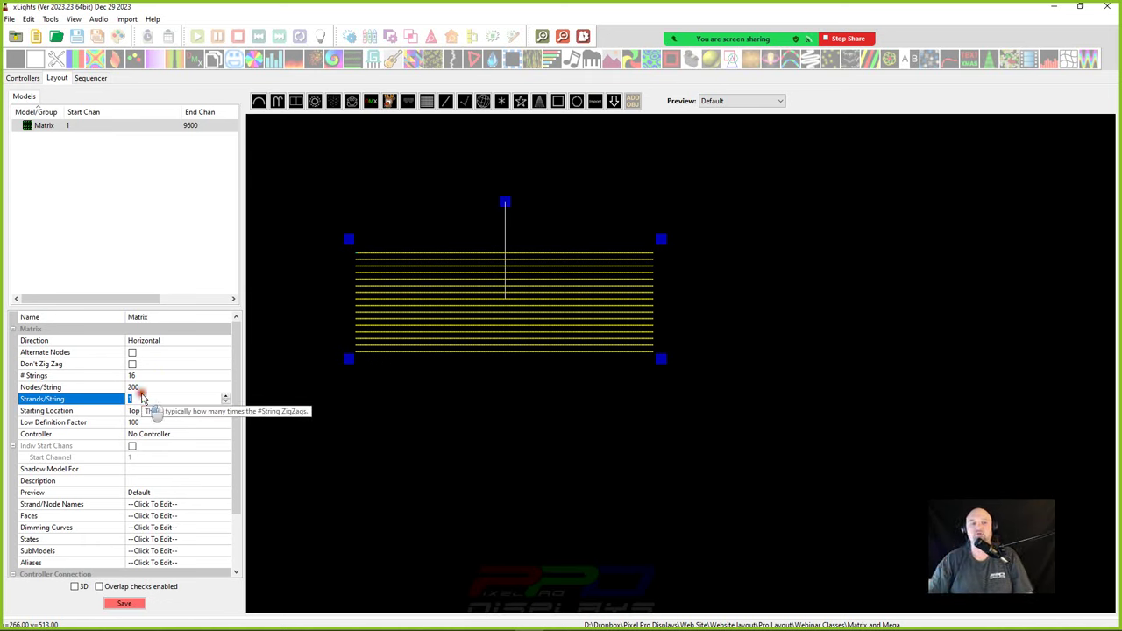
pyautogui.write('2')
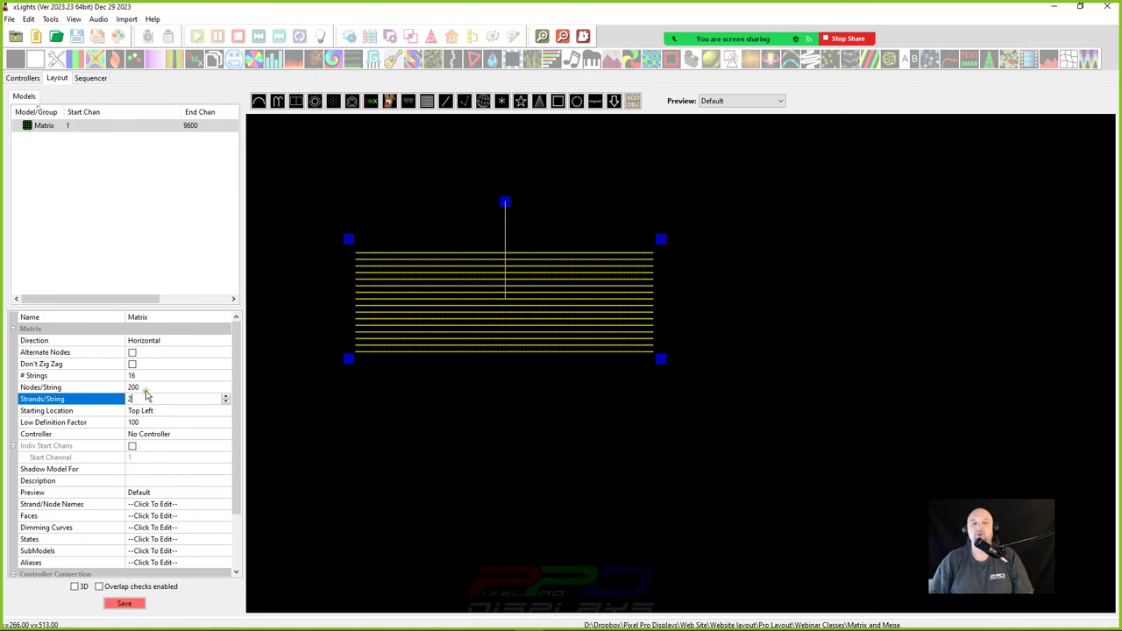
pyautogui.press('Return')
pyautogui.moveTo(346, 241); pyautogui.dragTo(359, 209)
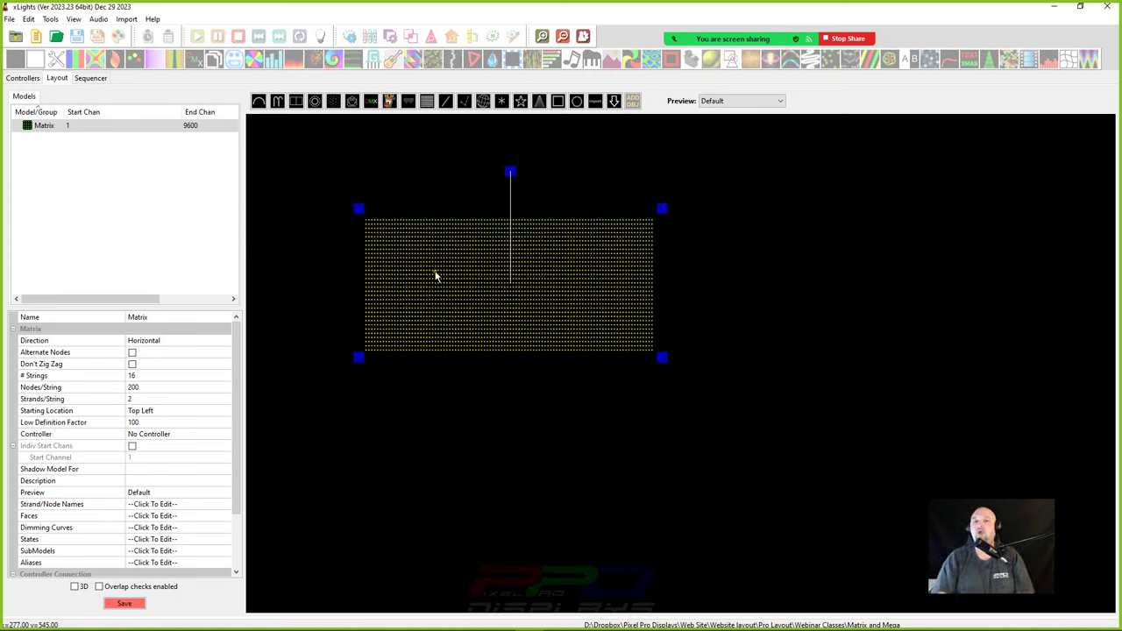
# - Examine how the two-strand strings run in the matrix's enlarged Wiring View, then close it
pyautogui.click(447, 203)
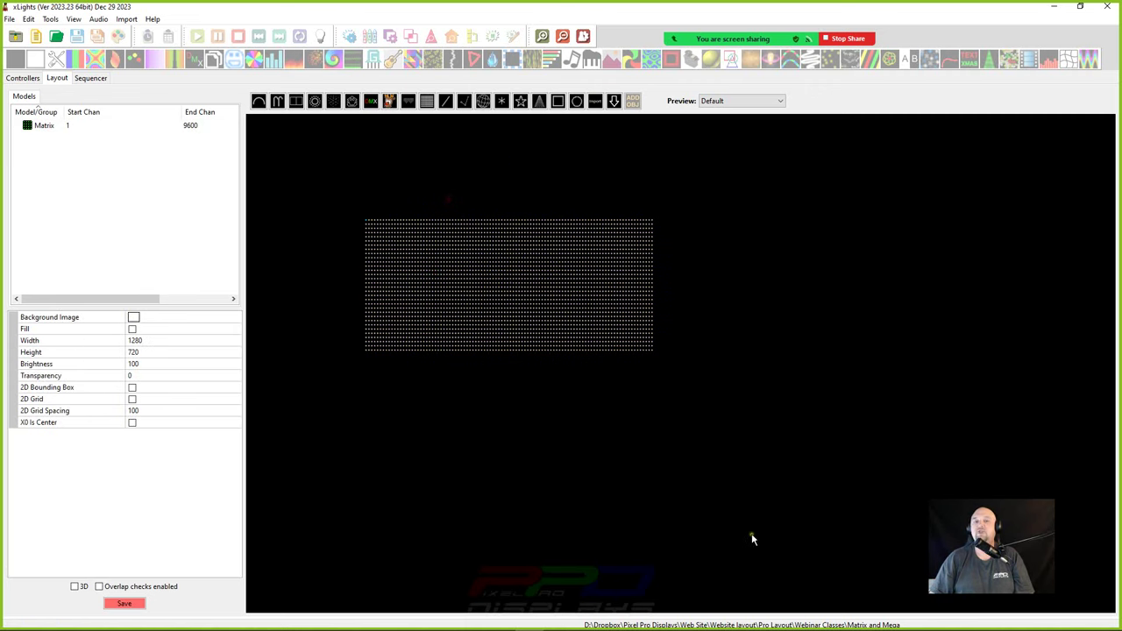
pyautogui.click(526, 319)
pyautogui.rightClick(442, 290)
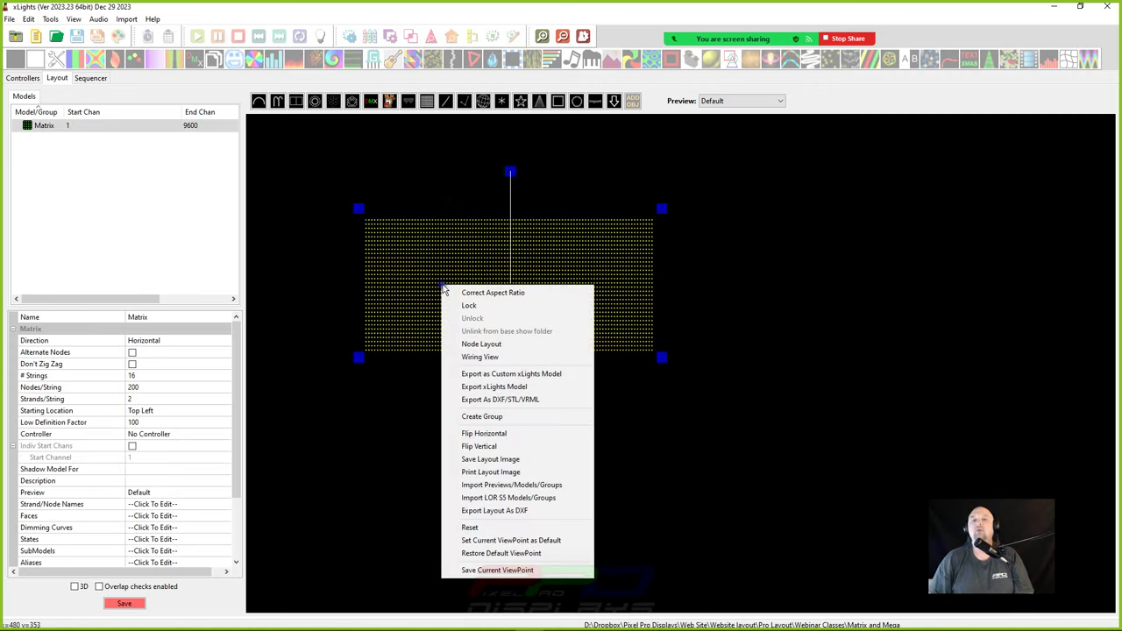
pyautogui.click(479, 357)
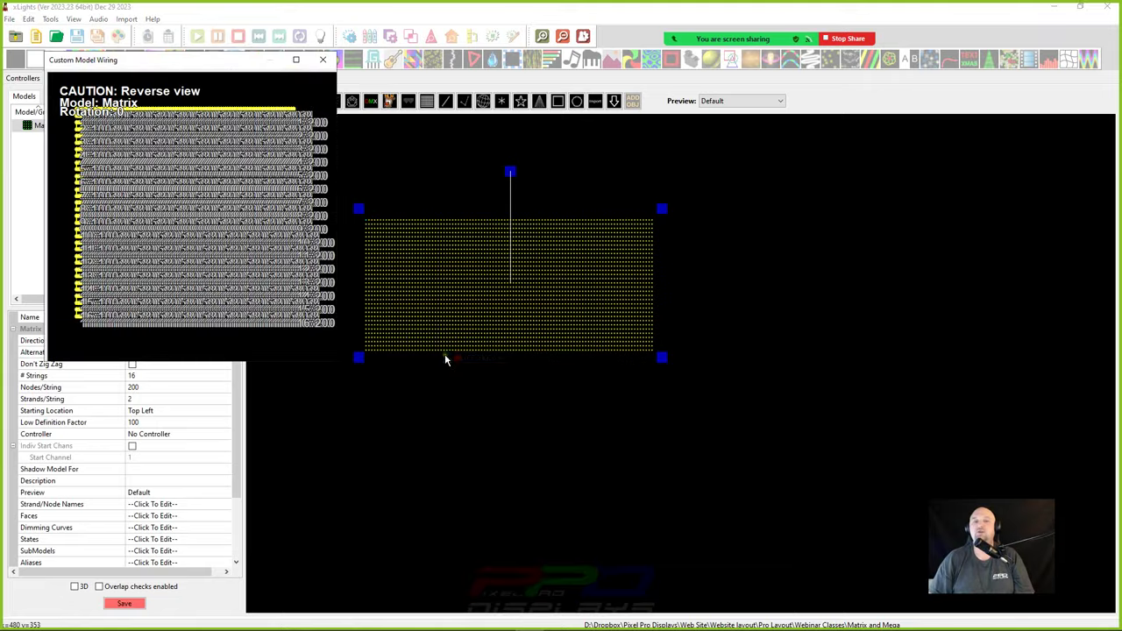
pyautogui.moveTo(337, 362); pyautogui.dragTo(1050, 531)
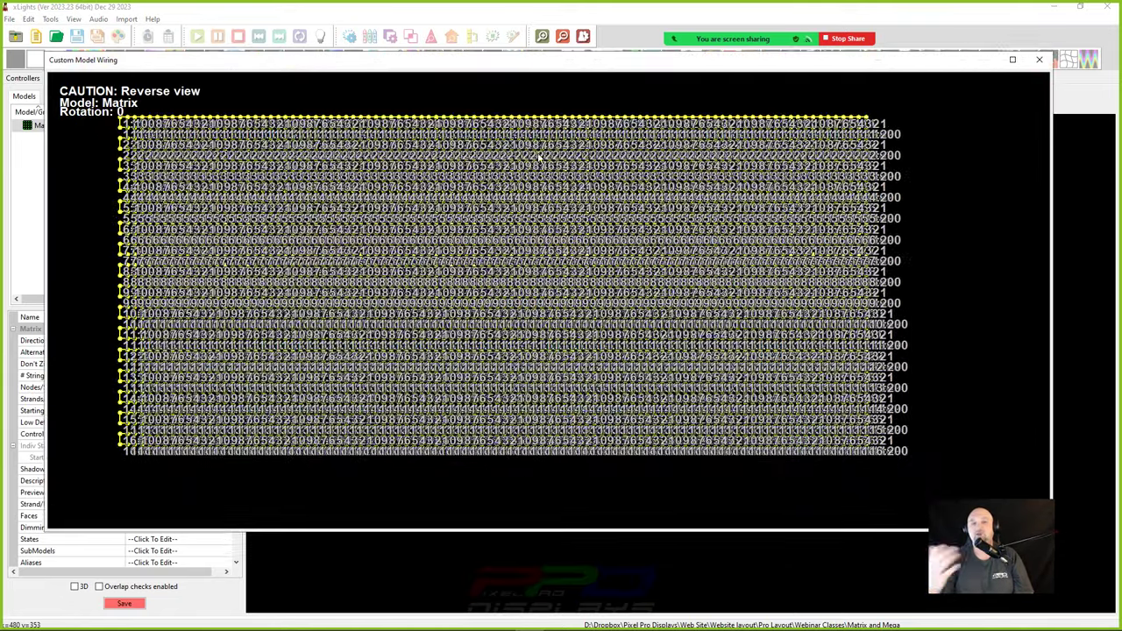
pyautogui.click(1039, 59)
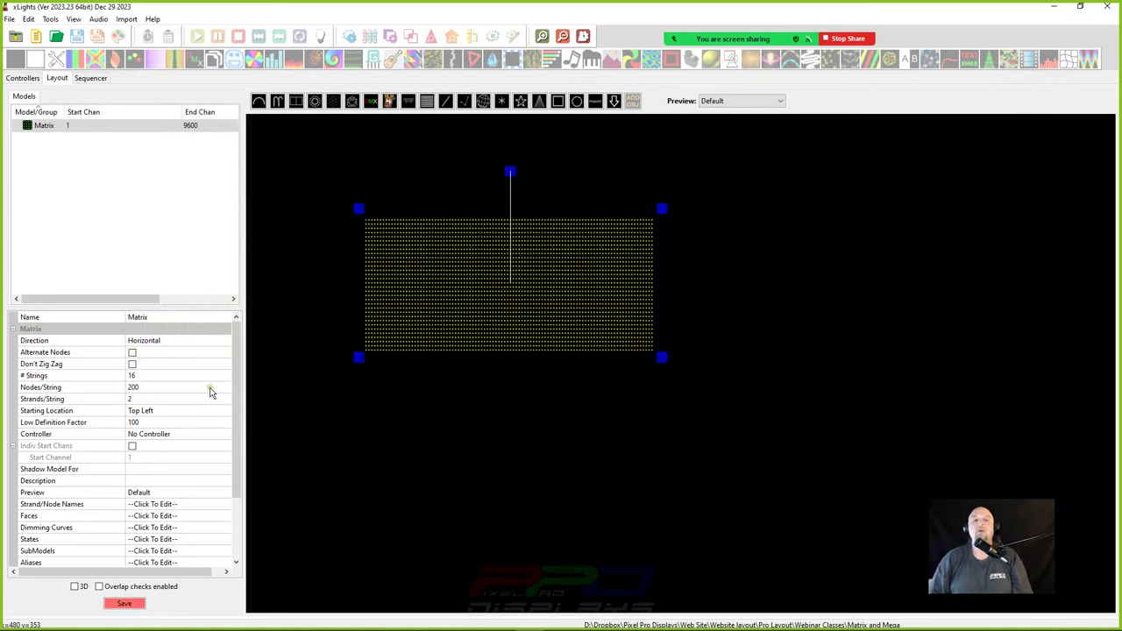
# - Set the matrix's Strands/String to 4 and reshape the model taller and narrower
pyautogui.click(136, 399)
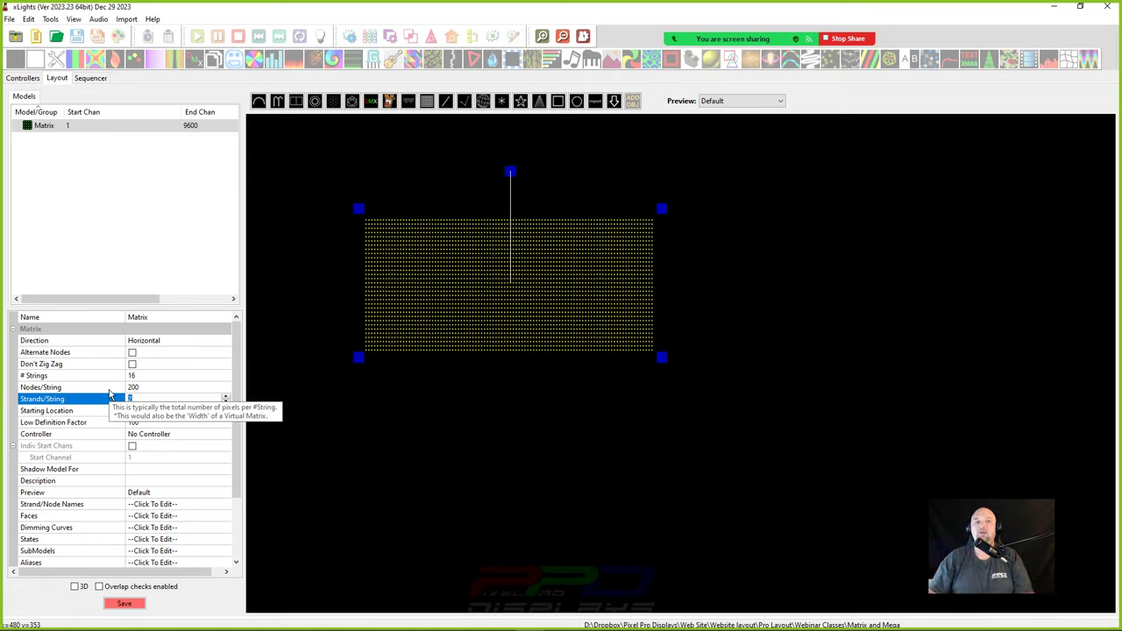
pyautogui.write('2')
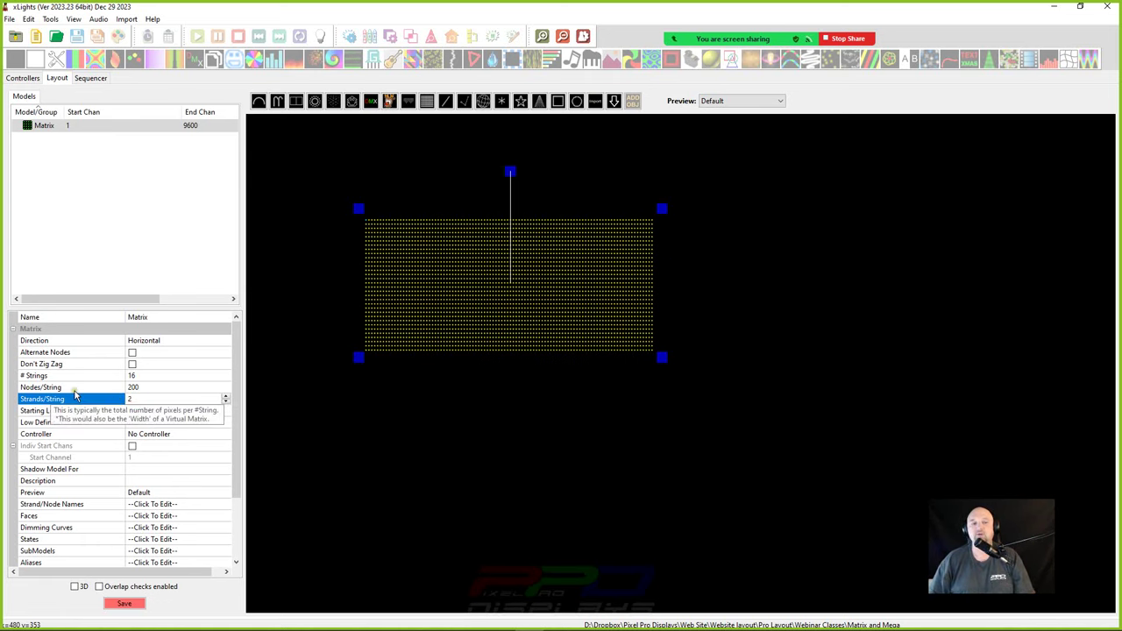
pyautogui.press('BackSpace')
pyautogui.write('4')
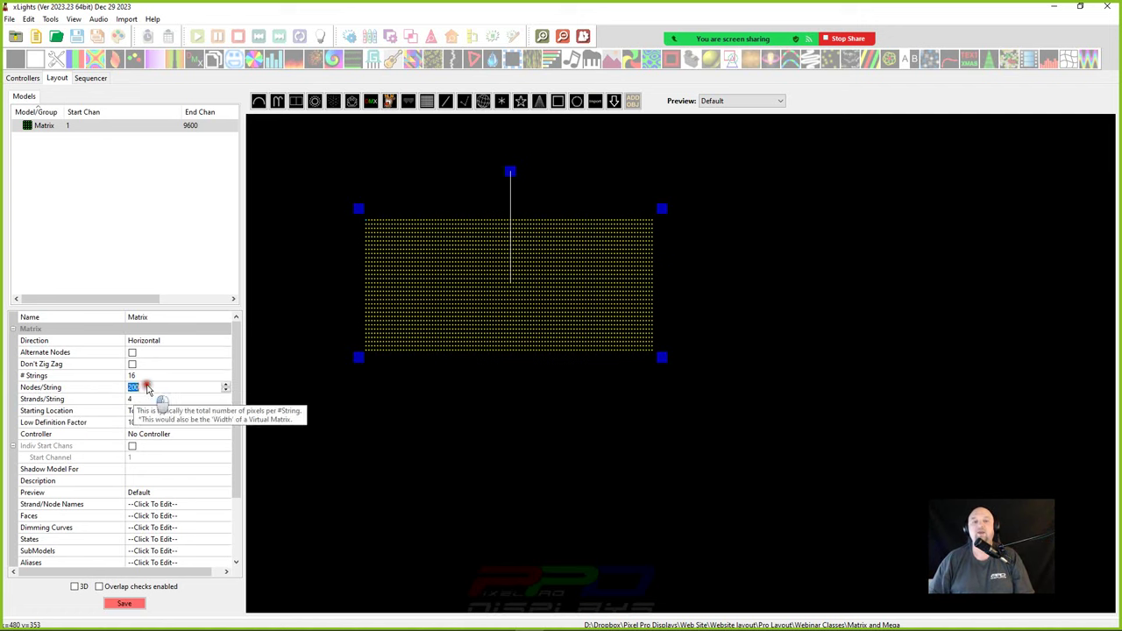
pyautogui.click(386, 326)
pyautogui.moveTo(358, 206); pyautogui.dragTo(412, 162)
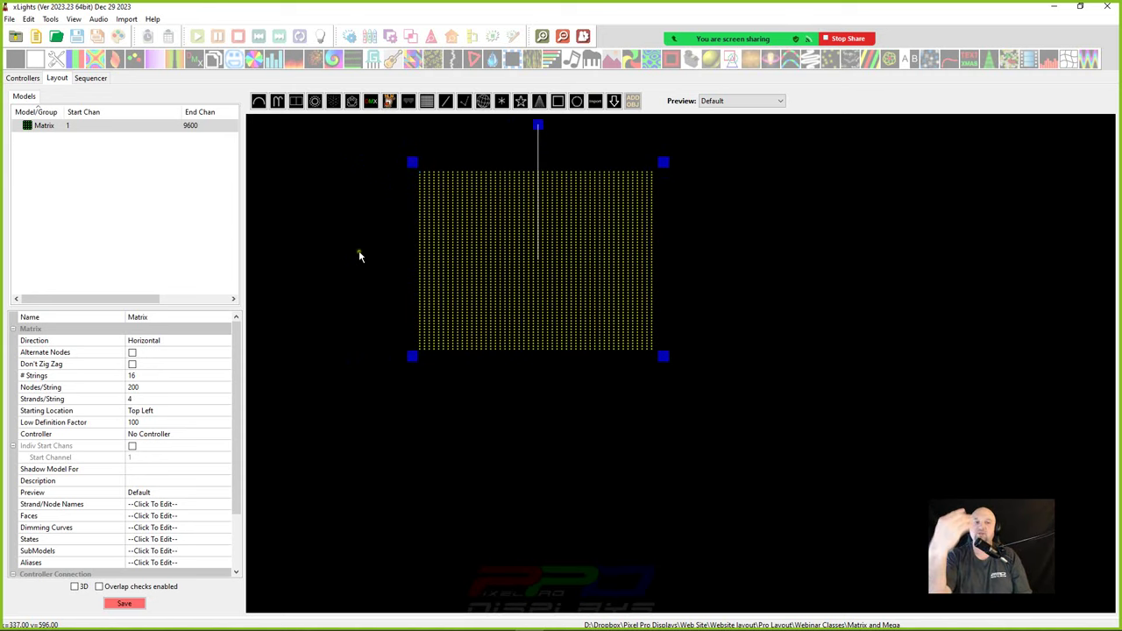
# - Inspect the four-strand matrix in its Wiring View, reposition that window over the layout, and close it
pyautogui.rightClick(476, 268)
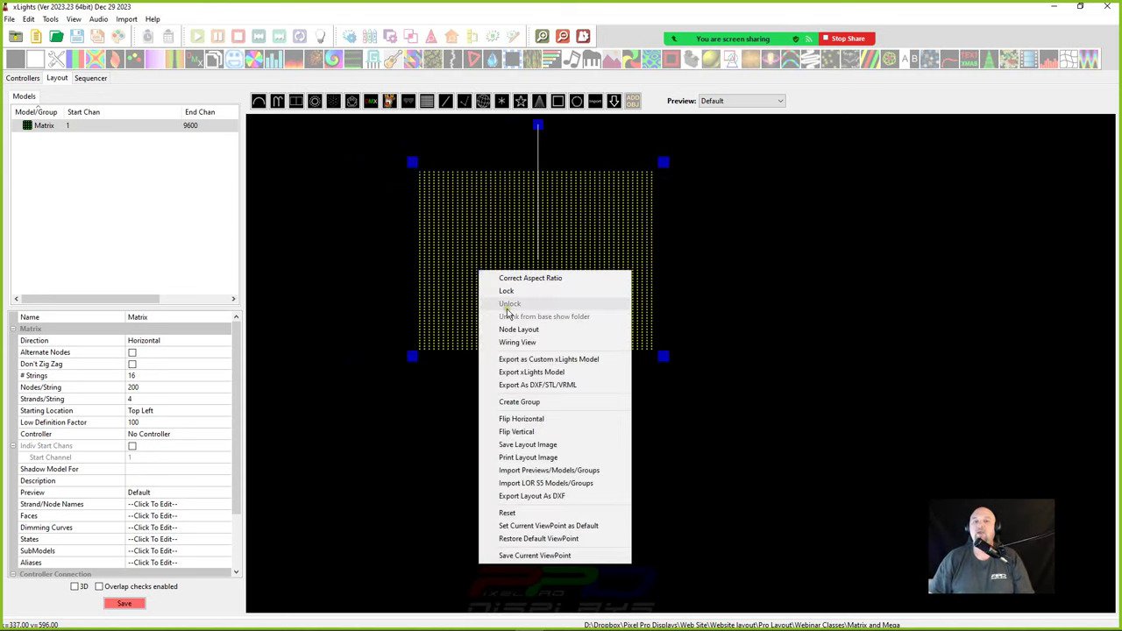
pyautogui.click(509, 344)
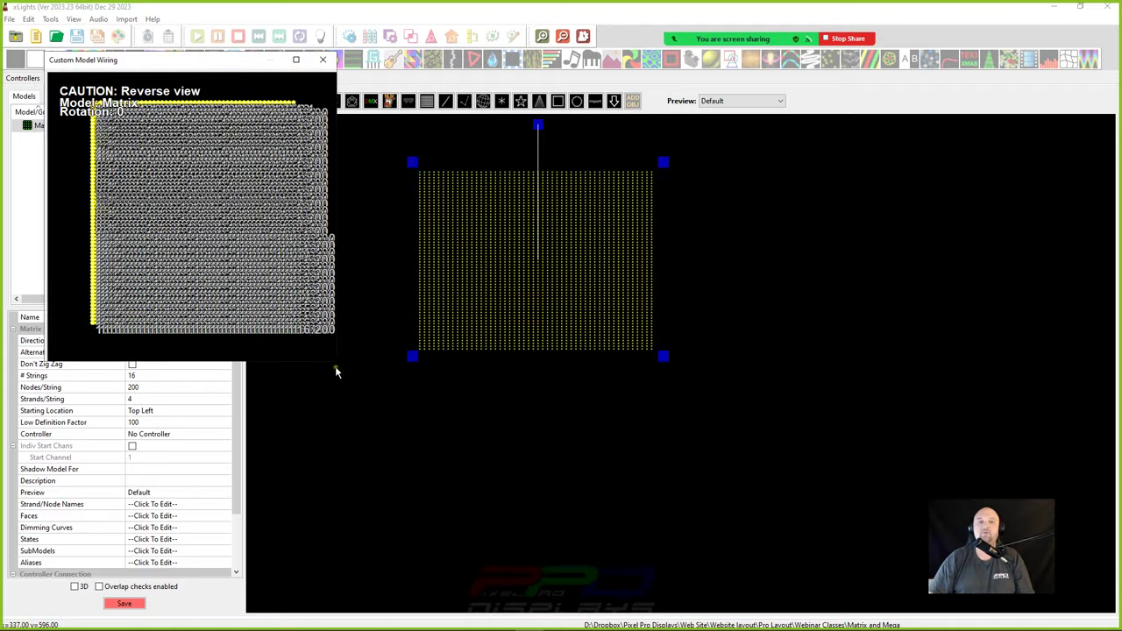
pyautogui.moveTo(334, 363); pyautogui.dragTo(462, 293)
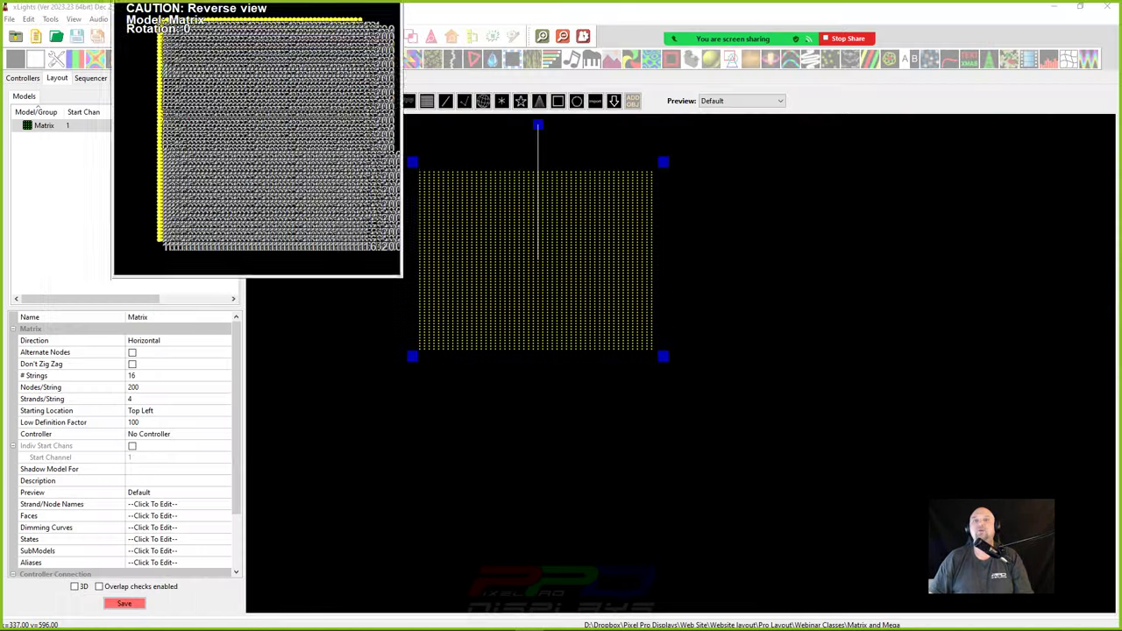
pyautogui.moveTo(256, 7); pyautogui.dragTo(550, 171)
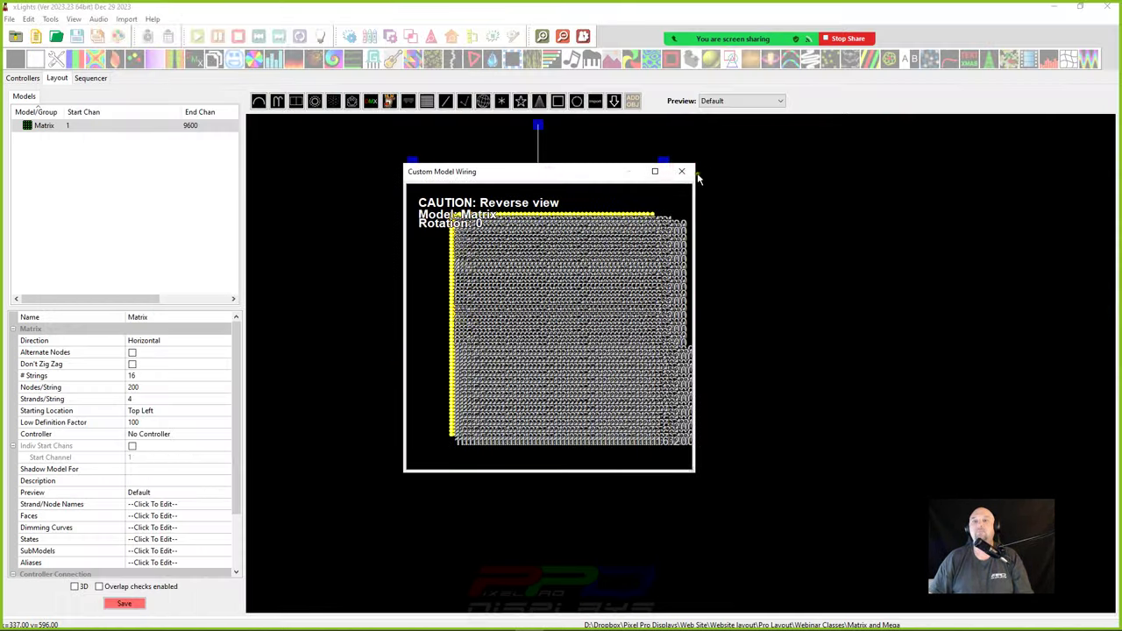
pyautogui.click(681, 172)
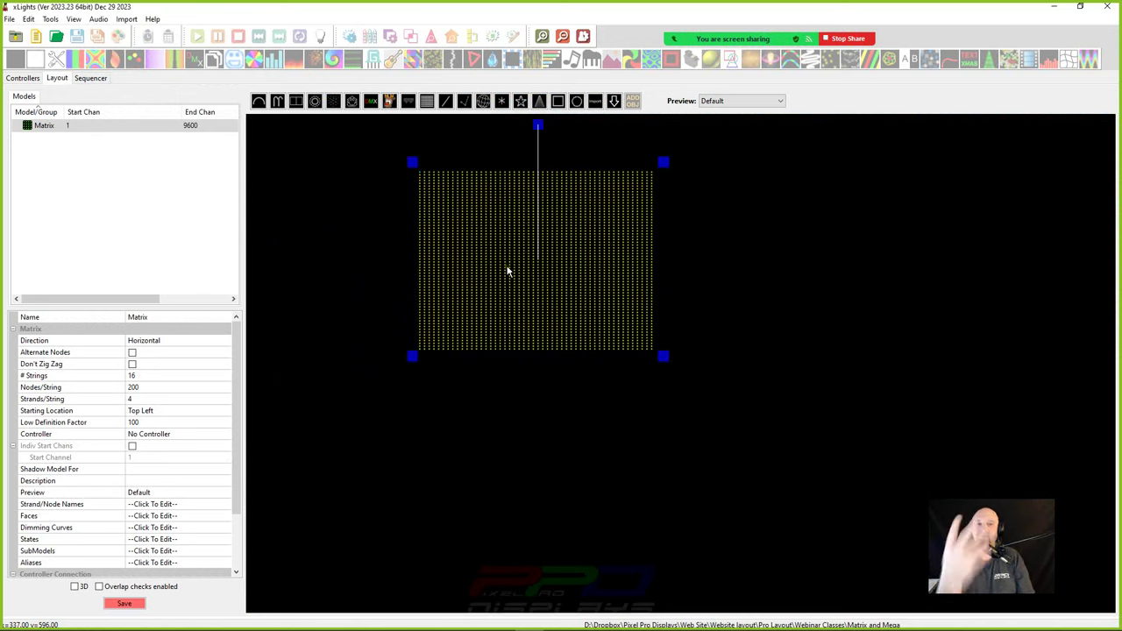
# - Move the matrix slightly lower in the layout and set its Strands/String to 1
pyautogui.moveTo(496, 296); pyautogui.dragTo(494, 312)
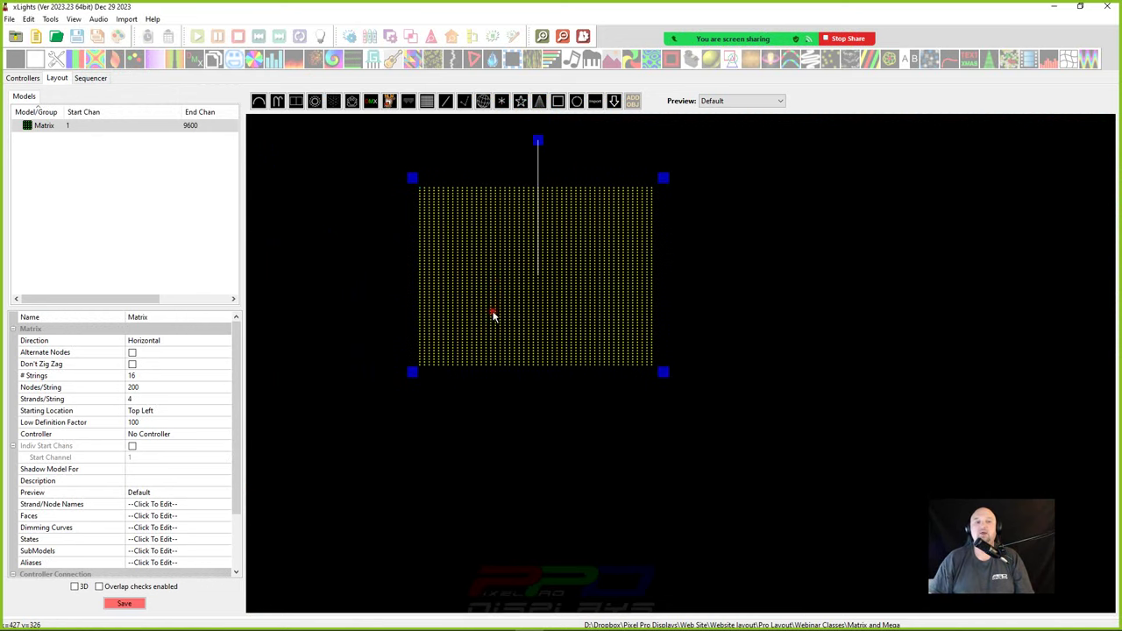
pyautogui.click(141, 400)
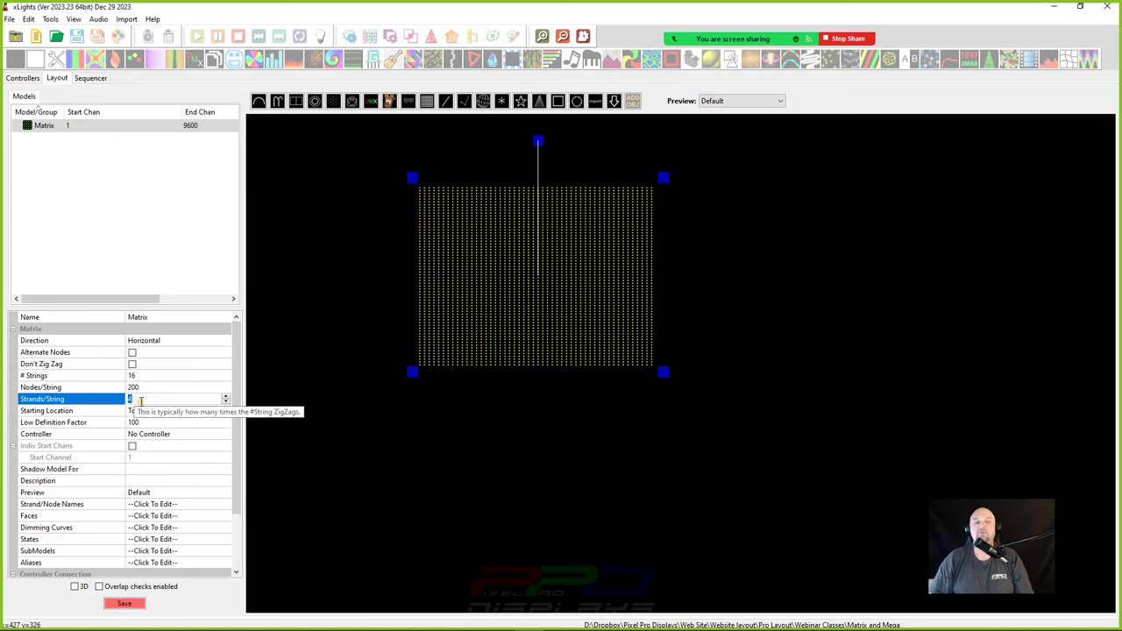
pyautogui.write('1')
pyautogui.press('Return')
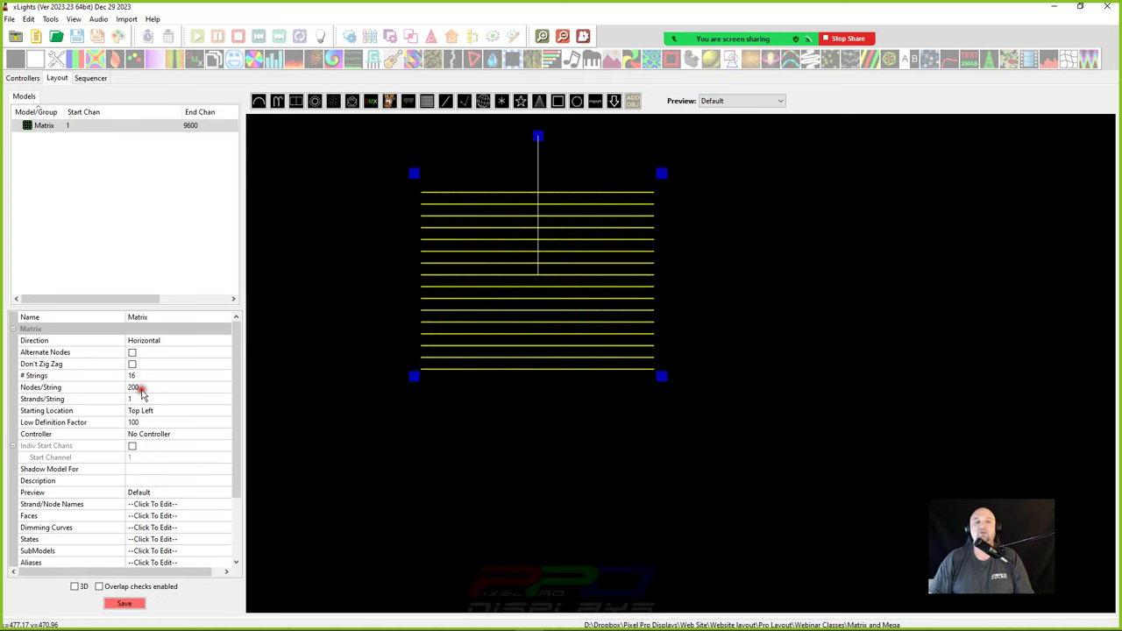
# - Set the matrix's Nodes/String to 50 and its # Strings to 2
pyautogui.click(141, 388)
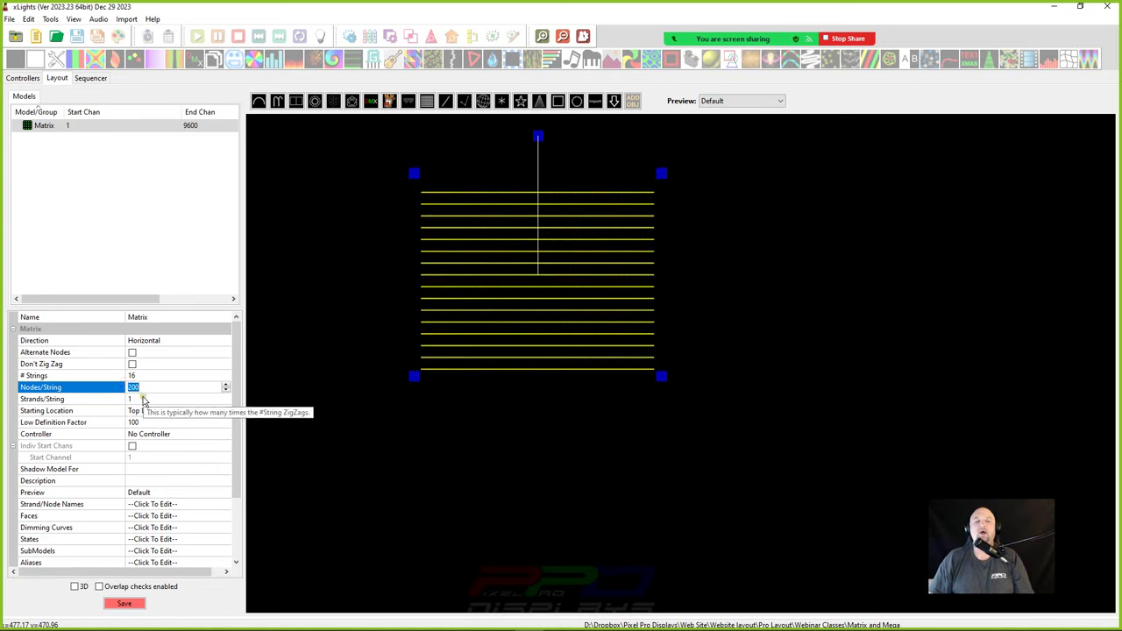
pyautogui.write('50')
pyautogui.press('Return')
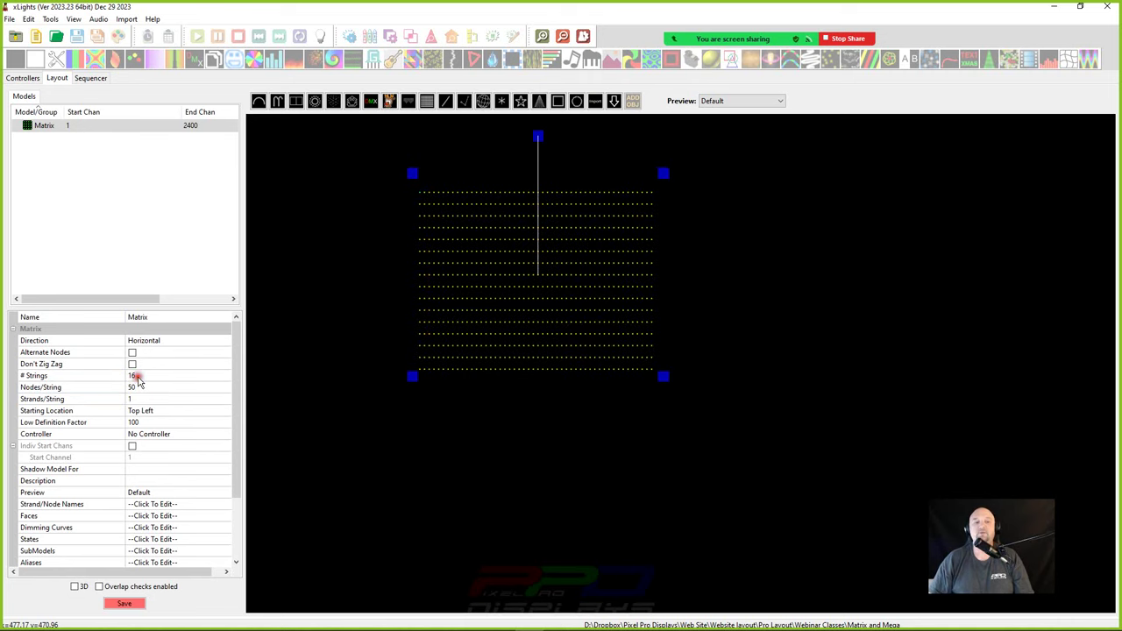
pyautogui.click(137, 381)
pyautogui.write('2')
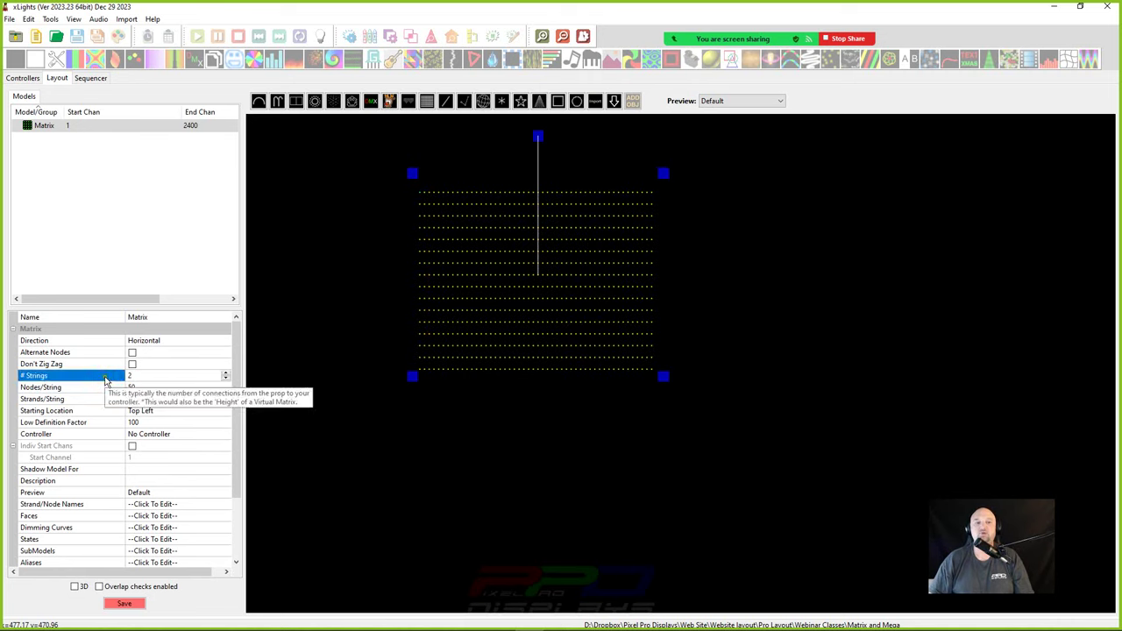
pyautogui.press('Return')
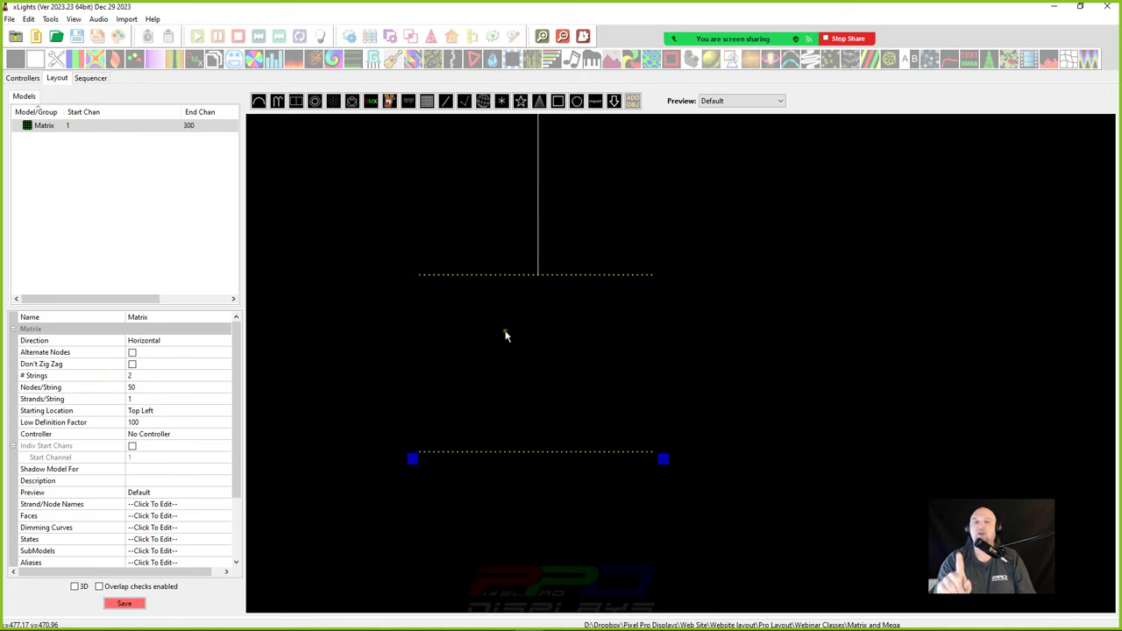
# - Set the matrix's Strands/String to 2 so each string folds into two rows
pyautogui.click(140, 391)
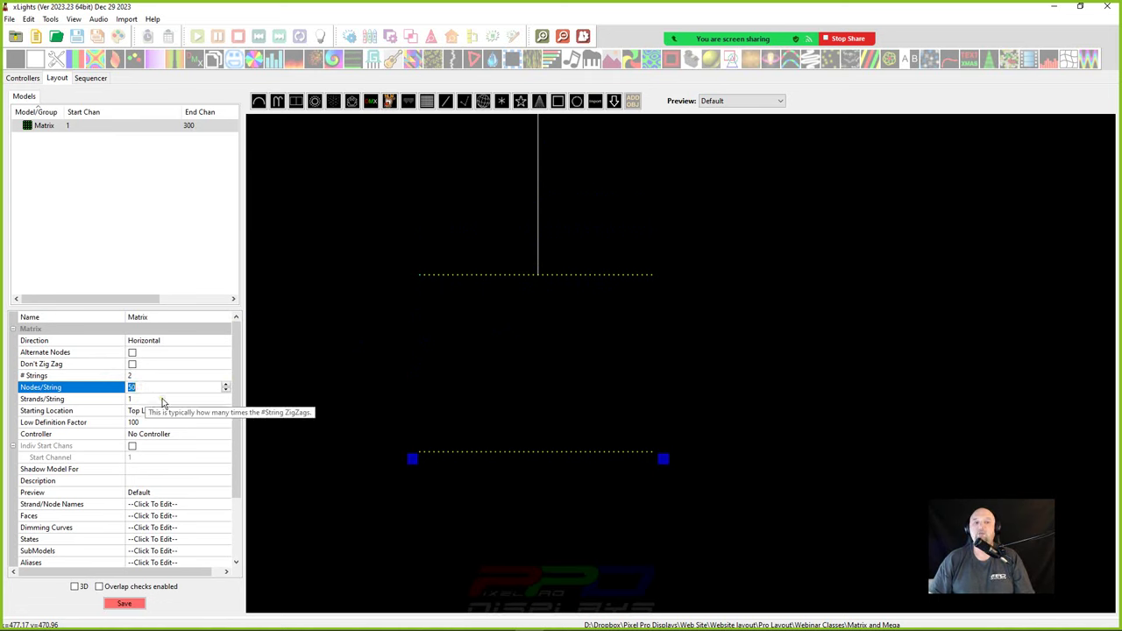
pyautogui.click(137, 378)
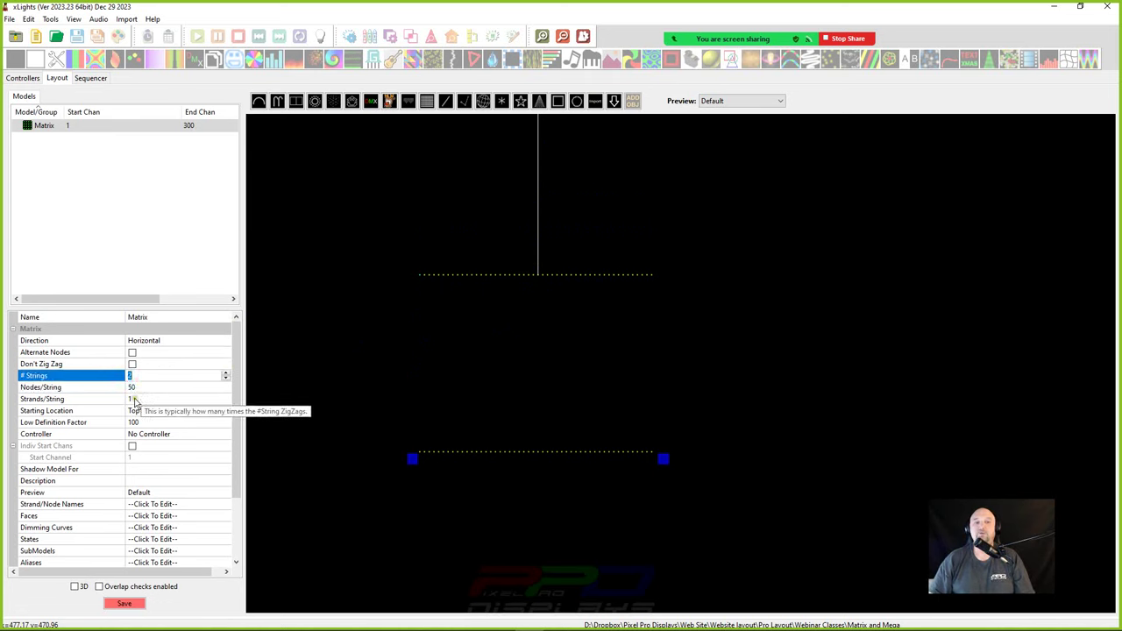
pyautogui.click(135, 399)
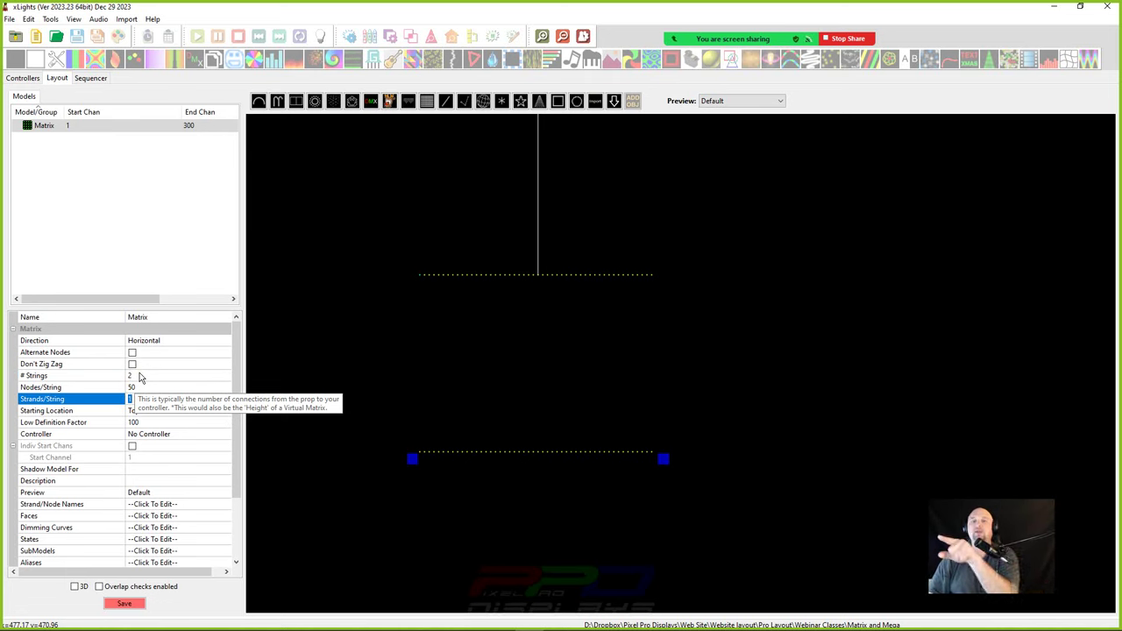
pyautogui.write('2')
pyautogui.press('Return')
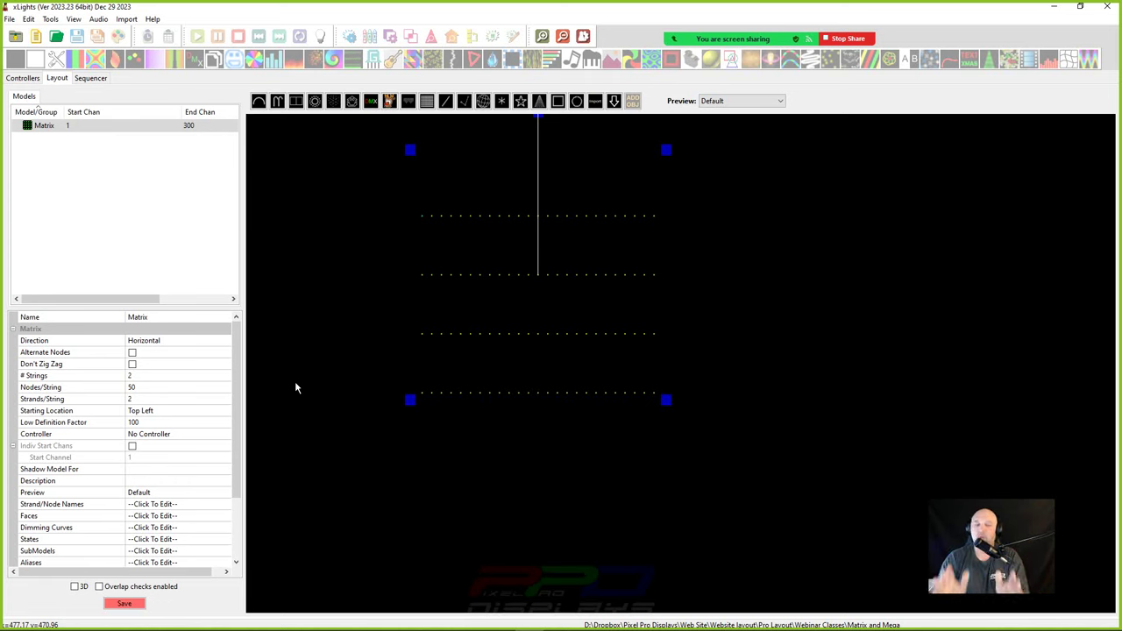
# - Examine how the two 50-node strings run from the top start in the matrix's enlarged Wiring View, then close it
pyautogui.click(144, 399)
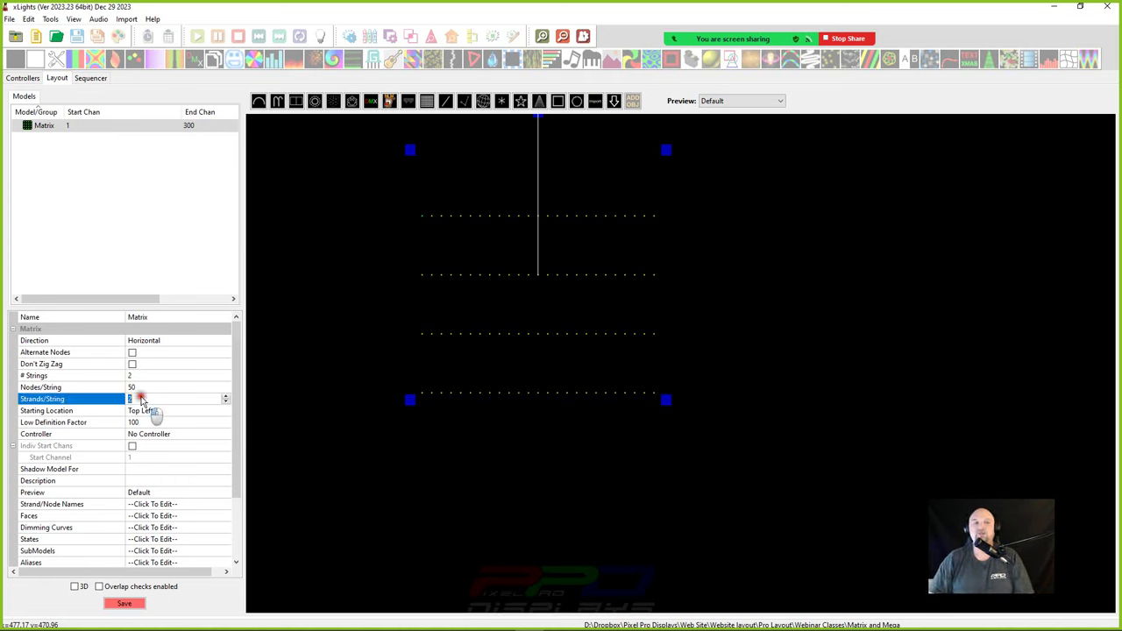
pyautogui.rightClick(477, 348)
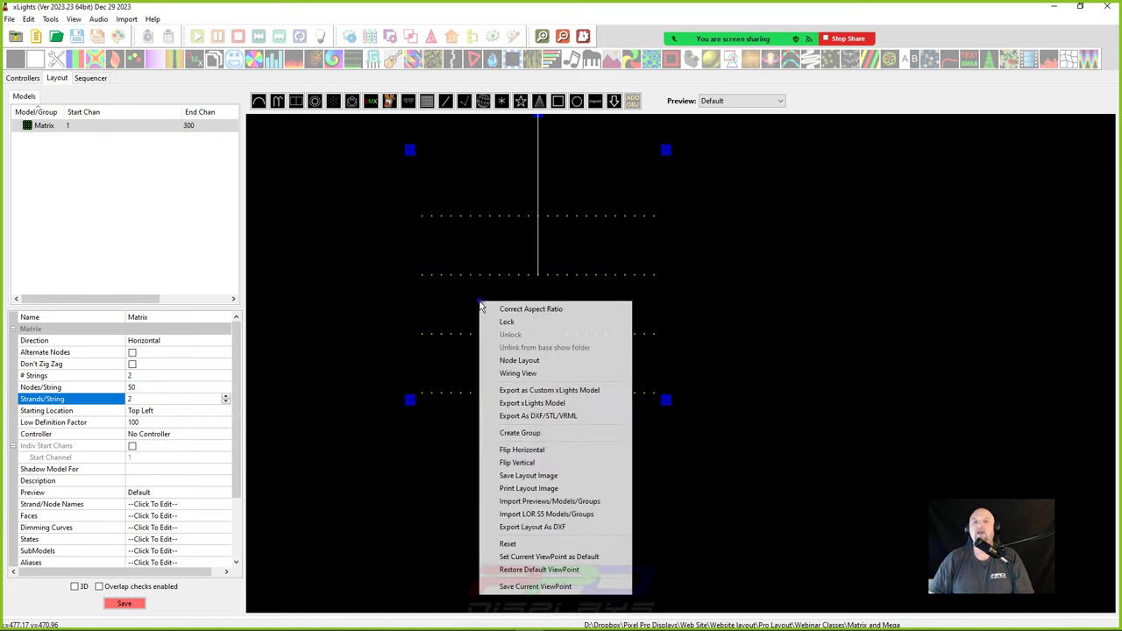
pyautogui.click(515, 375)
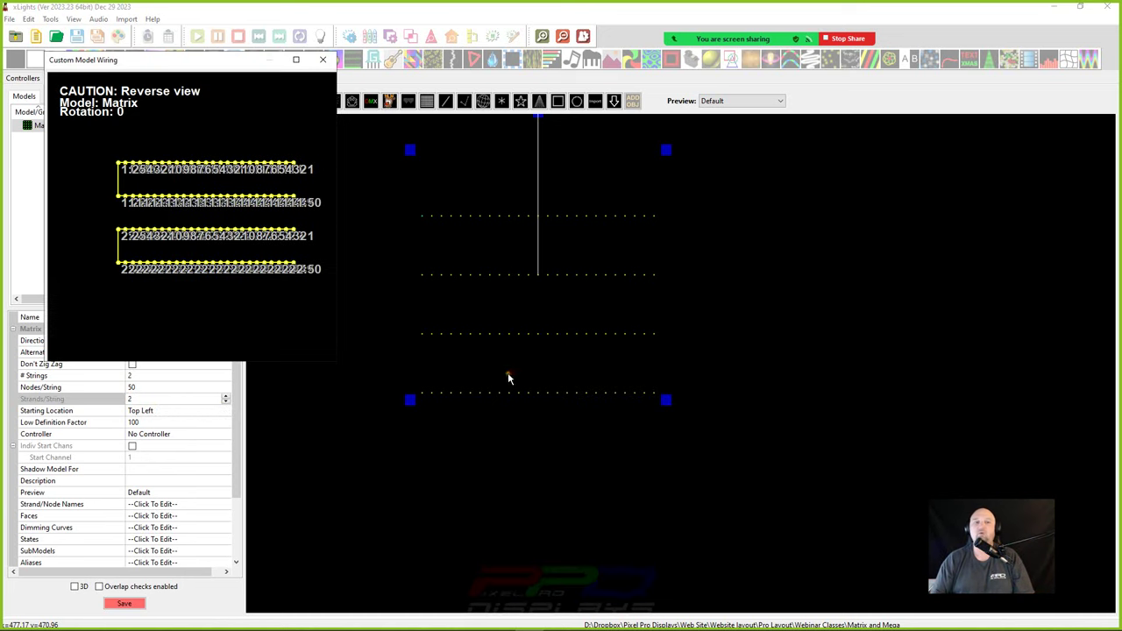
pyautogui.moveTo(336, 368); pyautogui.dragTo(1121, 598)
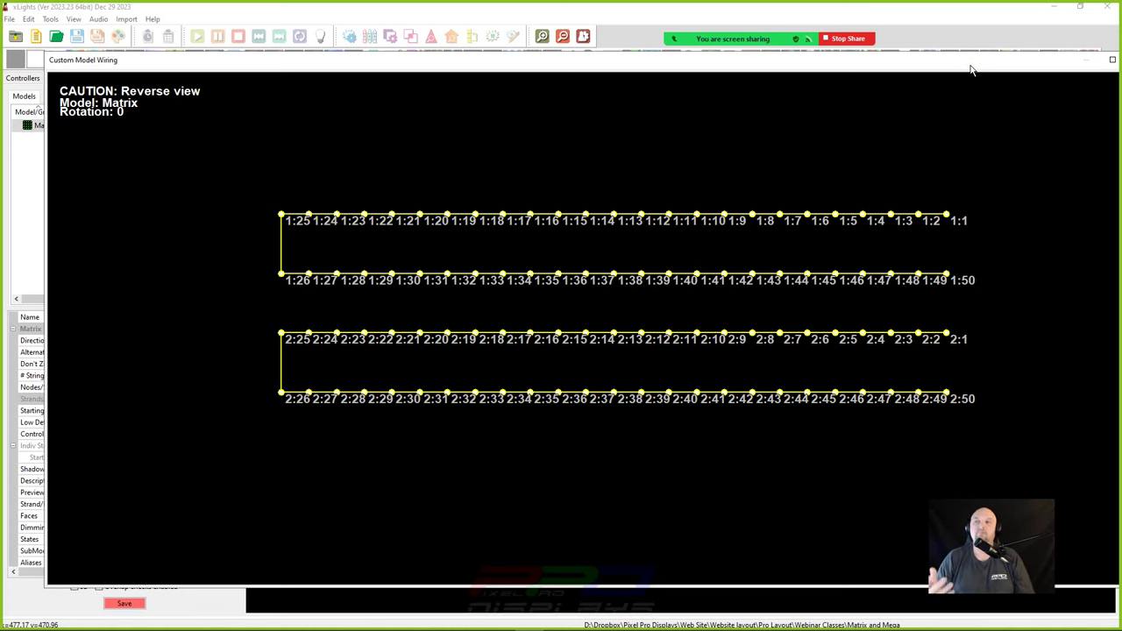
pyautogui.press('Escape')
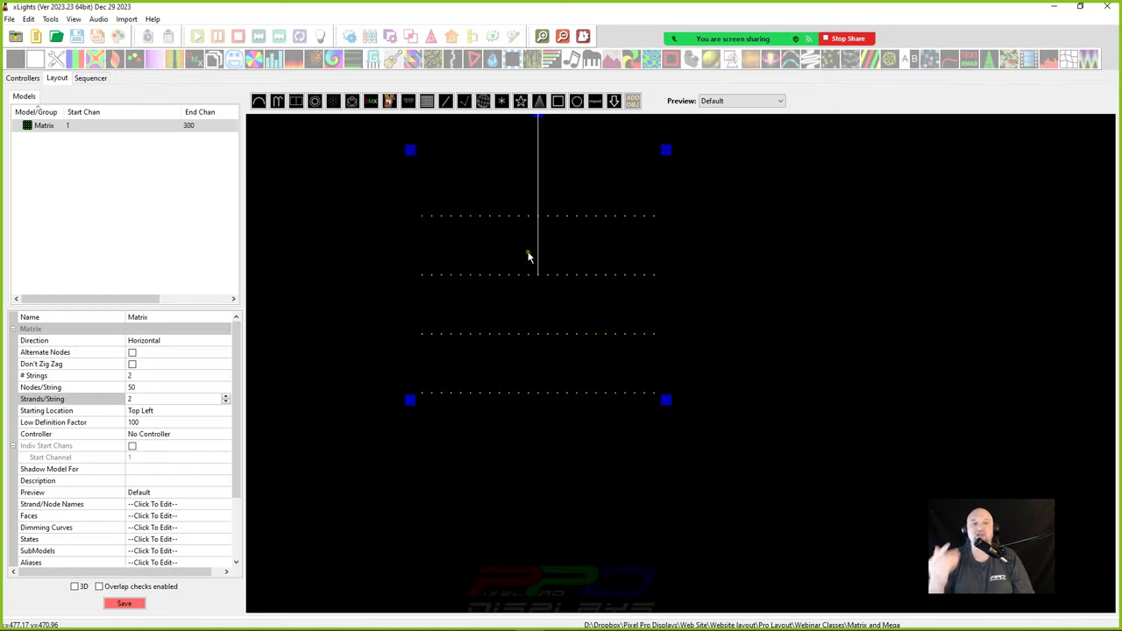
# - Change the matrix's Starting Location to Bottom Left
pyautogui.click(166, 413)
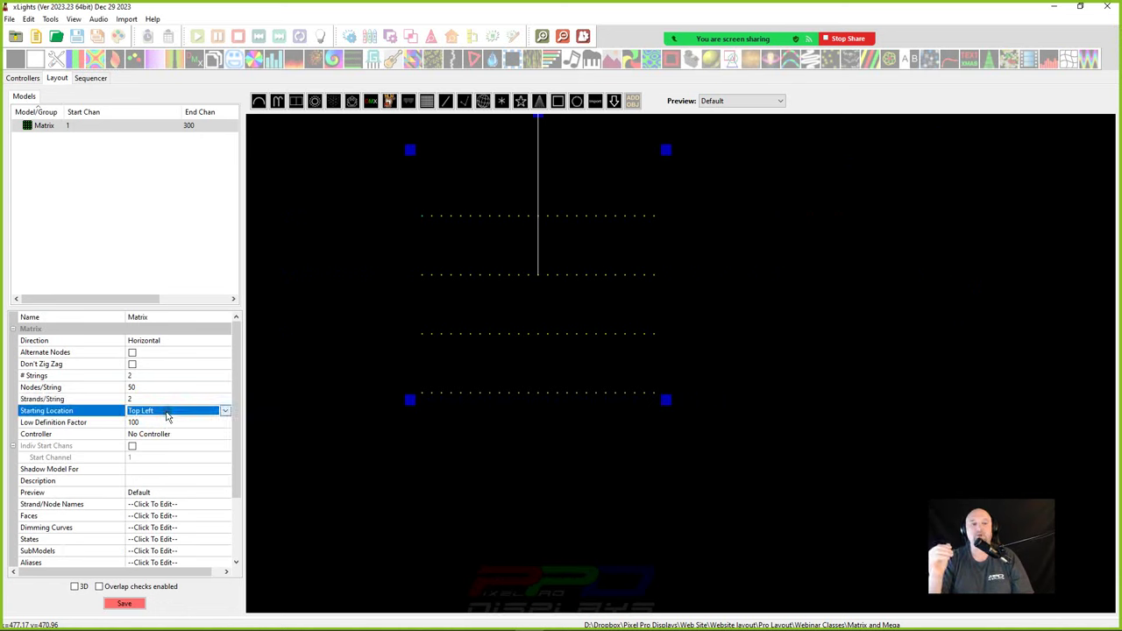
pyautogui.click(168, 414)
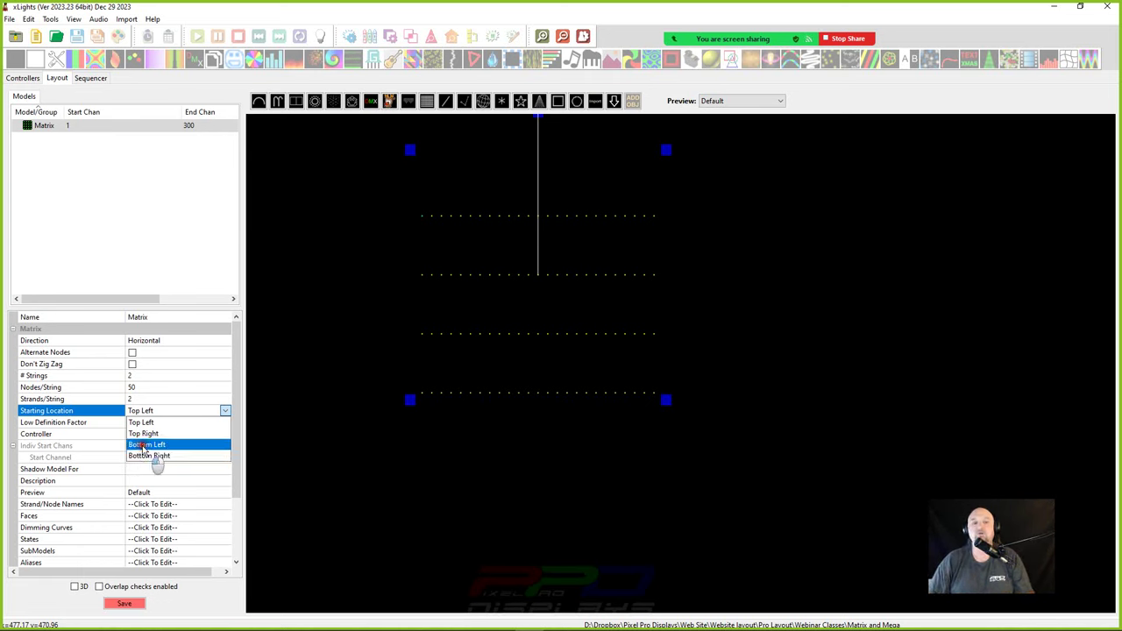
pyautogui.click(141, 444)
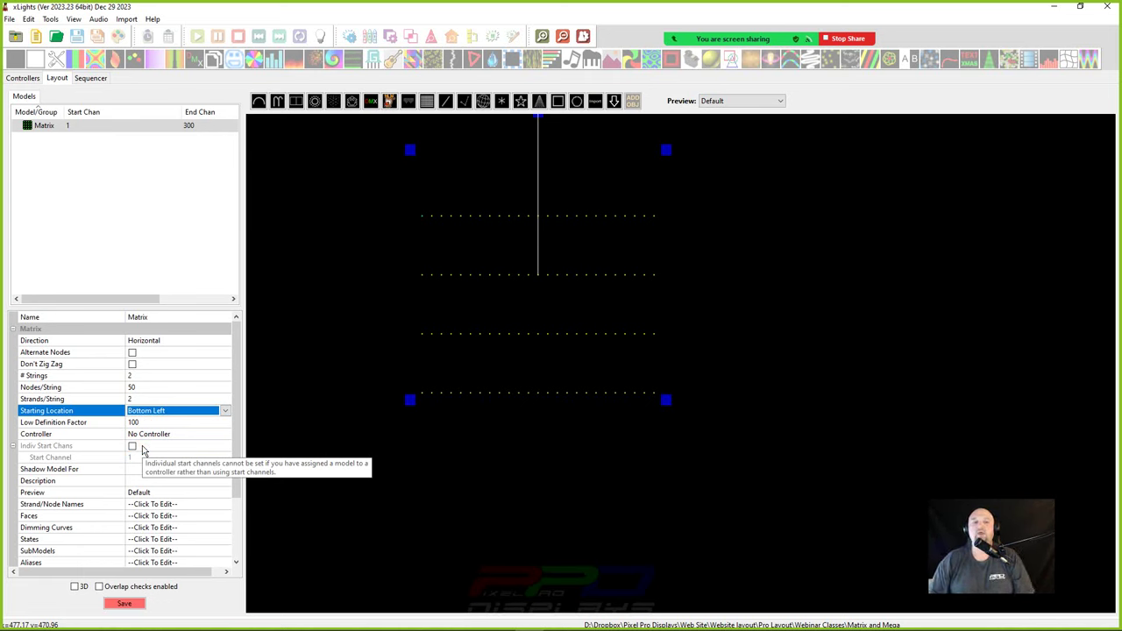
# - Check the node order from the bottom left start in the matrix's enlarged Wiring View, then close it
pyautogui.rightClick(493, 273)
pyautogui.click(530, 340)
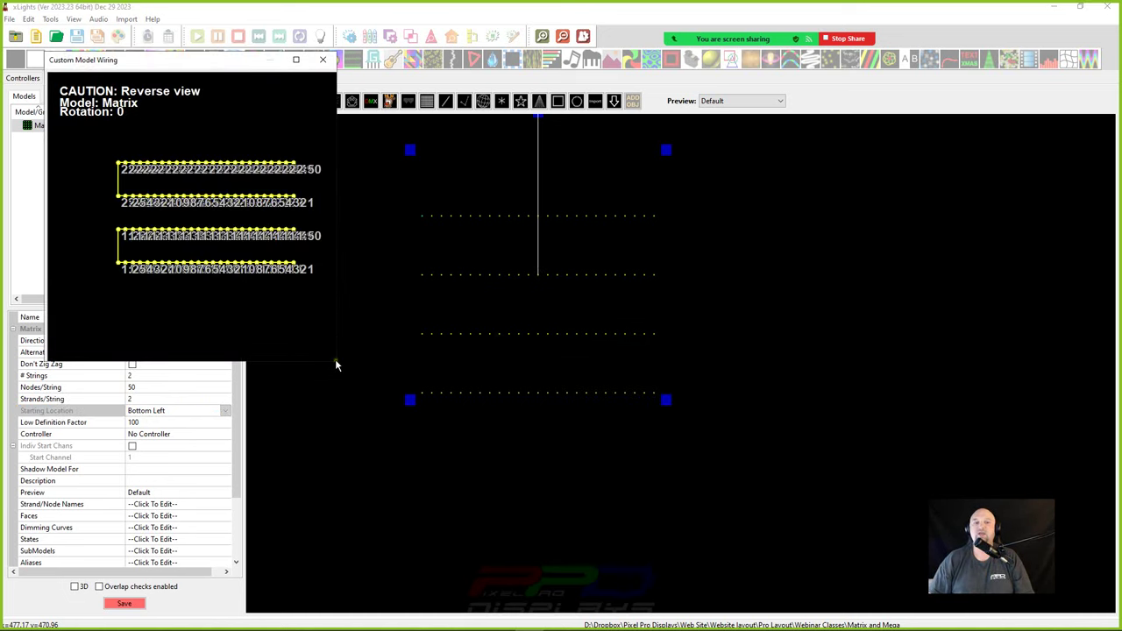
pyautogui.moveTo(336, 364); pyautogui.dragTo(1061, 555)
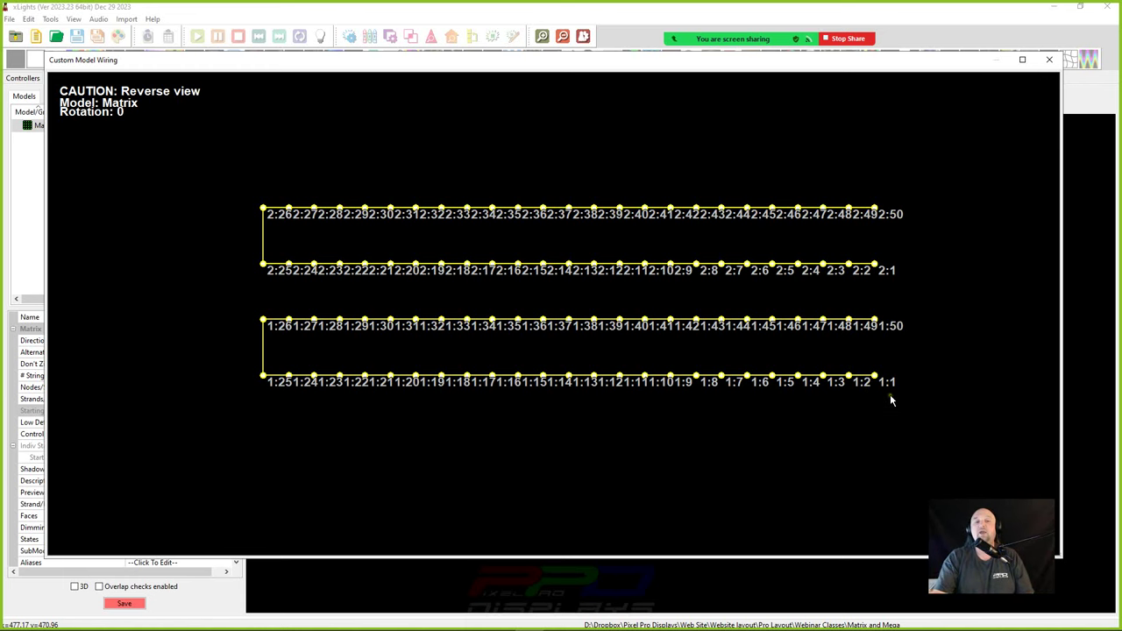
pyautogui.click(1049, 60)
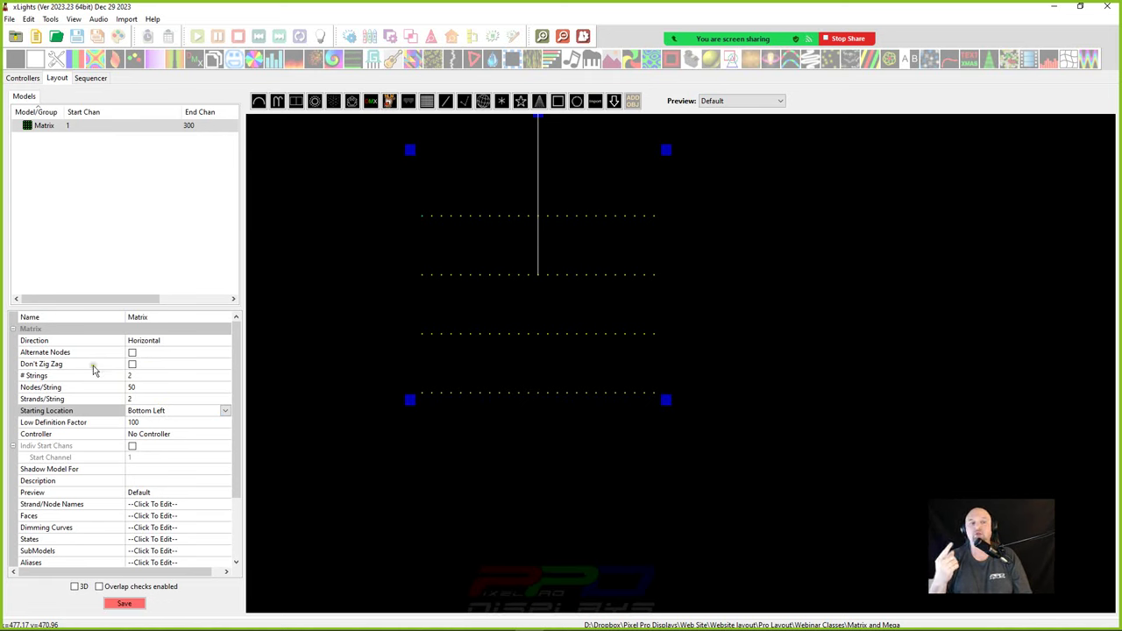
# - Enable Don't Zig Zag for the matrix and show the resulting wiring in an enlarged Wiring View
pyautogui.click(132, 365)
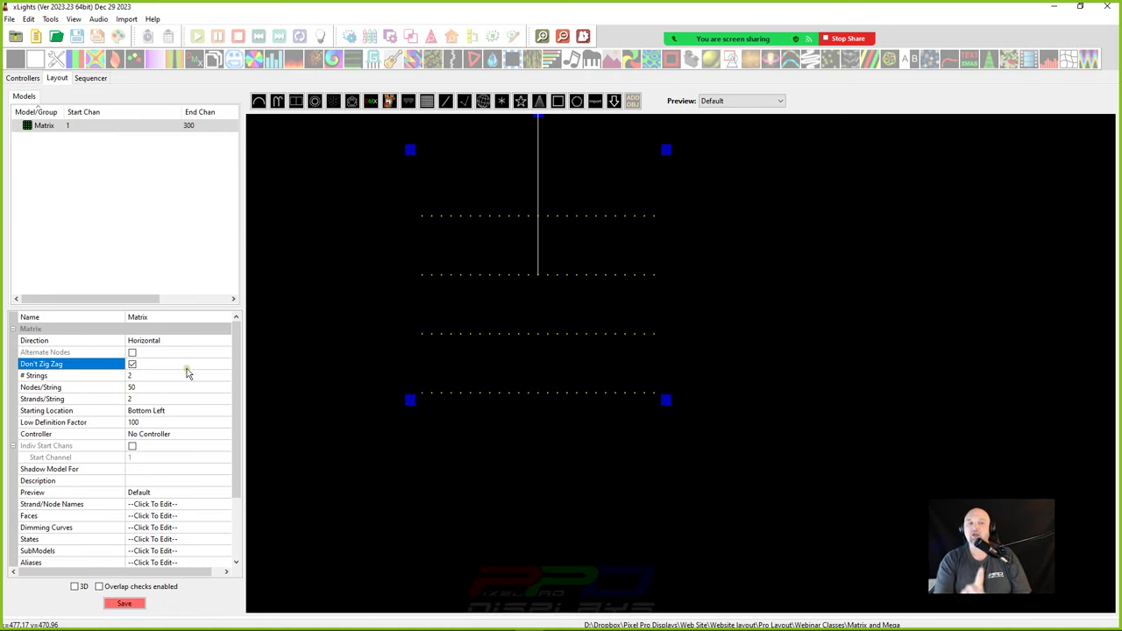
pyautogui.click(457, 338)
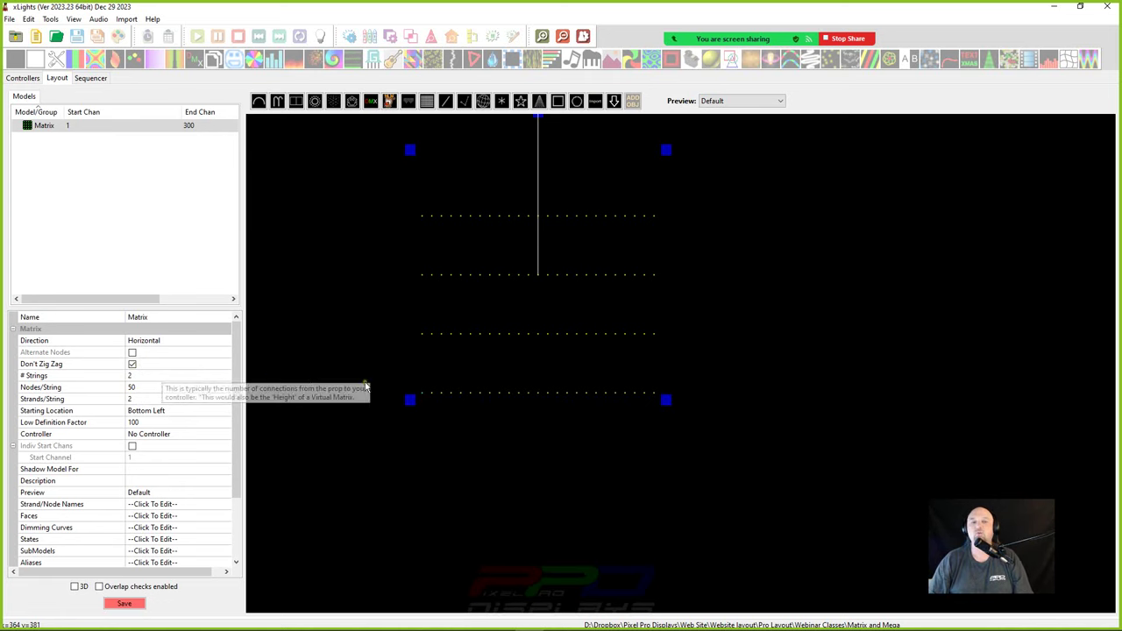
pyautogui.rightClick(464, 340)
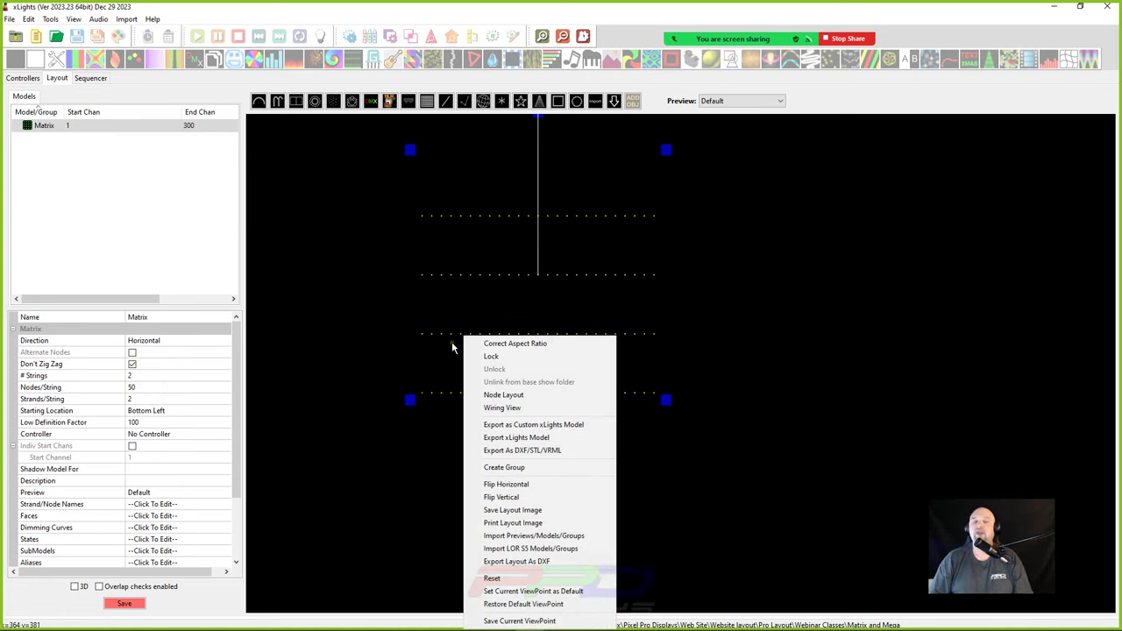
pyautogui.click(515, 409)
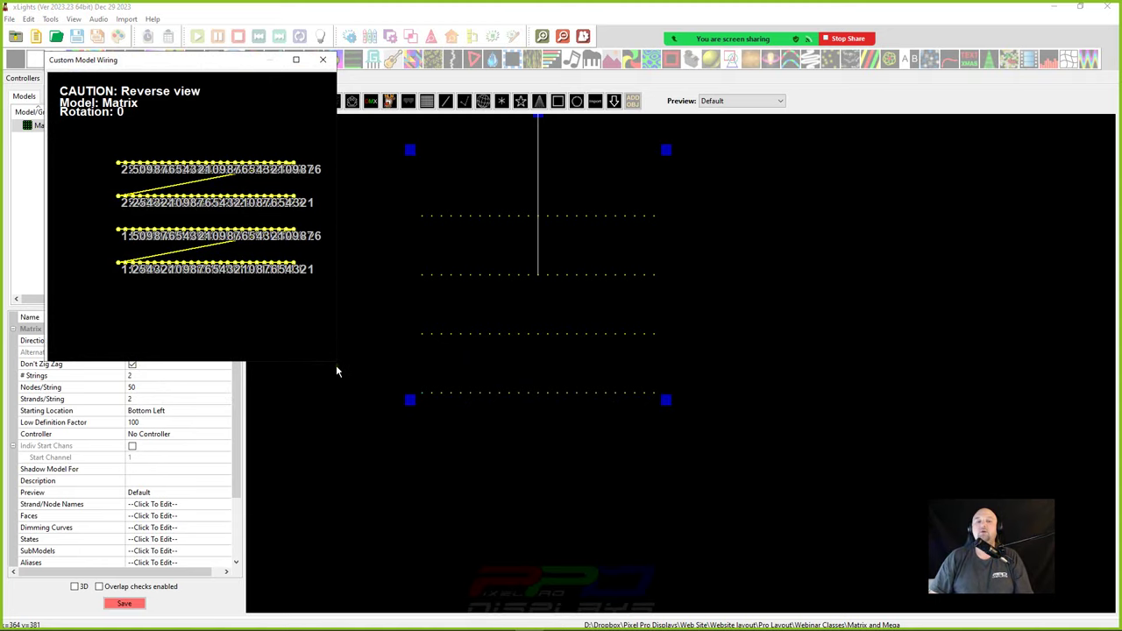
pyautogui.moveTo(340, 367); pyautogui.dragTo(1047, 529)
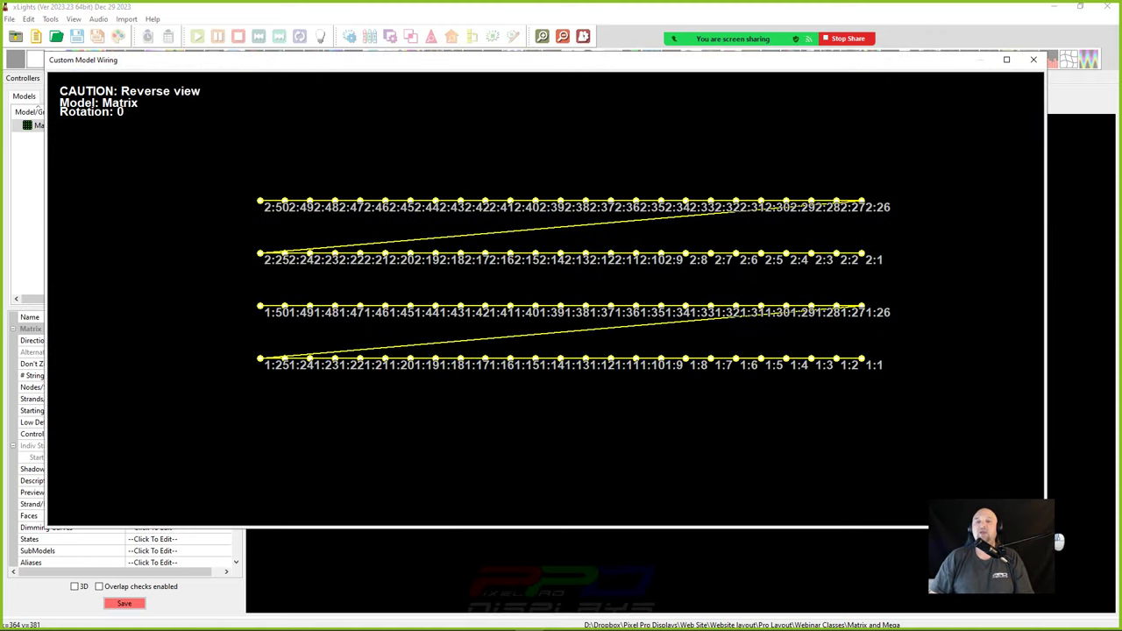
# - Start annotating the shared screen, mark node 1:1, and draw two linked boxes beside nodes 1:25 and 1:50 in red
pyautogui.moveTo(705, 48)
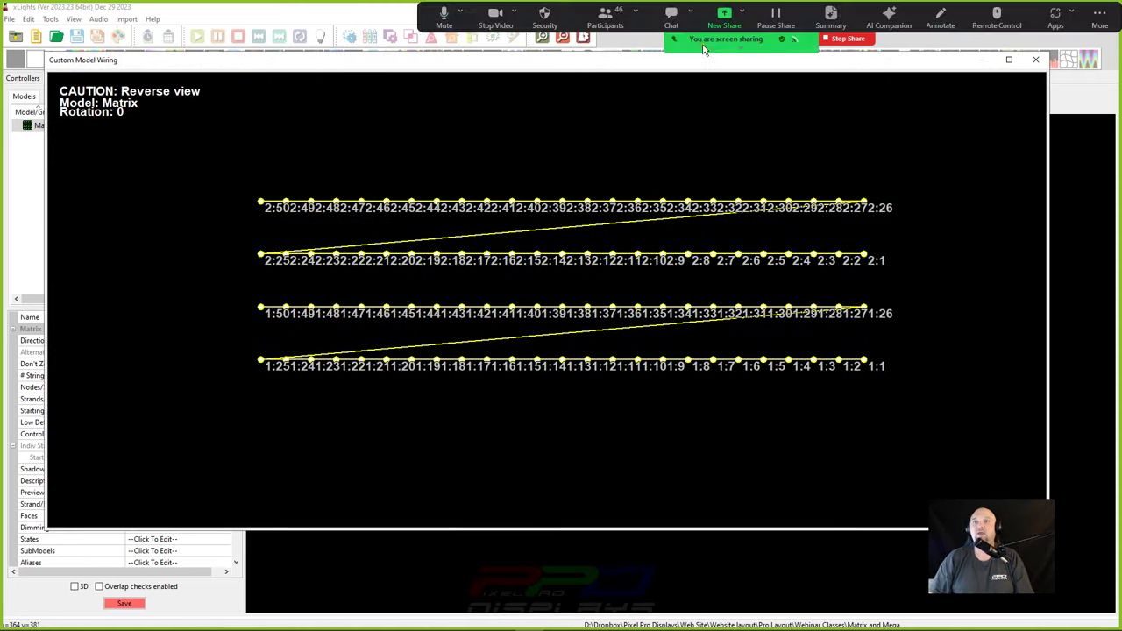
pyautogui.click(939, 17)
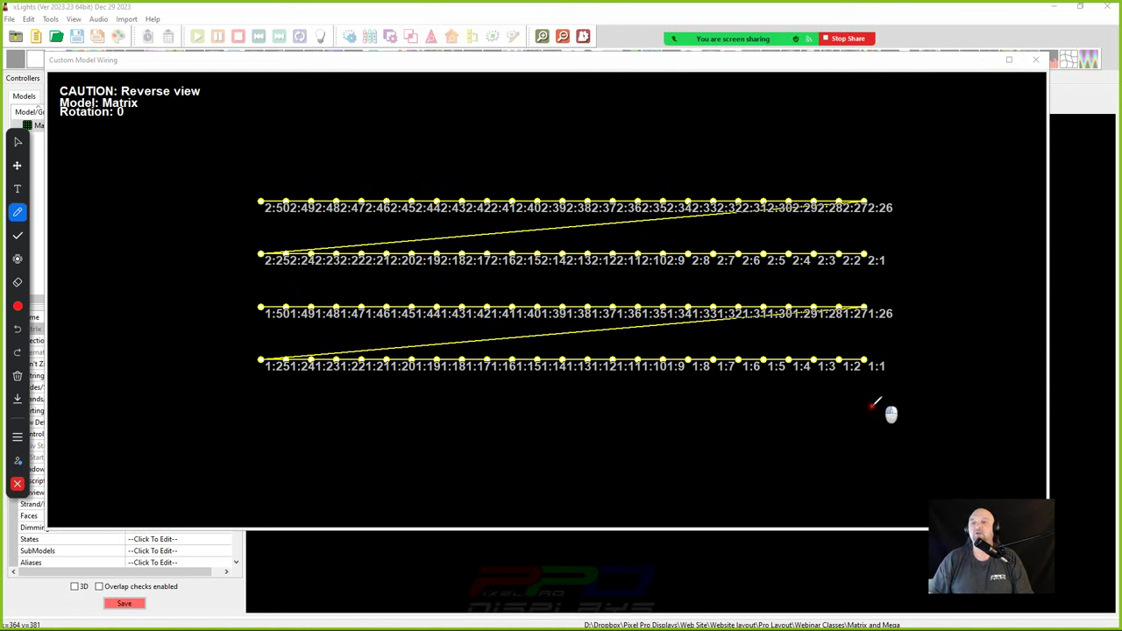
pyautogui.moveTo(872, 406); pyautogui.dragTo(873, 379)
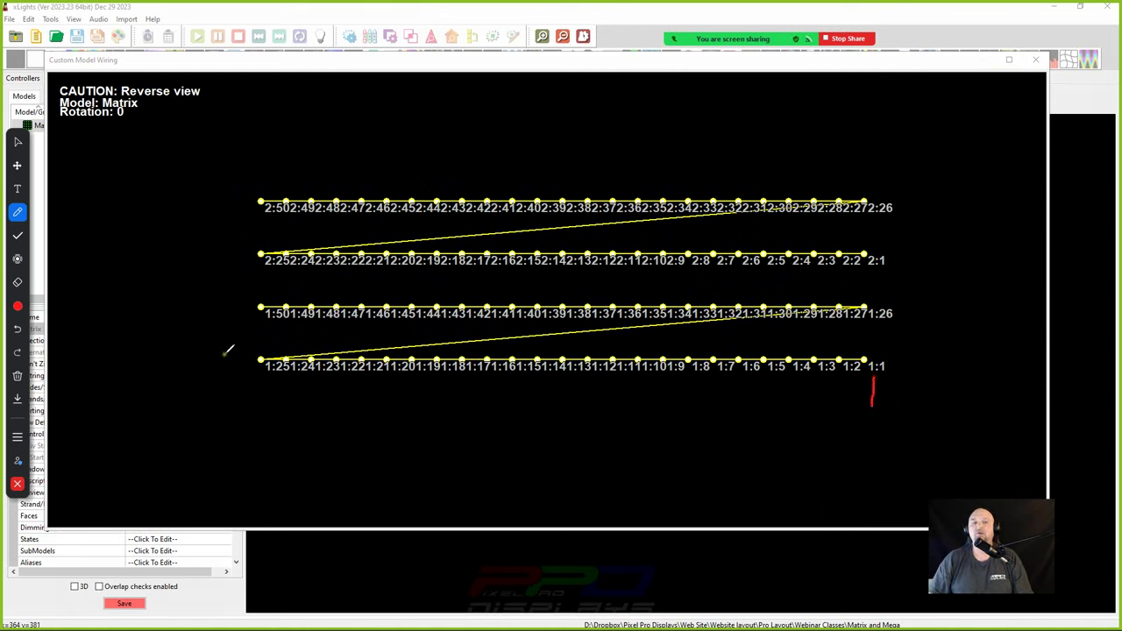
pyautogui.moveTo(224, 353)
pyautogui.mouseDown()
pyautogui.moveTo(232, 379)
pyautogui.moveTo(248, 386)
pyautogui.moveTo(250, 360)
pyautogui.moveTo(223, 352)
pyautogui.moveTo(236, 350)
pyautogui.moveTo(239, 311)
pyautogui.moveTo(254, 293)
pyautogui.moveTo(221, 290)
pyautogui.moveTo(220, 317)
pyautogui.moveTo(250, 316)
pyautogui.moveTo(254, 289)
pyautogui.mouseUp()
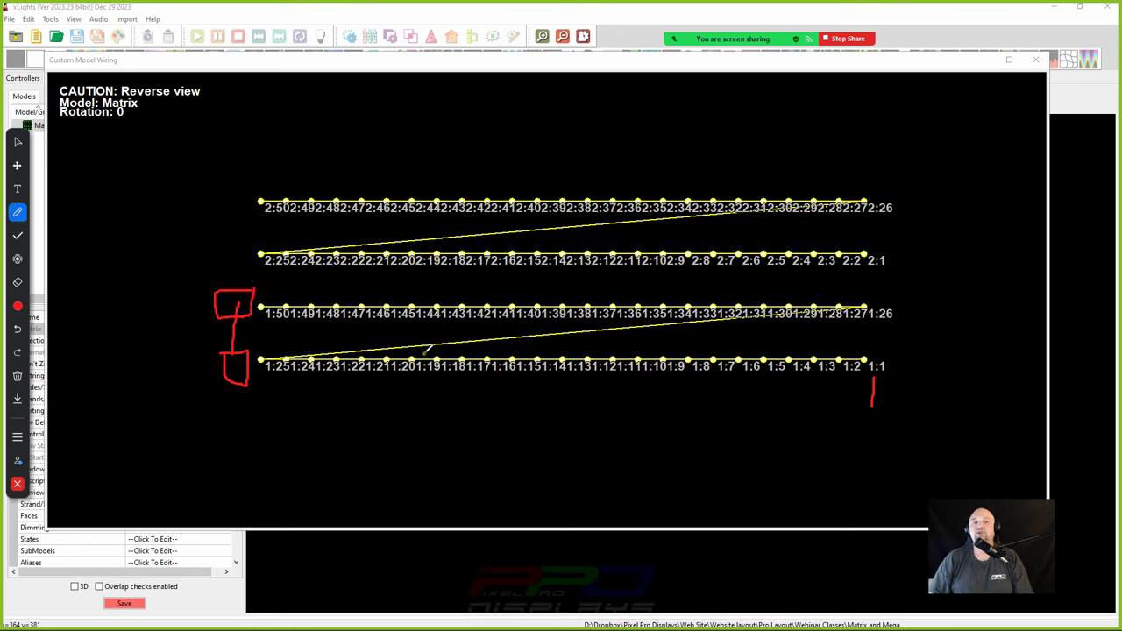
# - Trace the return wire between nodes 1:25 and 1:26 in red, circle its ends, and draw dashes along the second string's return wire
pyautogui.moveTo(467, 353)
pyautogui.mouseDown()
pyautogui.moveTo(566, 333)
pyautogui.moveTo(863, 325)
pyautogui.mouseUp()
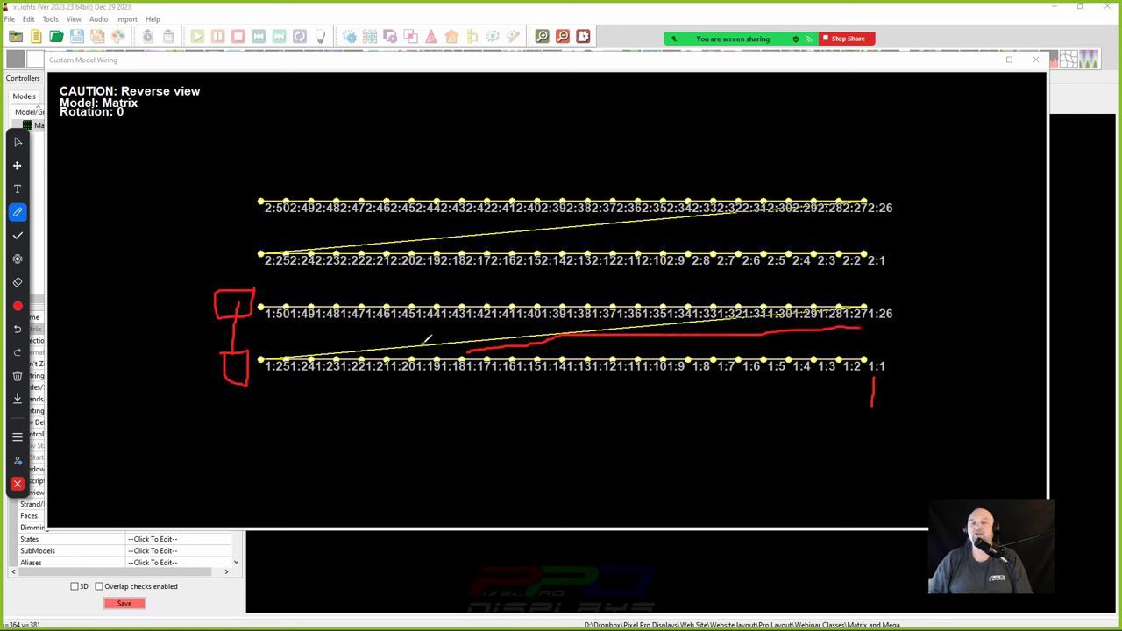
pyautogui.moveTo(469, 351); pyautogui.dragTo(441, 350)
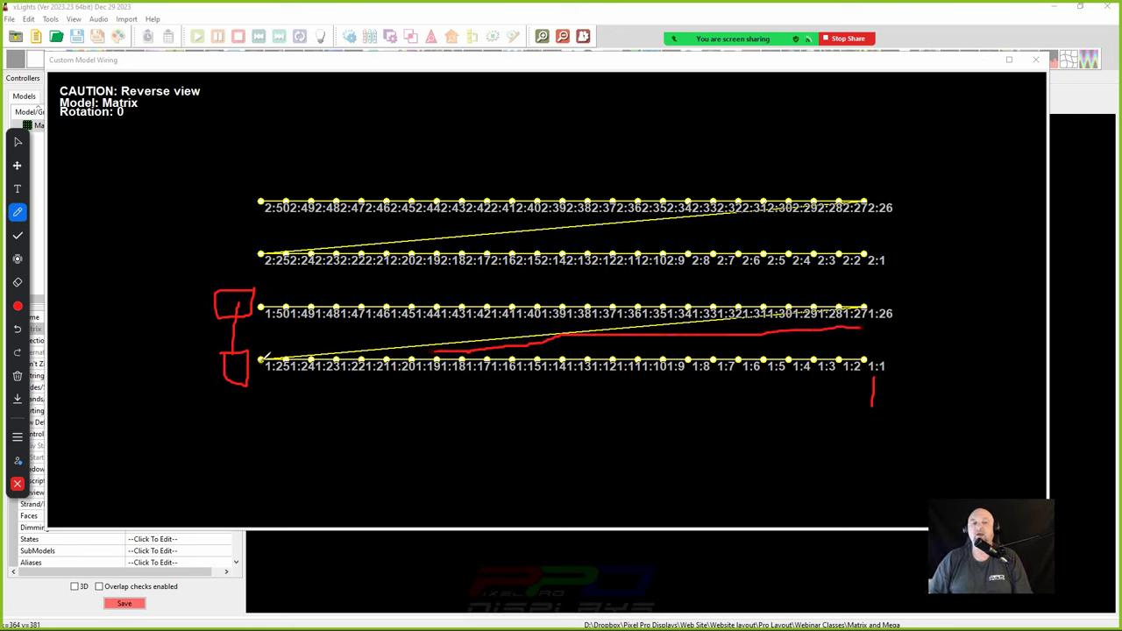
pyautogui.moveTo(883, 356)
pyautogui.mouseDown()
pyautogui.moveTo(876, 366)
pyautogui.moveTo(892, 354)
pyautogui.moveTo(861, 354)
pyautogui.mouseUp()
pyautogui.moveTo(270, 352)
pyautogui.mouseDown()
pyautogui.moveTo(255, 368)
pyautogui.moveTo(268, 354)
pyautogui.moveTo(446, 356)
pyautogui.mouseUp()
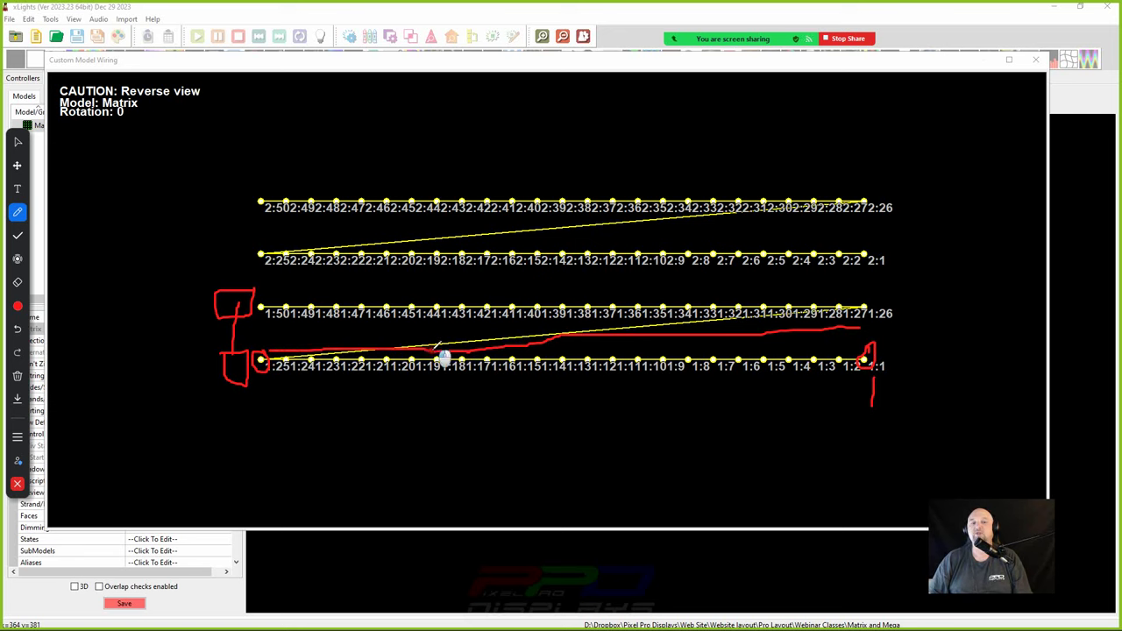
pyautogui.moveTo(866, 326)
pyautogui.mouseDown()
pyautogui.moveTo(903, 327)
pyautogui.moveTo(902, 298)
pyautogui.moveTo(866, 293)
pyautogui.moveTo(870, 325)
pyautogui.moveTo(910, 324)
pyautogui.mouseUp()
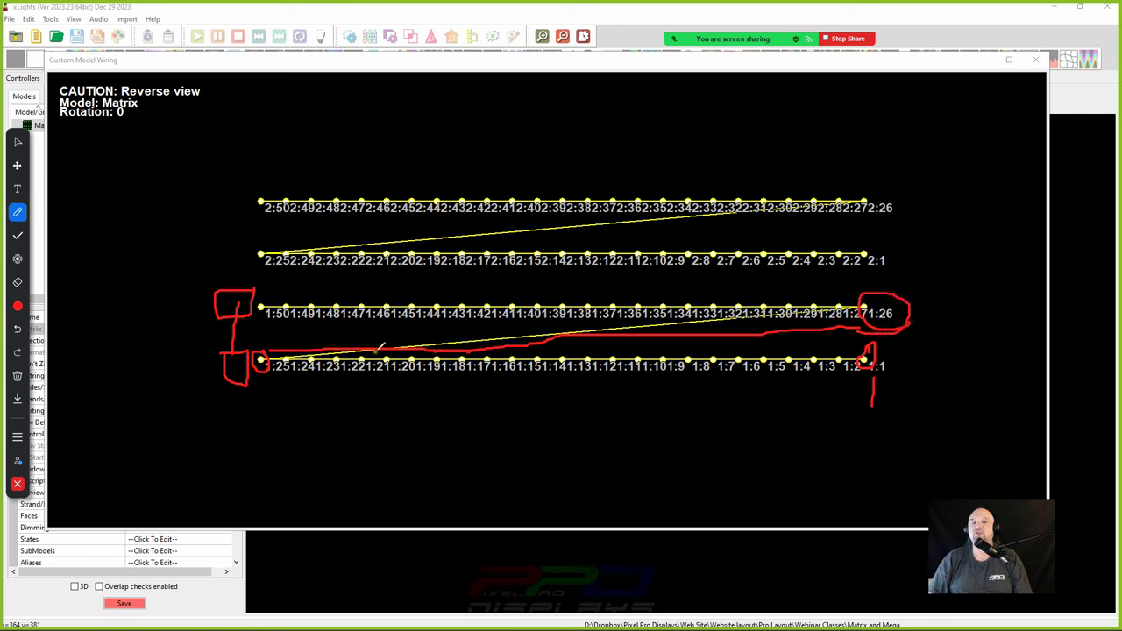
pyautogui.moveTo(305, 238); pyautogui.dragTo(583, 225)
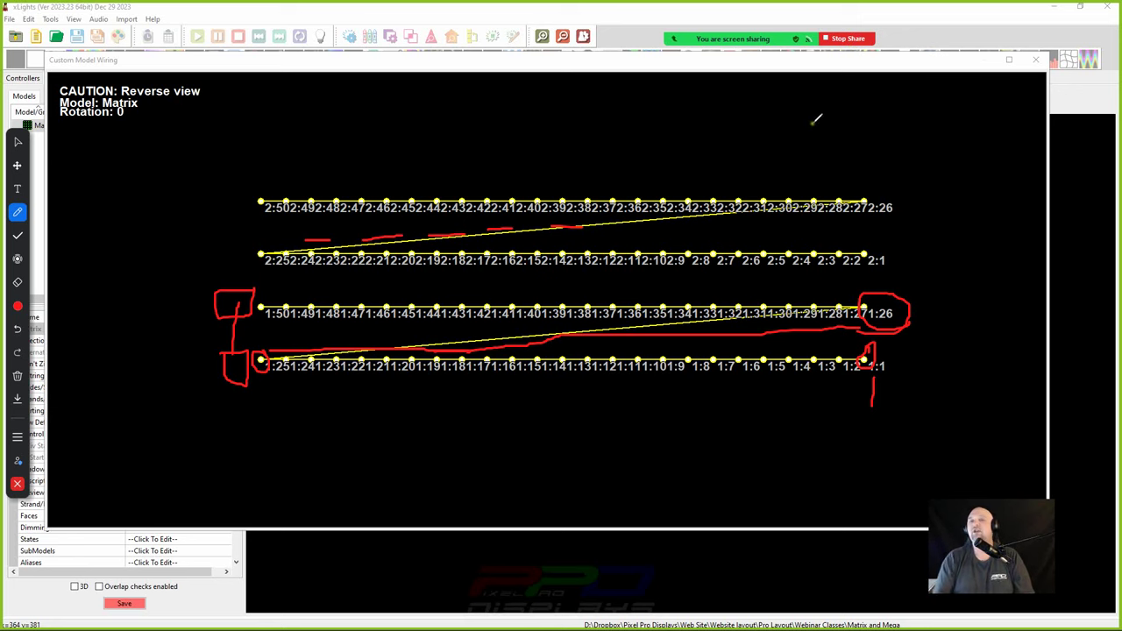
# - Clear all drawings, stop annotating, and close the matrix's Wiring View
pyautogui.click(16, 375)
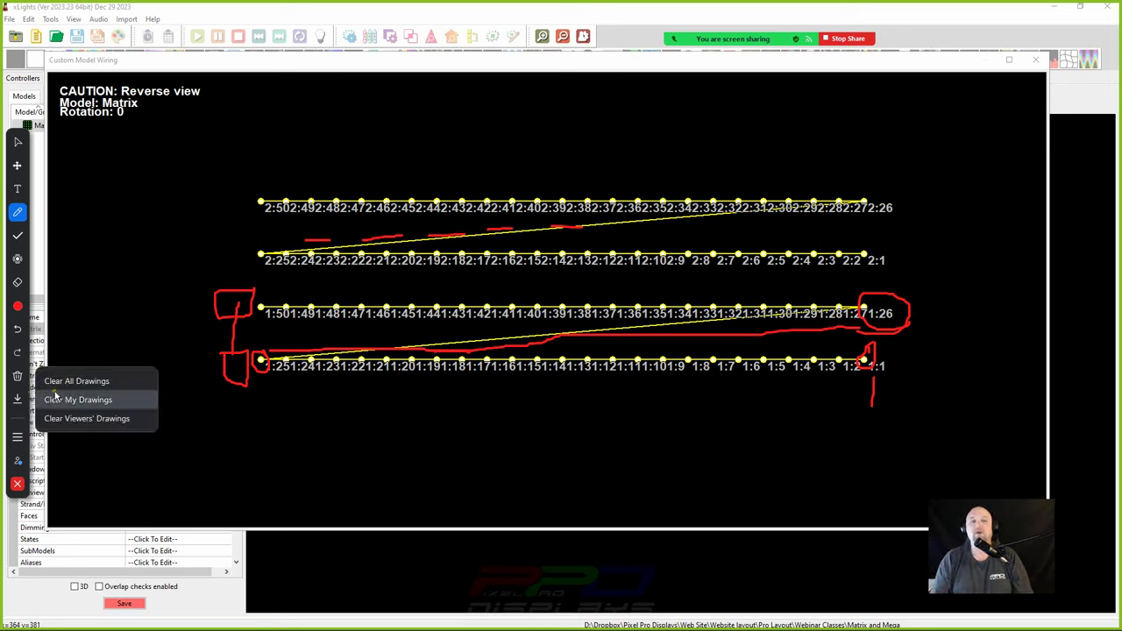
pyautogui.click(54, 383)
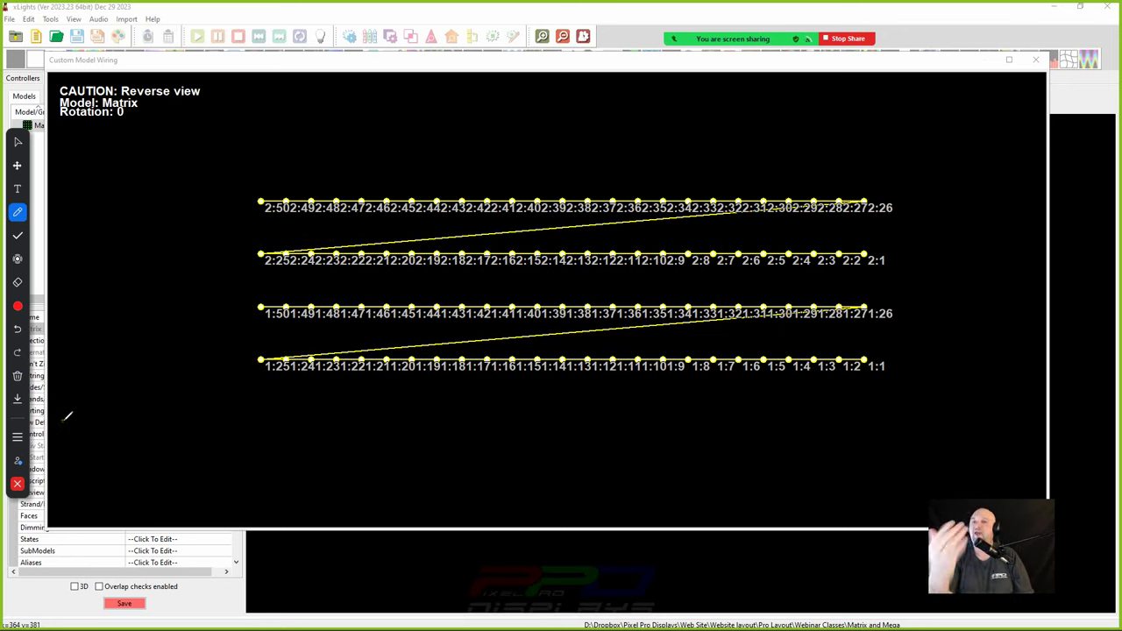
pyautogui.click(16, 484)
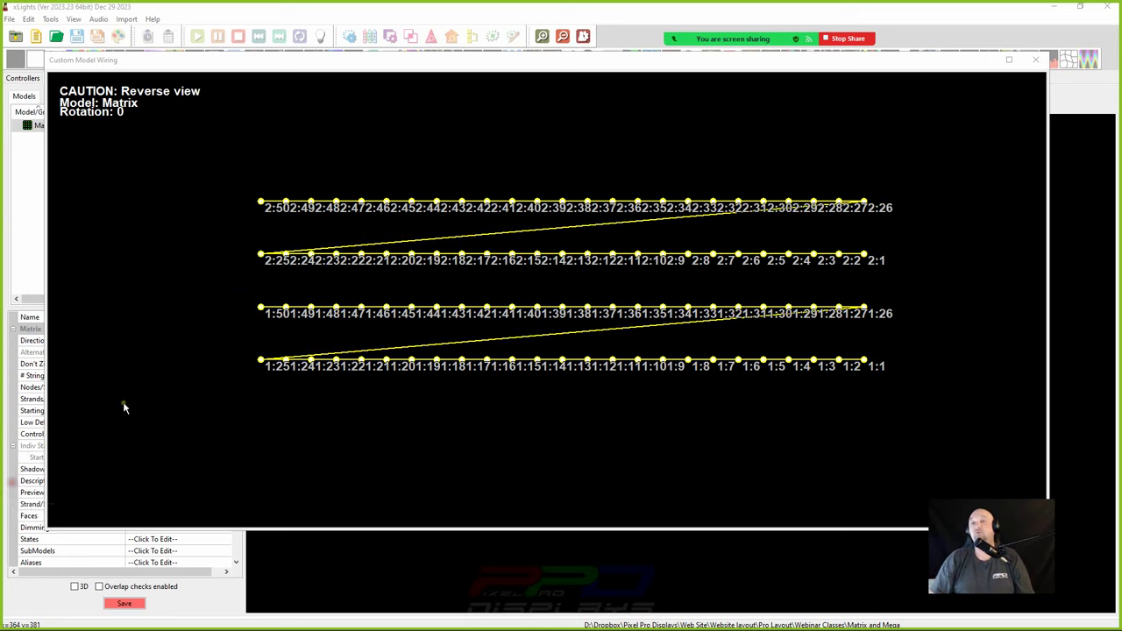
pyautogui.click(1035, 60)
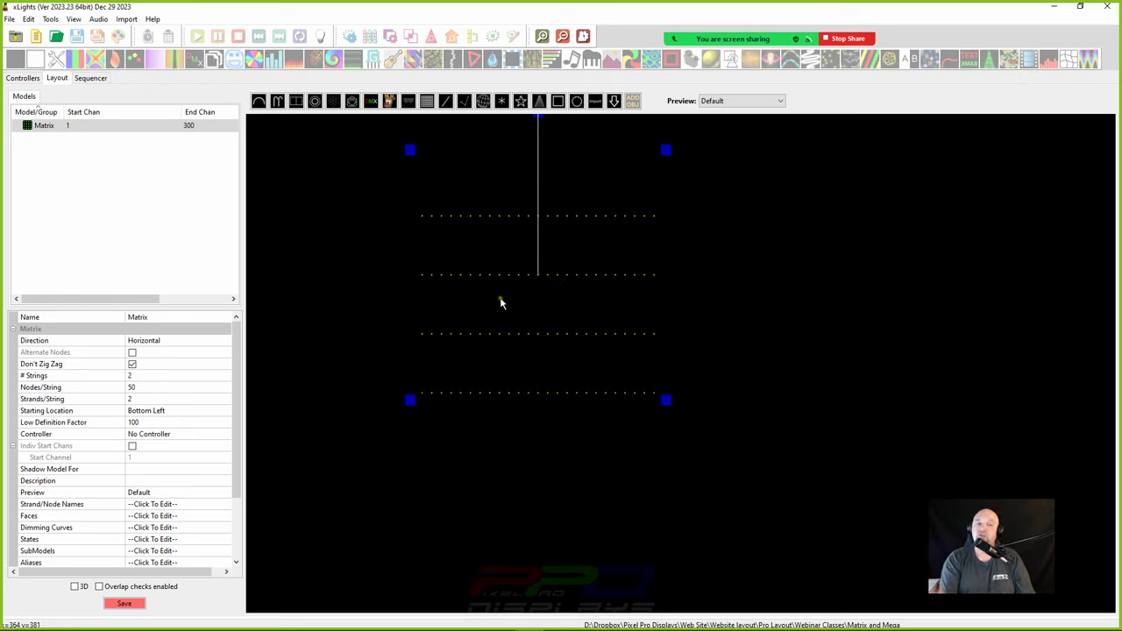
# - Disable Don't Zig Zag and enable Alternate Nodes for the matrix
pyautogui.click(131, 365)
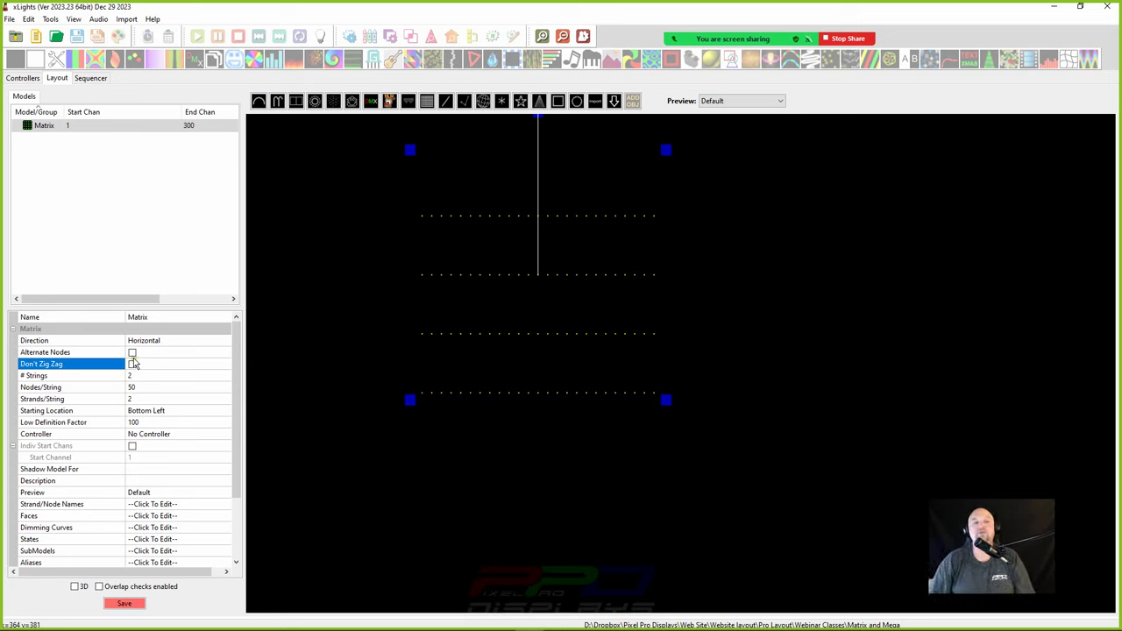
pyautogui.click(133, 353)
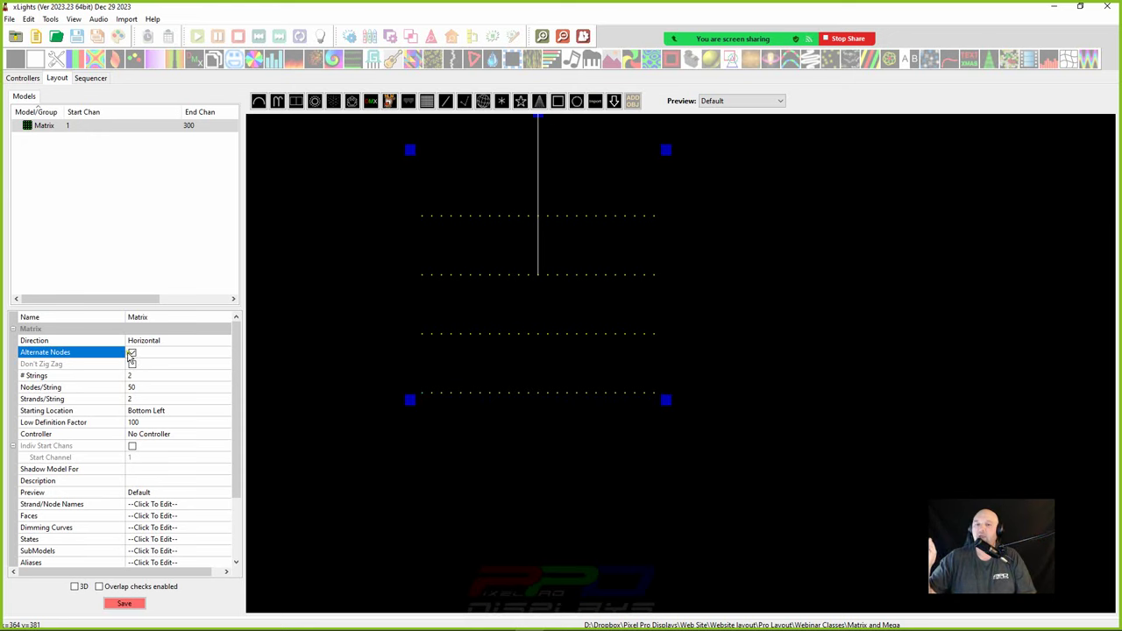
pyautogui.moveTo(666, 386); pyautogui.dragTo(540, 392)
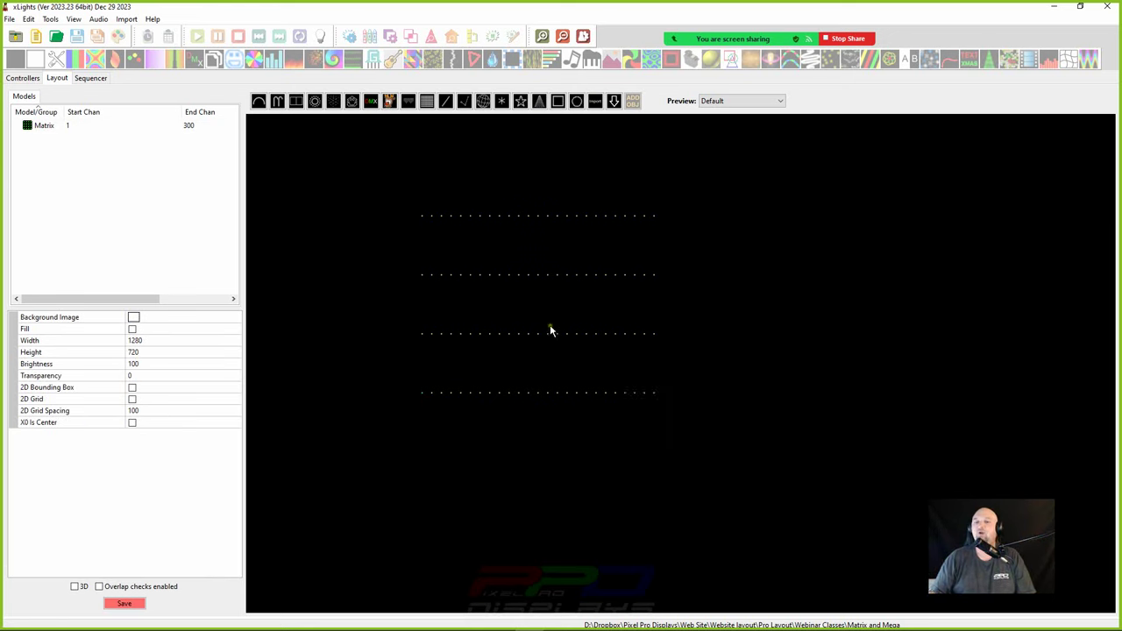
# - Select the matrix again and show its alternate-node wiring in an enlarged Wiring View
pyautogui.click(536, 345)
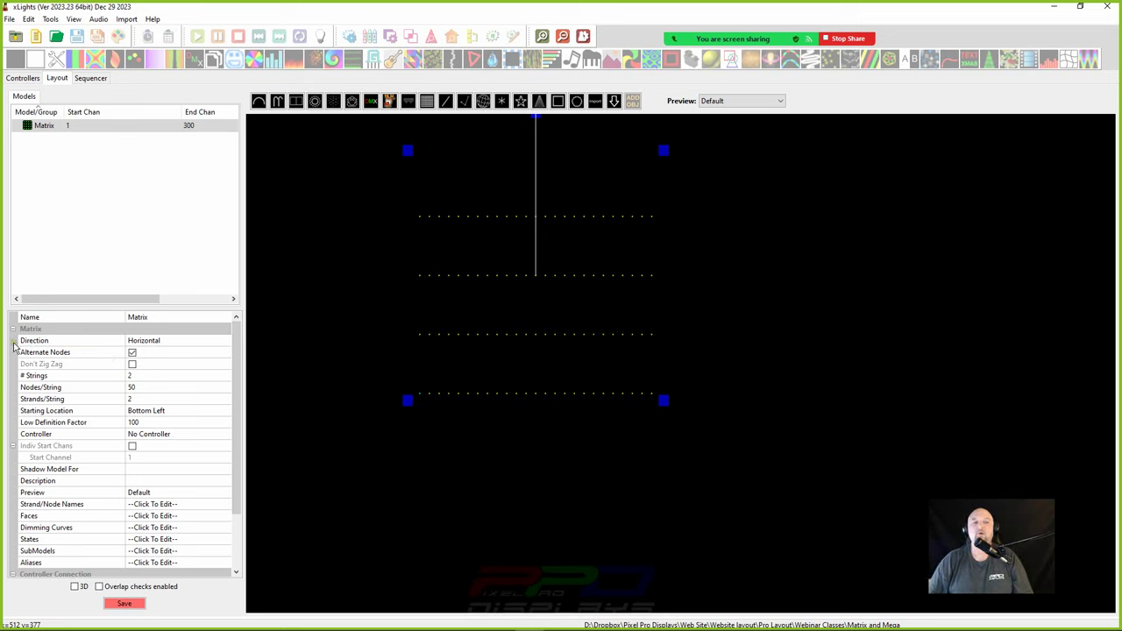
pyautogui.rightClick(474, 344)
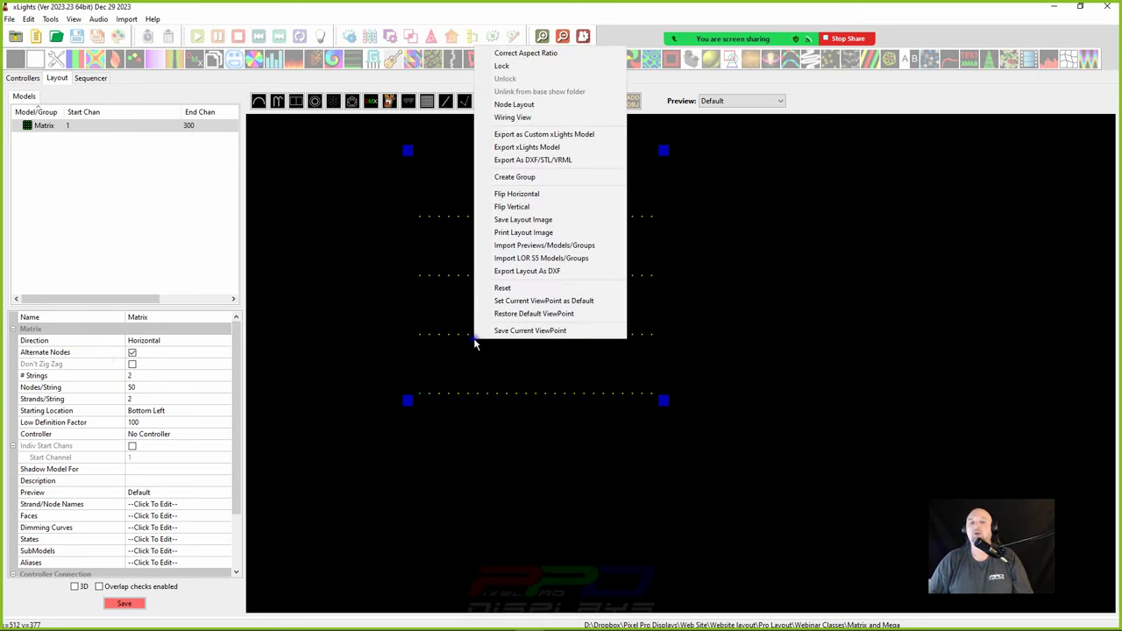
pyautogui.click(508, 119)
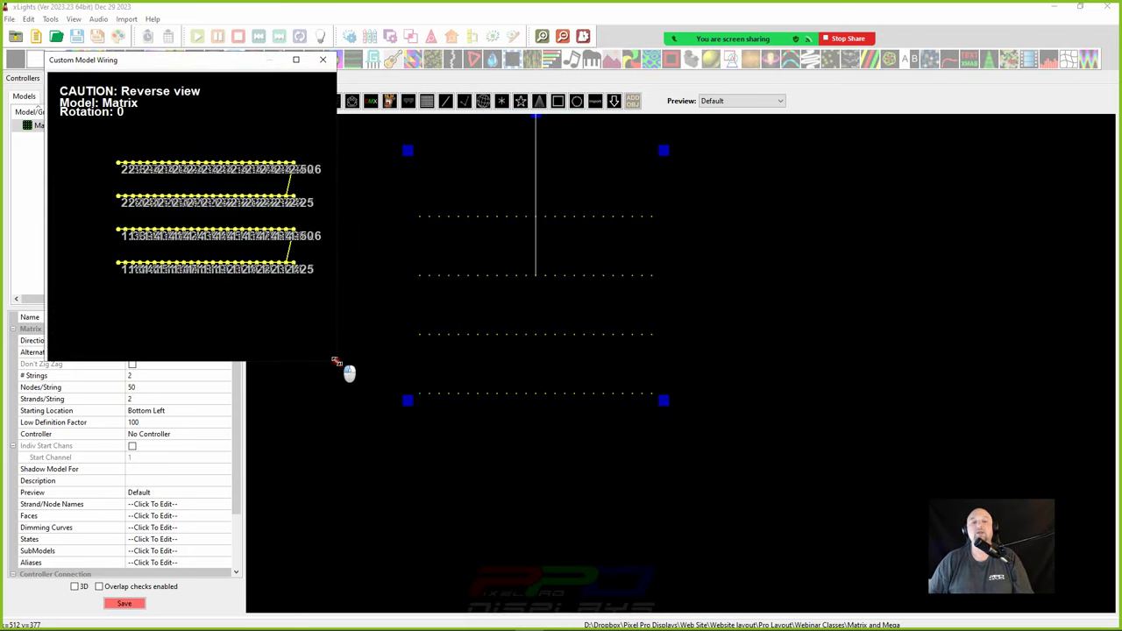
pyautogui.moveTo(348, 371); pyautogui.dragTo(1095, 571)
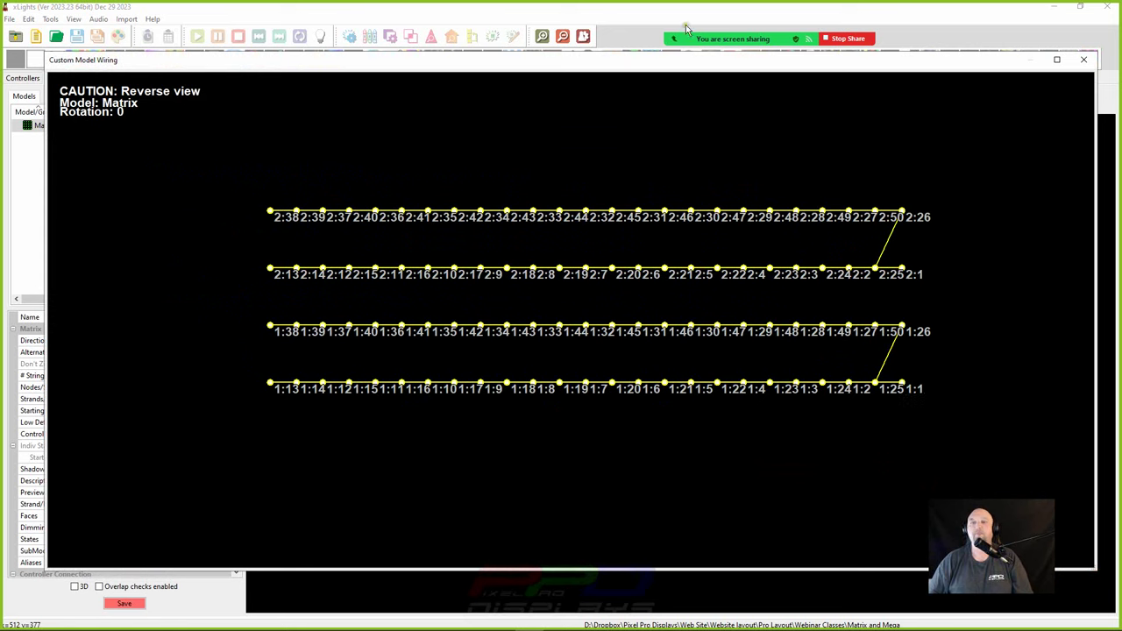
# - Annotate the first string's starting row with red strokes marking the alternating nodes between 1:1 and 1:4
pyautogui.moveTo(794, 35)
pyautogui.click(936, 16)
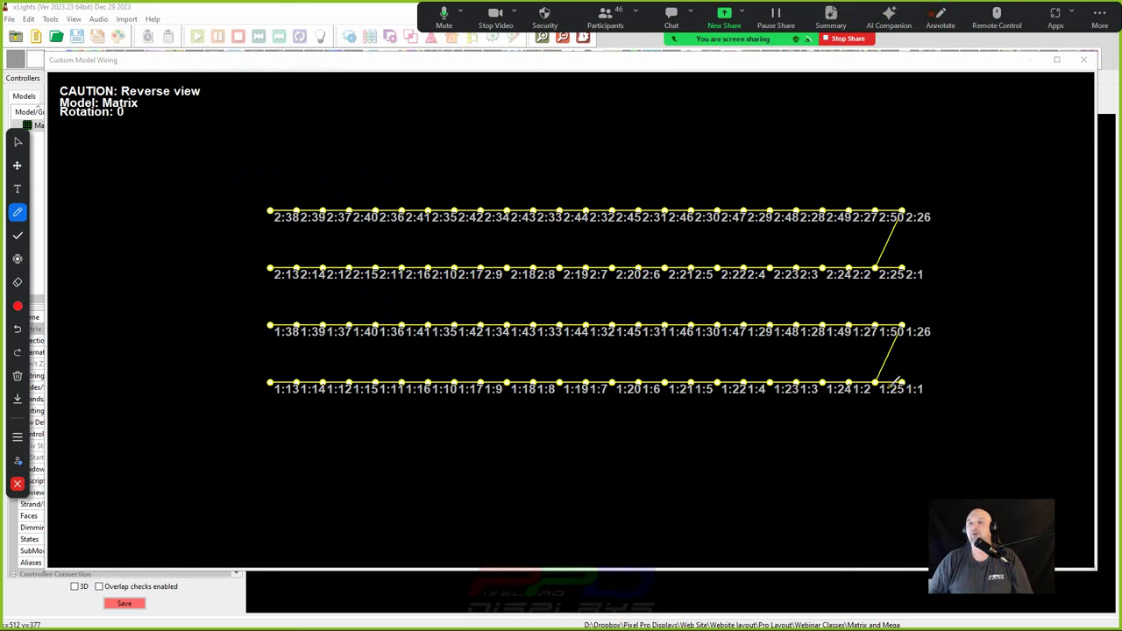
pyautogui.moveTo(932, 404)
pyautogui.mouseDown()
pyautogui.moveTo(909, 414)
pyautogui.moveTo(920, 410)
pyautogui.moveTo(874, 401)
pyautogui.moveTo(874, 414)
pyautogui.mouseUp()
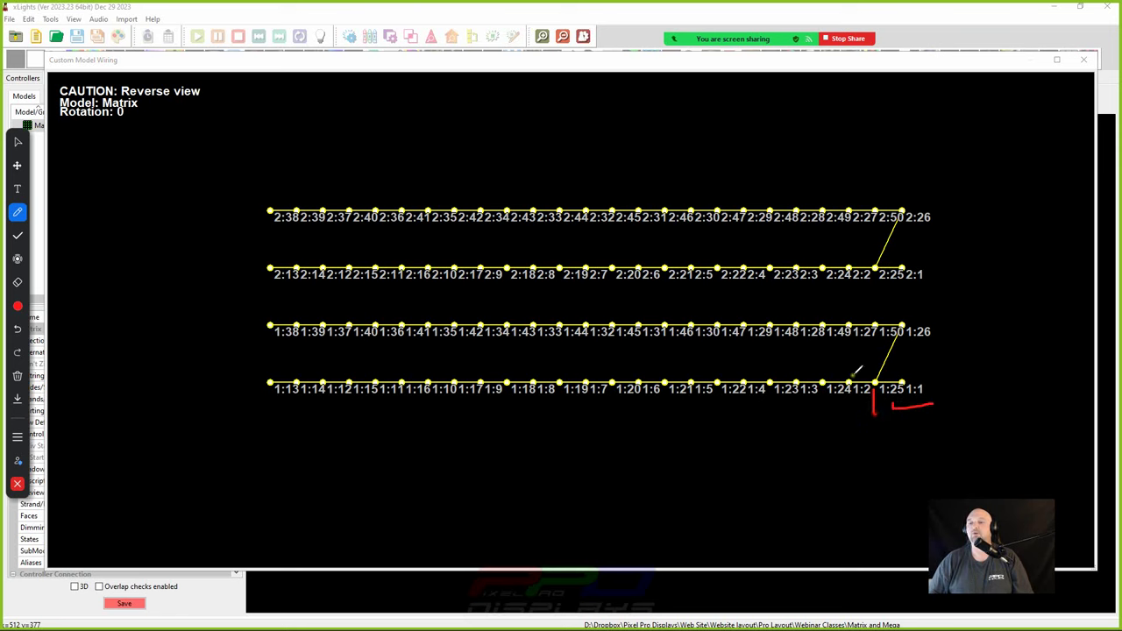
pyautogui.moveTo(845, 365)
pyautogui.mouseDown()
pyautogui.moveTo(743, 367)
pyautogui.moveTo(771, 429)
pyautogui.moveTo(772, 405)
pyautogui.moveTo(824, 409)
pyautogui.mouseUp()
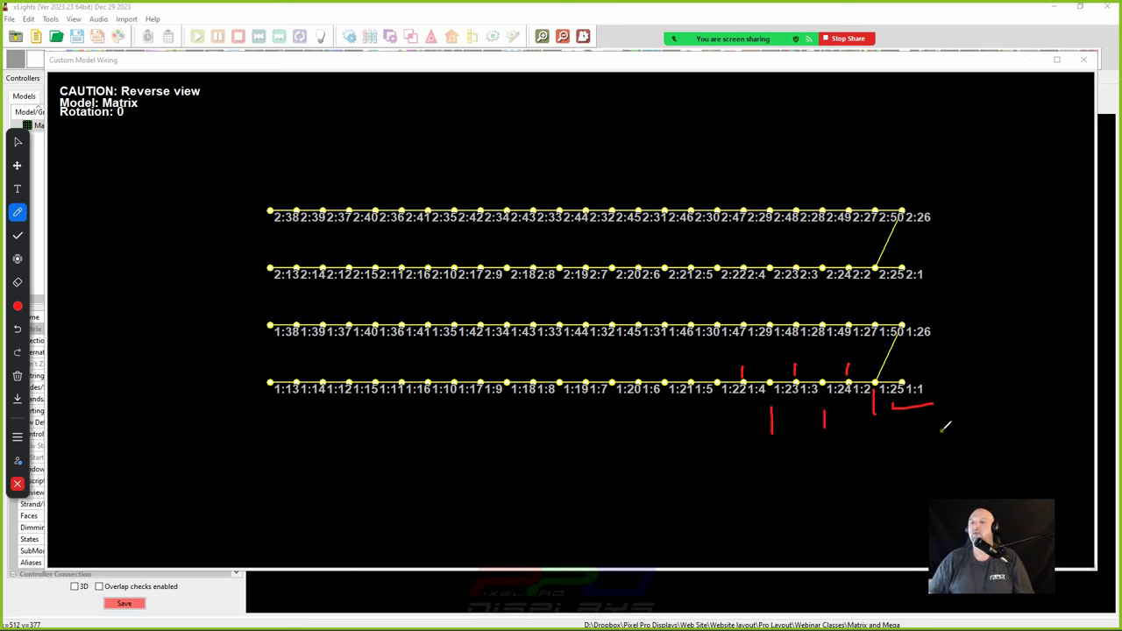
# - Draw boxes beside nodes 1:1 and 2:1, cross out the one at 2:1, and extend a line from 1:1 up to 2:26
pyautogui.moveTo(946, 375); pyautogui.dragTo(945, 365)
pyautogui.moveTo(959, 251)
pyautogui.mouseDown()
pyautogui.moveTo(969, 279)
pyautogui.moveTo(955, 254)
pyautogui.mouseUp()
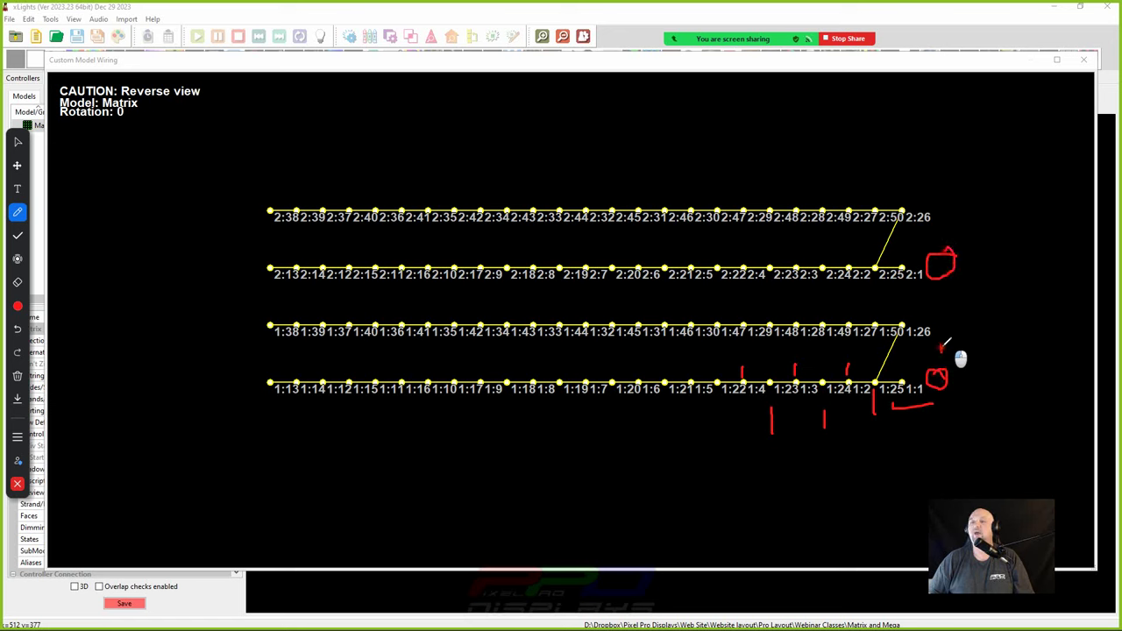
pyautogui.moveTo(941, 351)
pyautogui.mouseDown()
pyautogui.moveTo(941, 284)
pyautogui.moveTo(971, 283)
pyautogui.mouseUp()
pyautogui.moveTo(968, 236)
pyautogui.mouseDown()
pyautogui.moveTo(926, 279)
pyautogui.moveTo(945, 200)
pyautogui.moveTo(947, 219)
pyautogui.mouseUp()
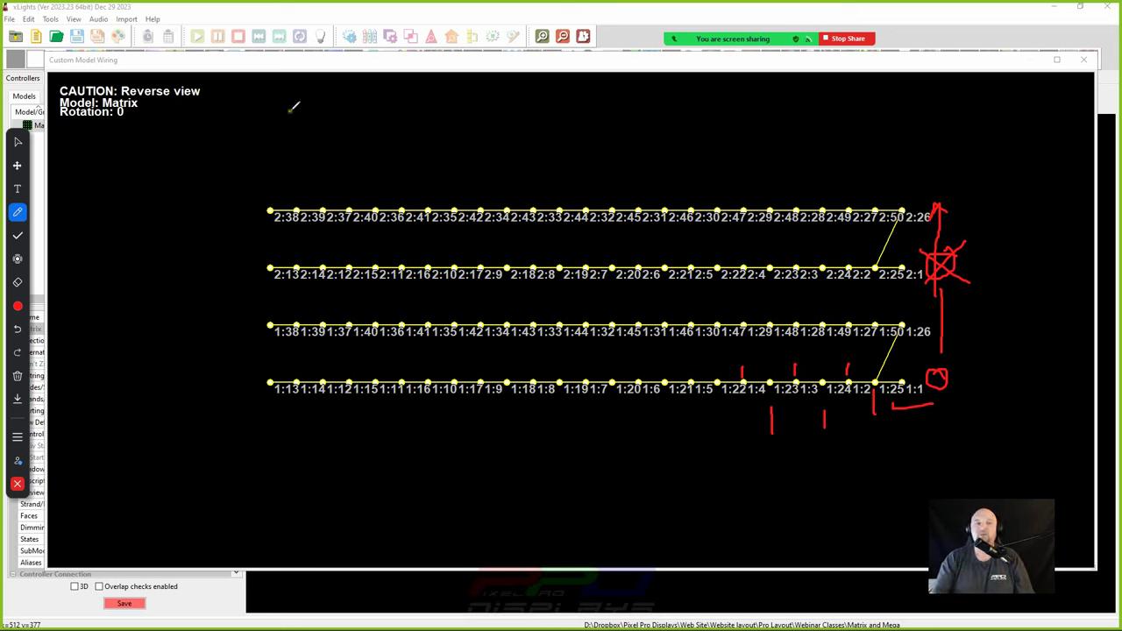
# - Clear your own drawings, stop annotating, and close the alternate-node Wiring View
pyautogui.click(17, 375)
pyautogui.click(52, 404)
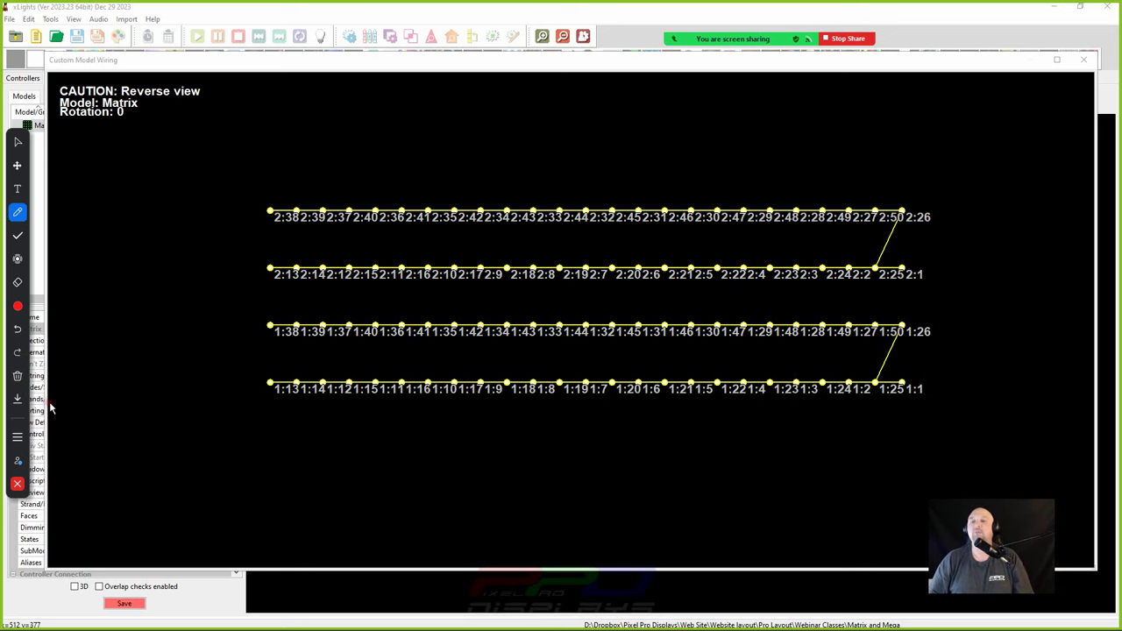
pyautogui.click(17, 484)
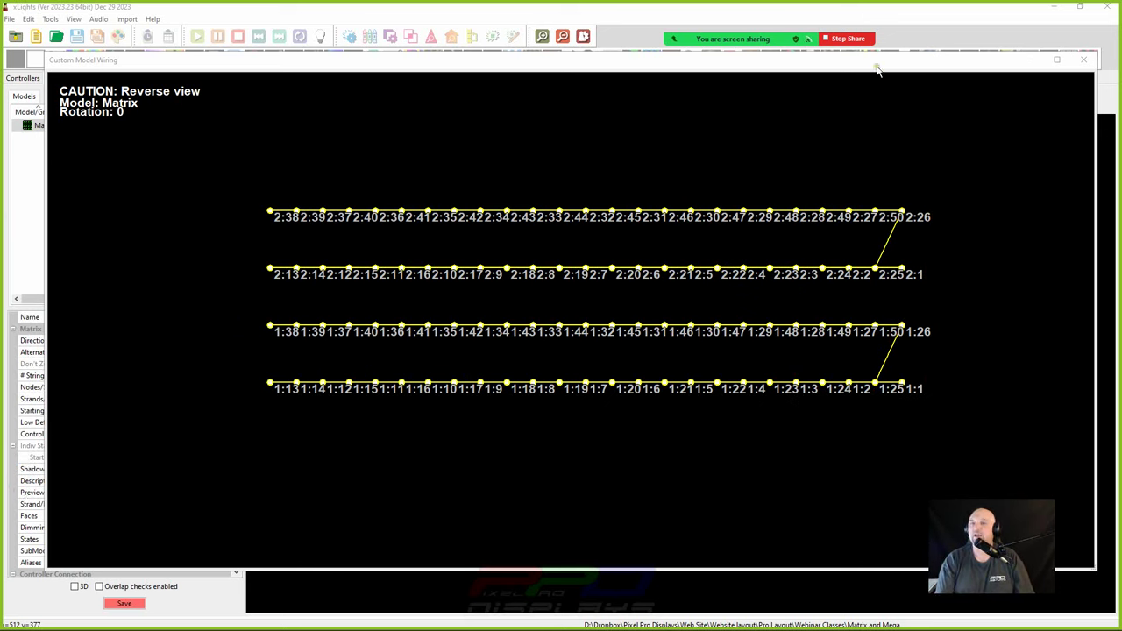
pyautogui.moveTo(782, 31)
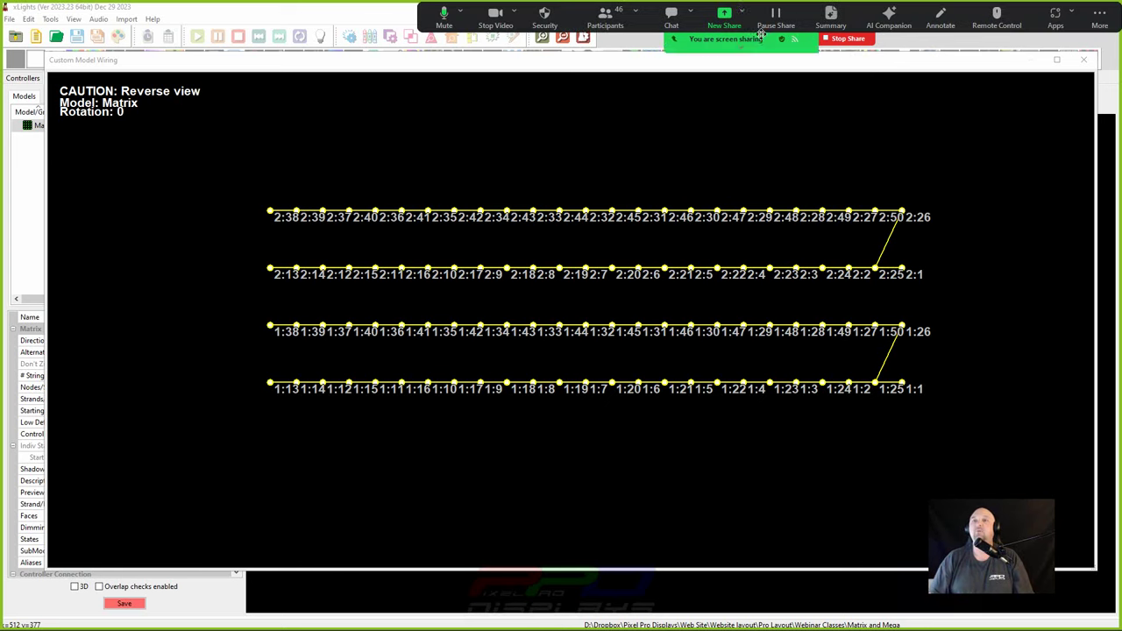
pyautogui.click(1085, 61)
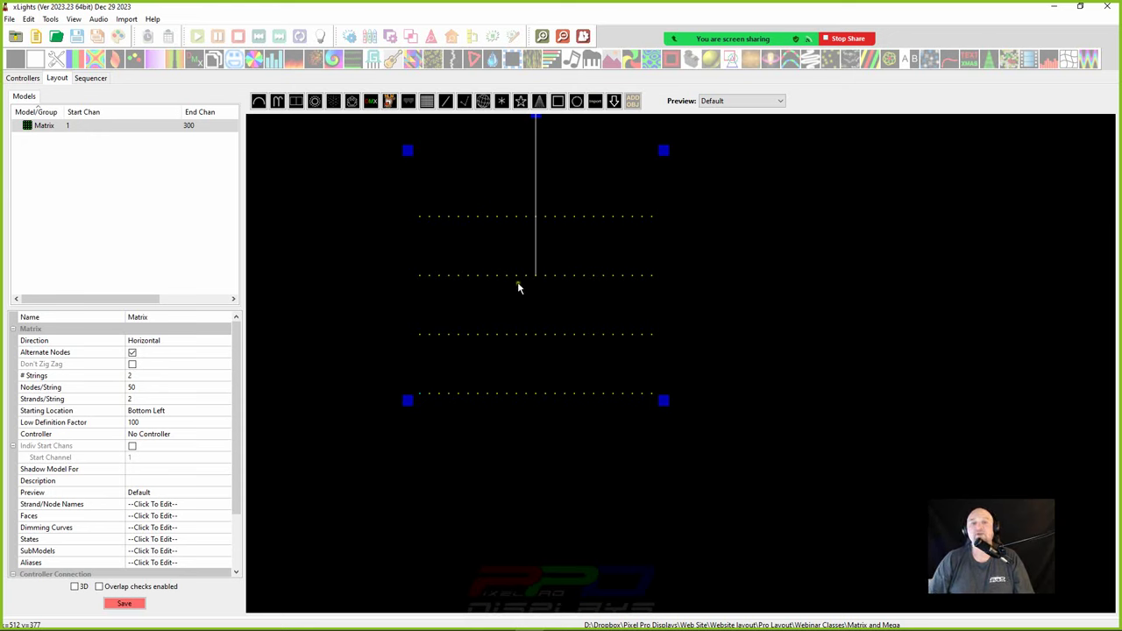
# - Flatten the matrix and move it to the upper-left area of the preview, and set its Direction to Vertical
pyautogui.moveTo(418, 167); pyautogui.dragTo(384, 298)
pyautogui.moveTo(429, 350); pyautogui.dragTo(323, 210)
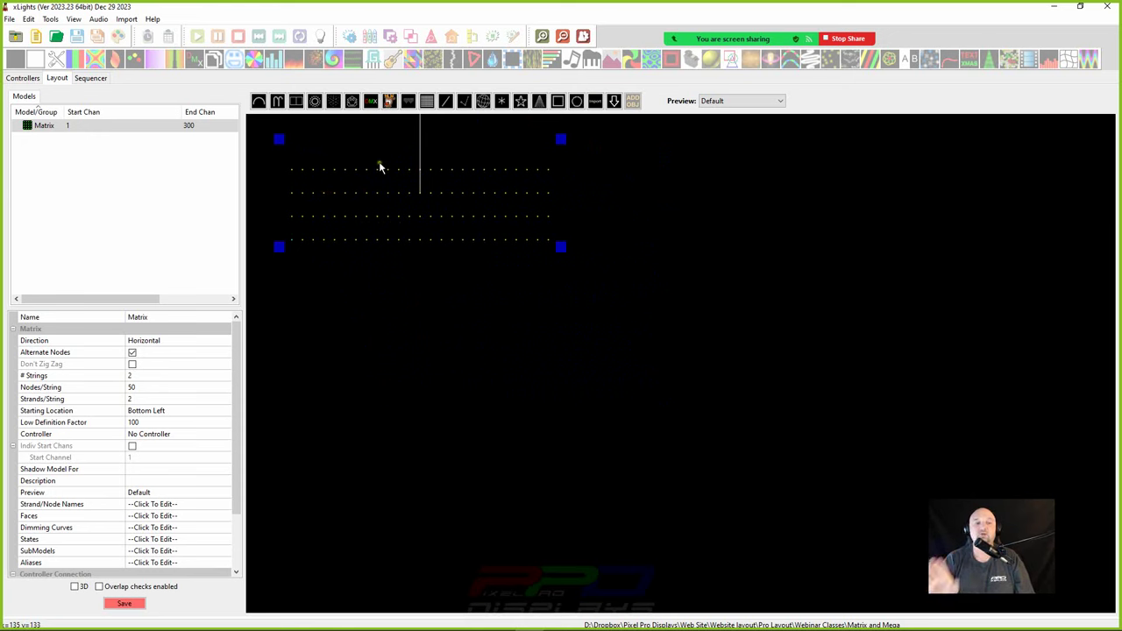
pyautogui.click(200, 342)
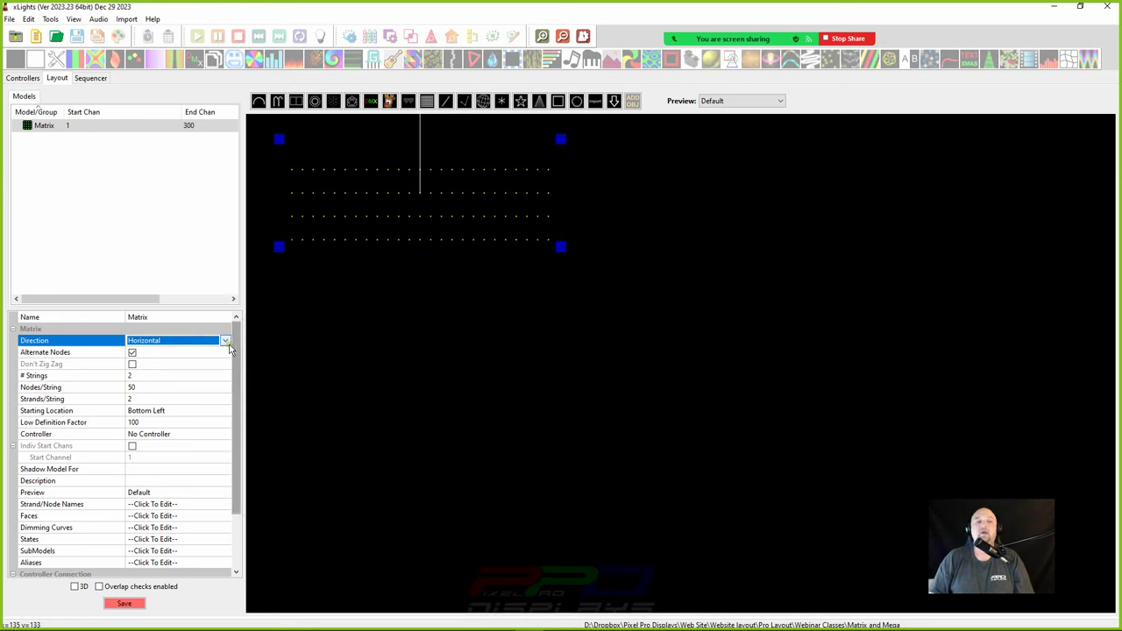
pyautogui.click(226, 341)
pyautogui.click(167, 365)
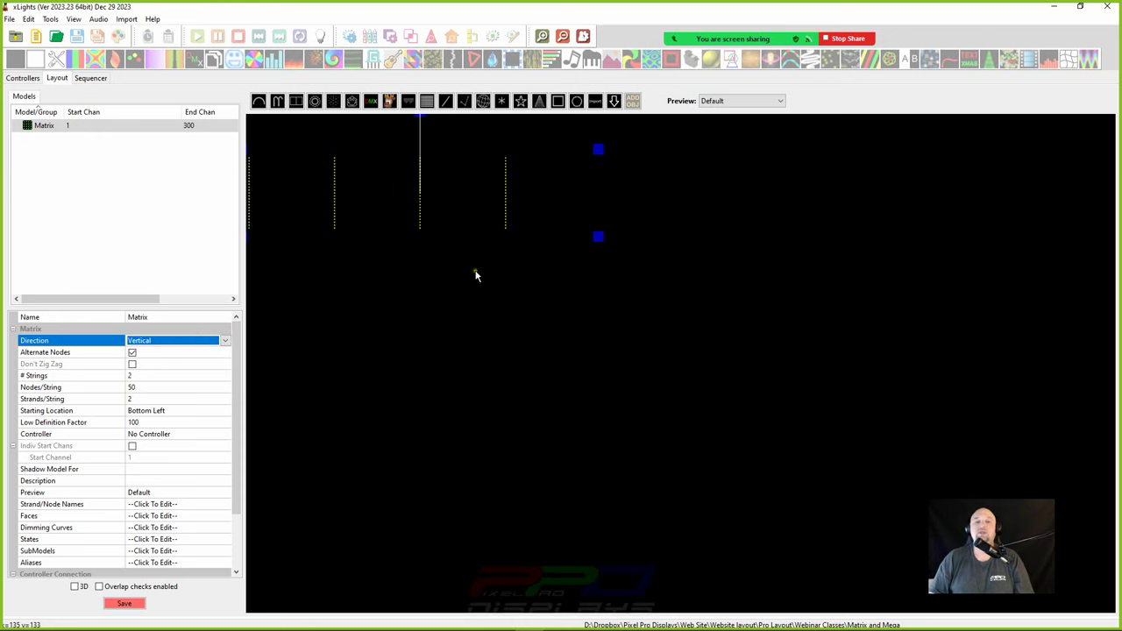
# - Stretch the vertical matrix taller, shift it fully into the preview, and shrink its height down toward its lower edge
pyautogui.moveTo(597, 237); pyautogui.dragTo(504, 476)
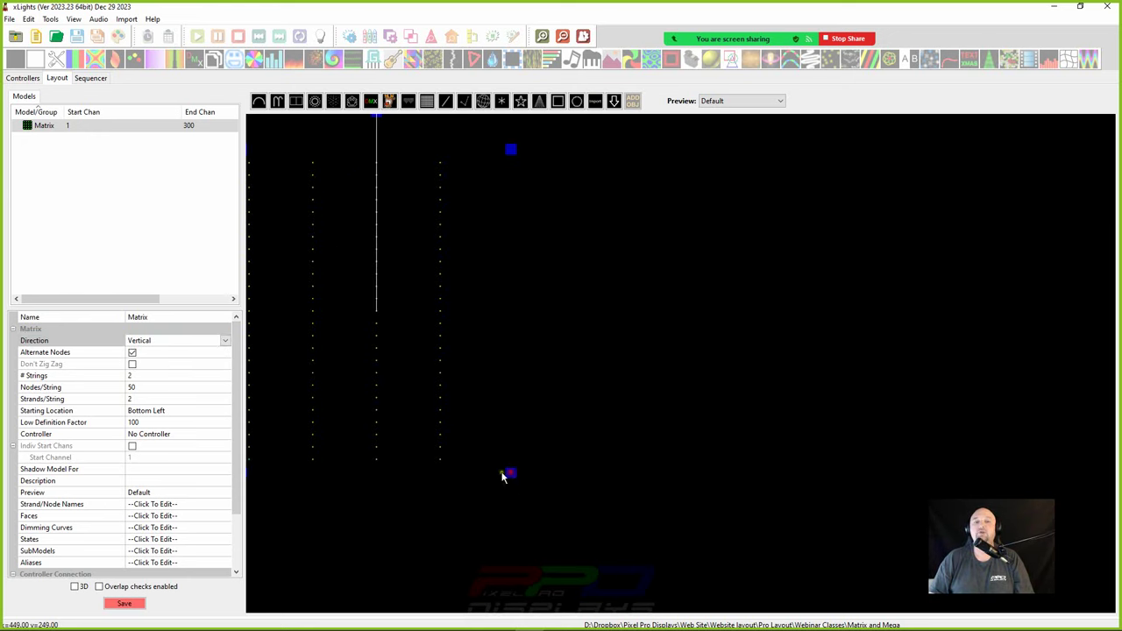
pyautogui.moveTo(369, 378); pyautogui.dragTo(425, 380)
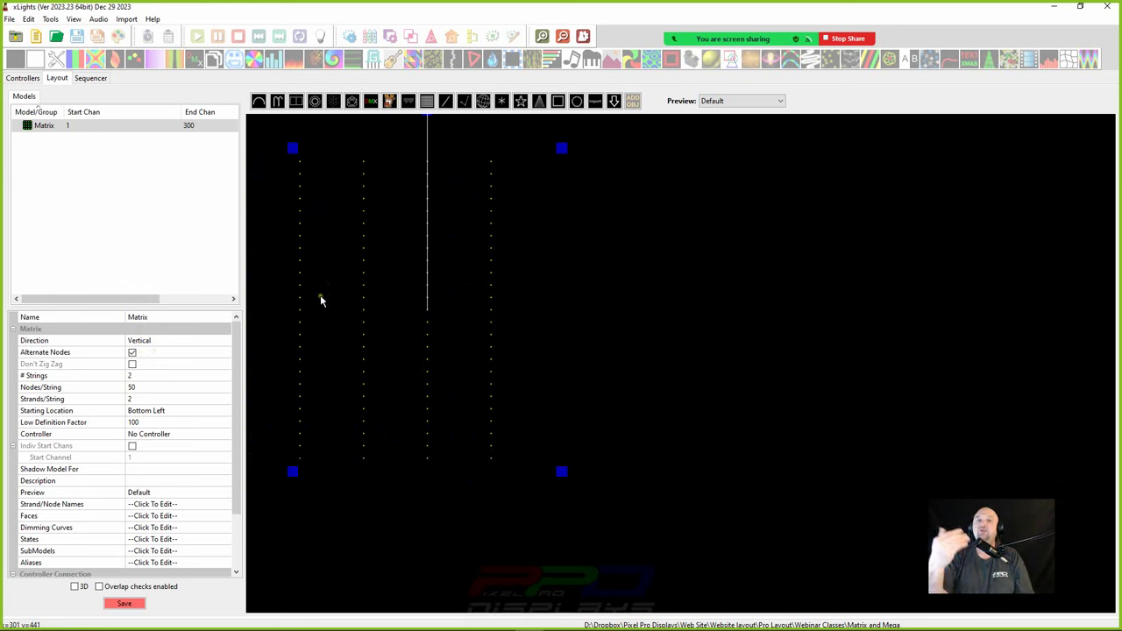
pyautogui.moveTo(559, 149); pyautogui.dragTo(569, 429)
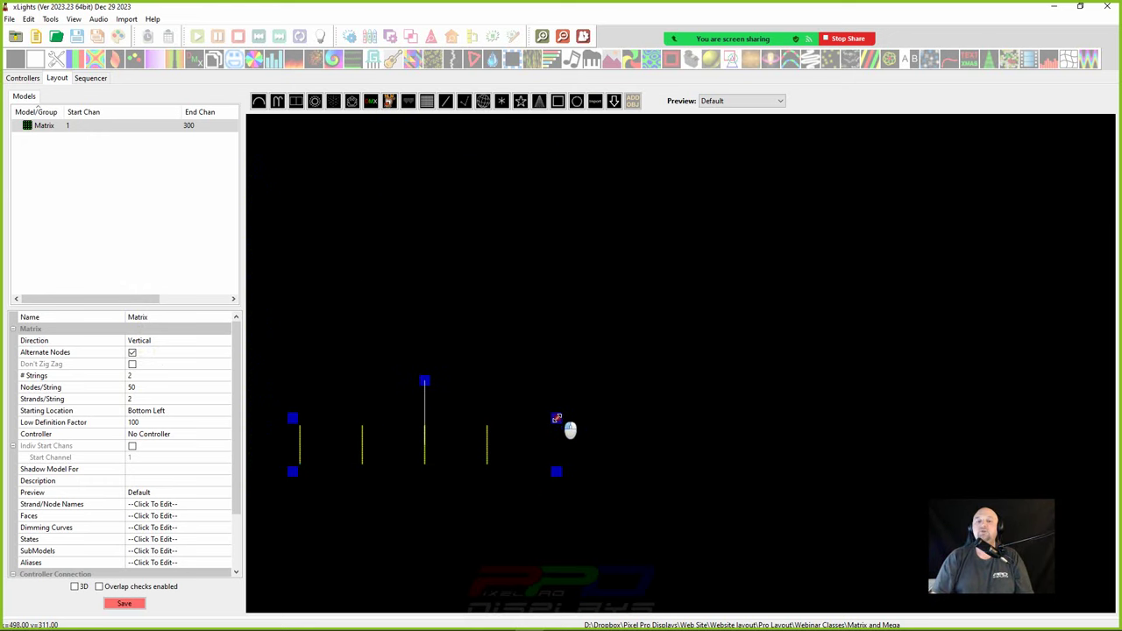
# - Move the matrix to the upper-left area of the preview, deselect it, and draw a Tree model below it
pyautogui.moveTo(489, 433); pyautogui.dragTo(420, 204)
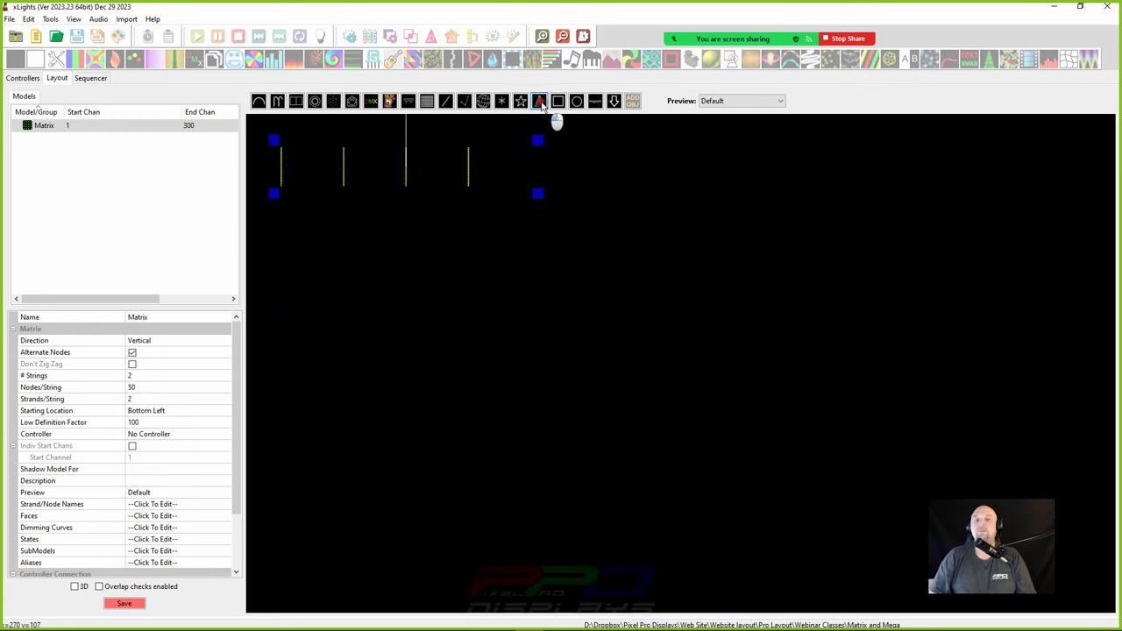
pyautogui.click(532, 327)
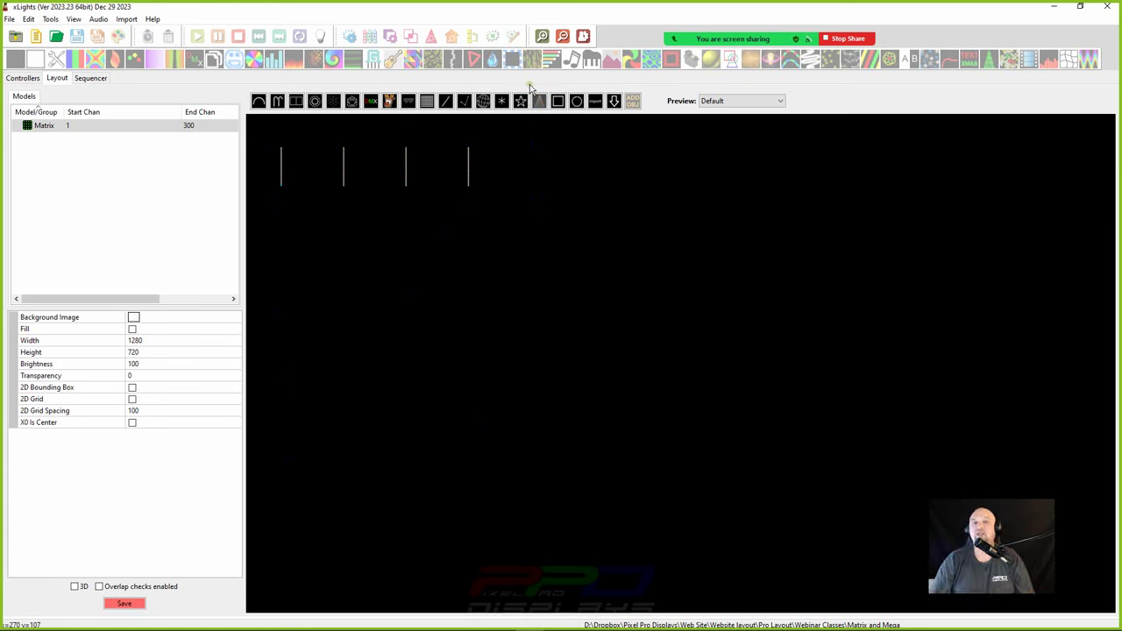
pyautogui.click(542, 109)
pyautogui.moveTo(404, 219); pyautogui.dragTo(579, 487)
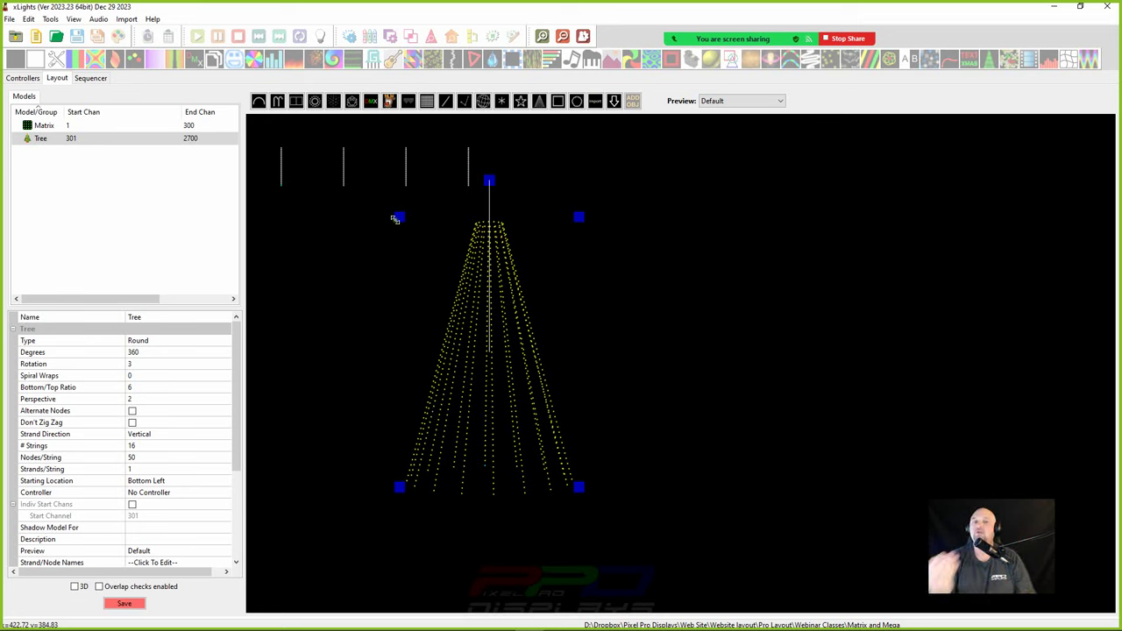
# - Make the tree narrower, adjust its height, and move it slightly up and to the right in the preview
pyautogui.moveTo(399, 216); pyautogui.dragTo(450, 264)
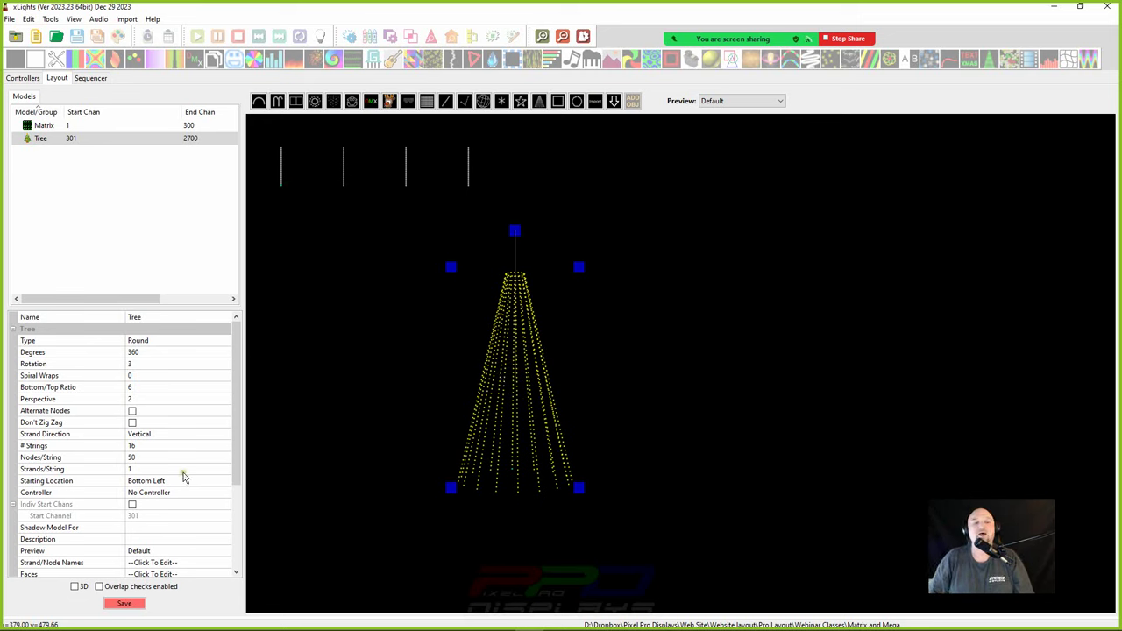
pyautogui.moveTo(449, 275); pyautogui.dragTo(445, 229)
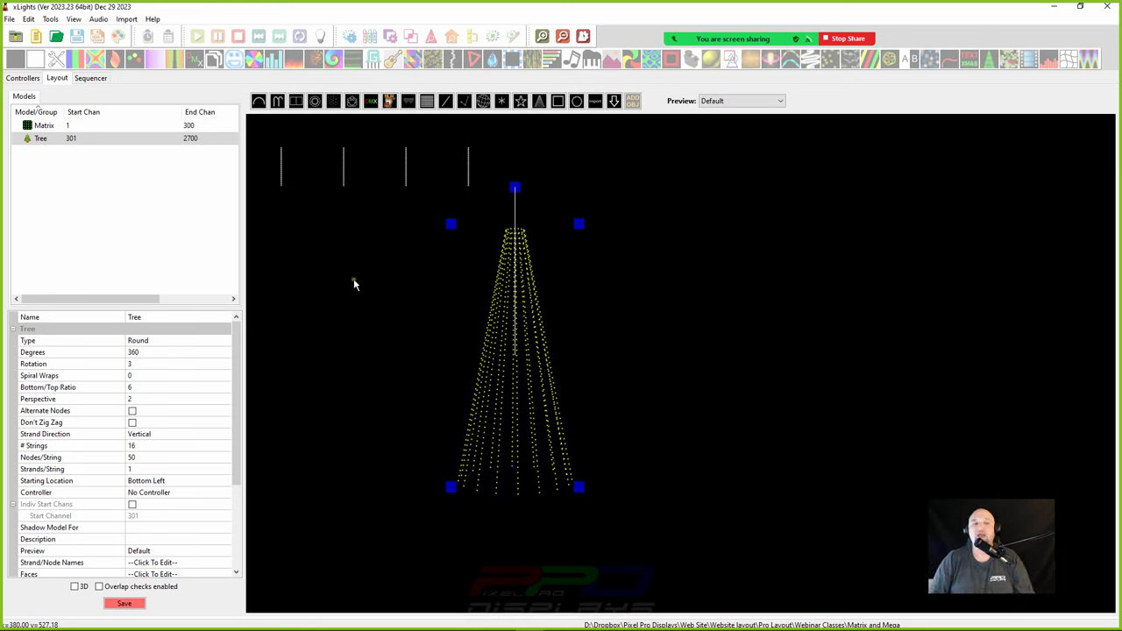
pyautogui.moveTo(516, 333); pyautogui.dragTo(540, 317)
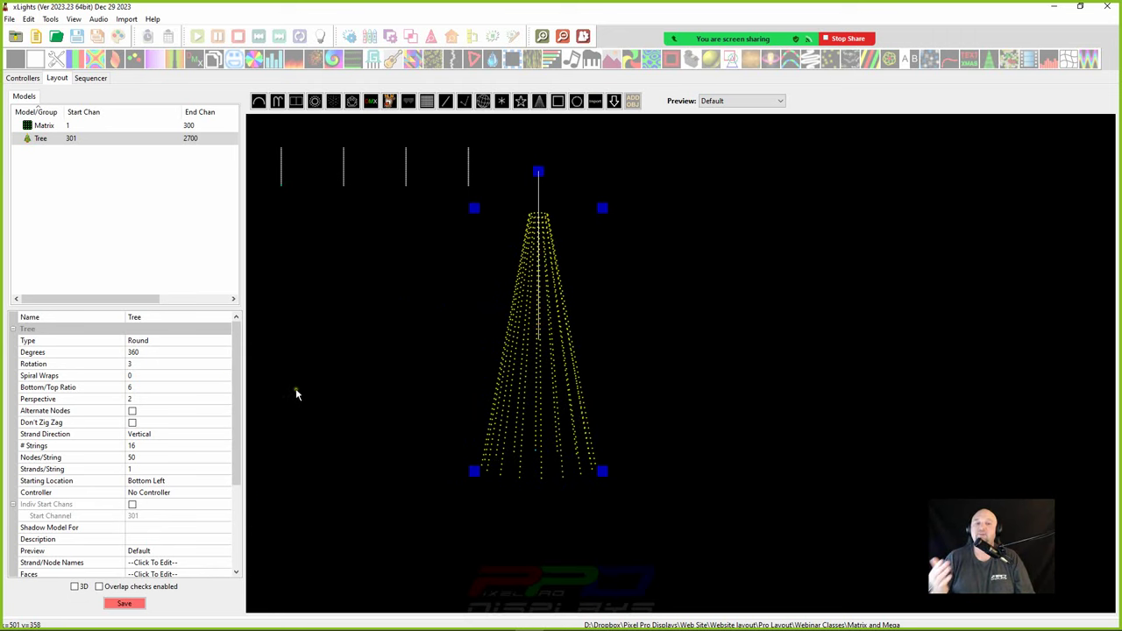
# - Inspect the round tree in the 3D preview and return to the 2D preview
pyautogui.click(75, 587)
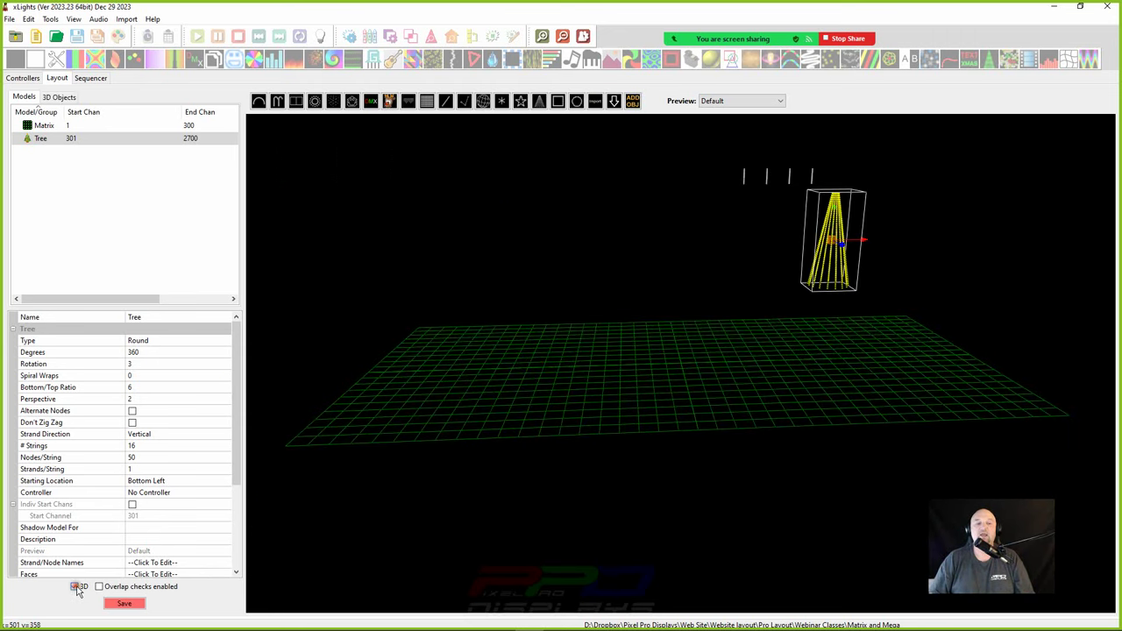
pyautogui.moveTo(699, 390); pyautogui.dragTo(677, 351)
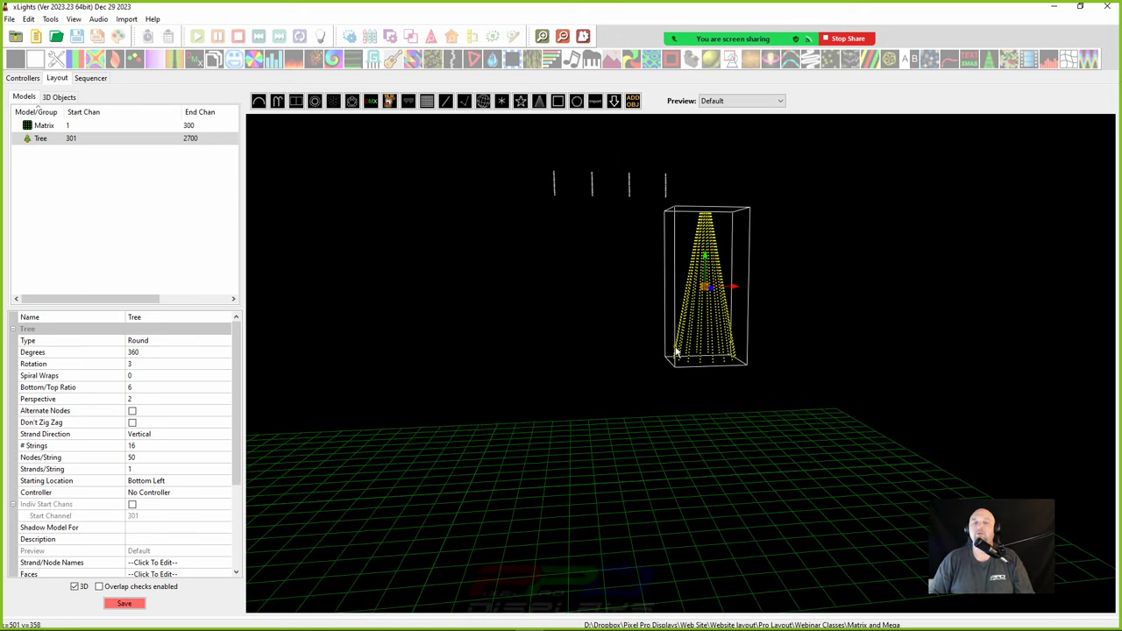
pyautogui.click(74, 587)
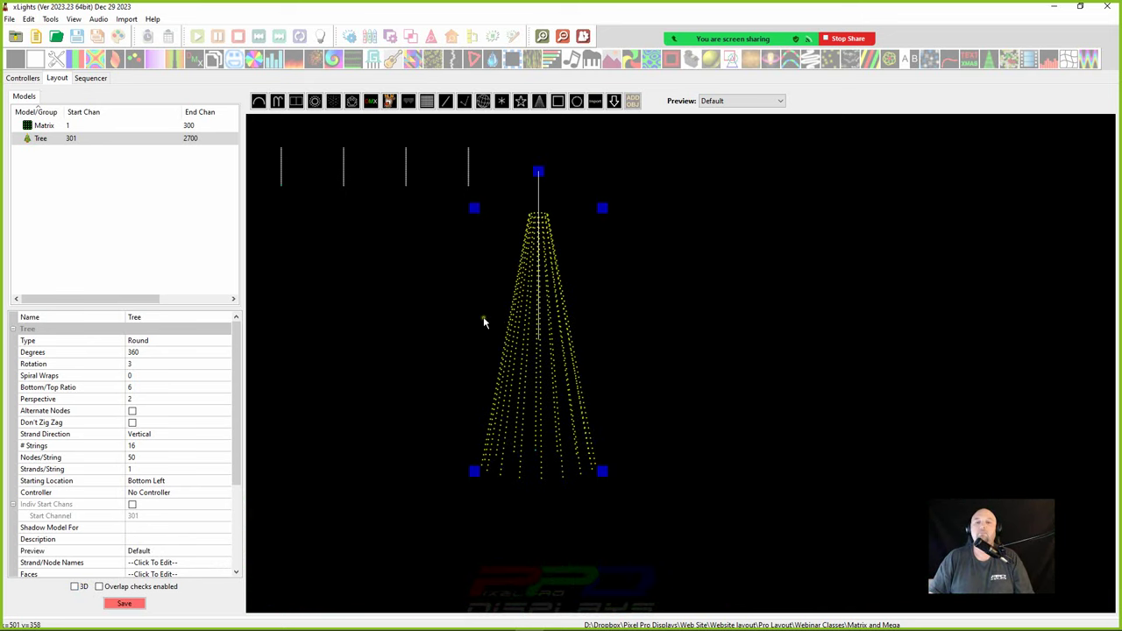
pyautogui.scroll(-3, 433, 357)
pyautogui.moveTo(433, 358); pyautogui.dragTo(589, 324)
pyautogui.scroll(2, 596, 348)
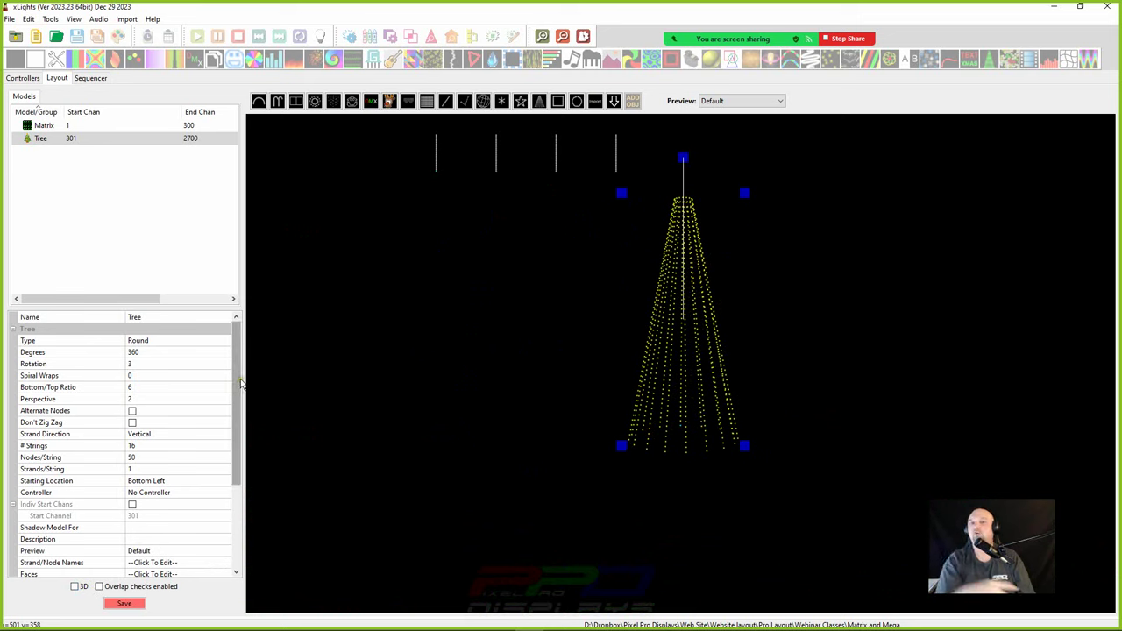
# - Set the round tree's Degrees to 260
pyautogui.click(146, 353)
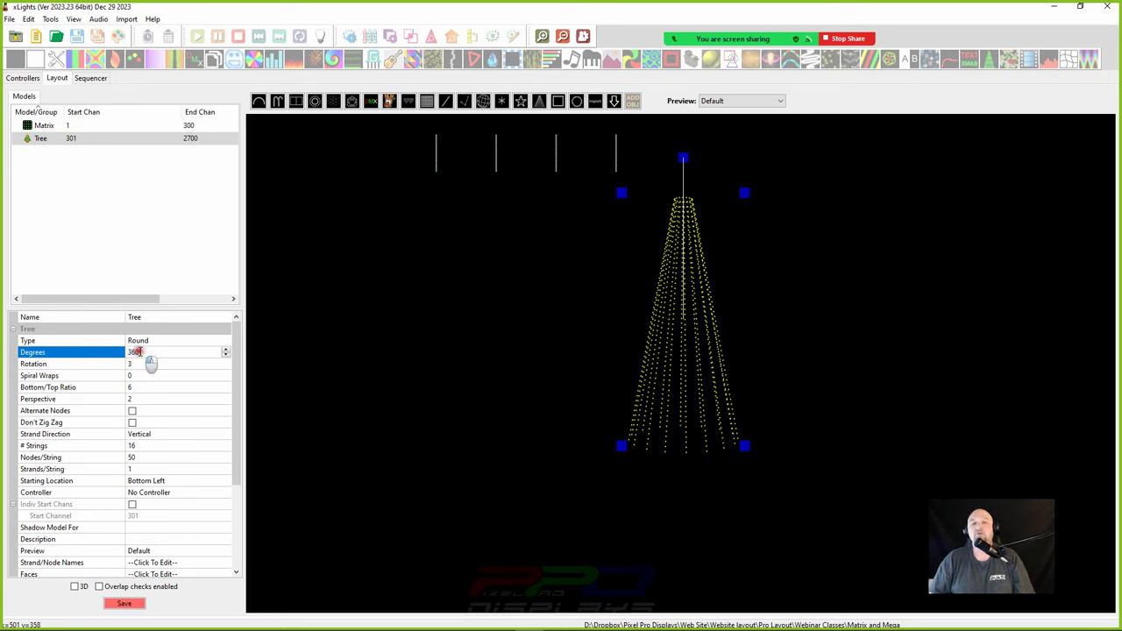
pyautogui.moveTo(132, 352)
pyautogui.mouseDown()
pyautogui.moveTo(162, 350)
pyautogui.moveTo(120, 354)
pyautogui.mouseUp()
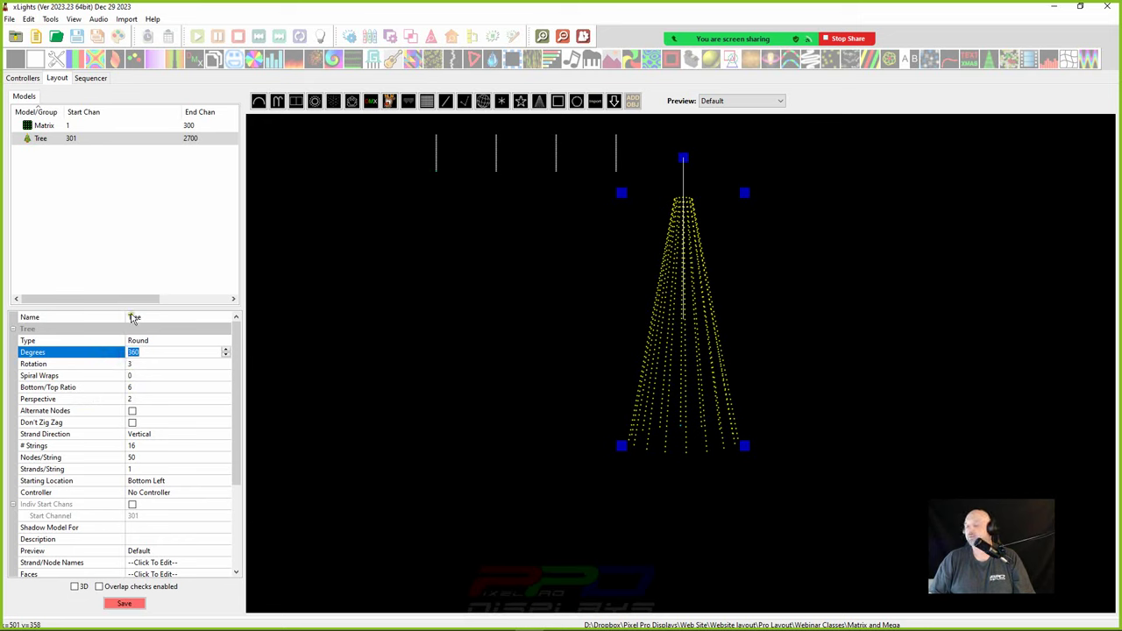
pyautogui.write('26')
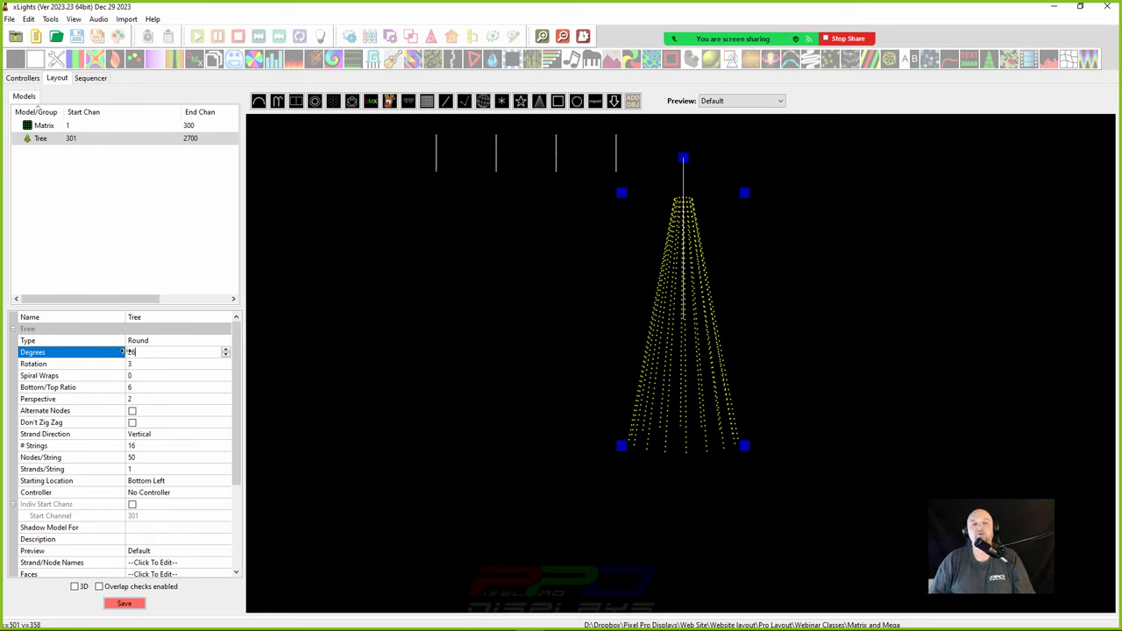
pyautogui.write('0')
pyautogui.press('Tab')
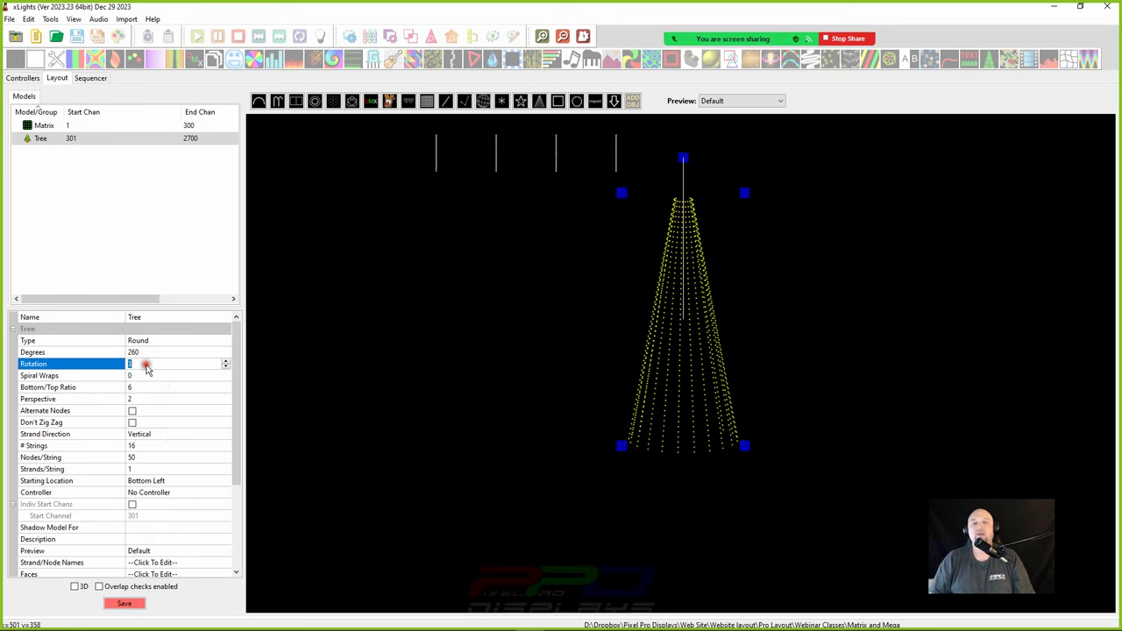
# - Switch the preview to 3D, deactivate the Gridlines object, and return to the list of models
pyautogui.click(75, 587)
pyautogui.moveTo(594, 395); pyautogui.dragTo(599, 357)
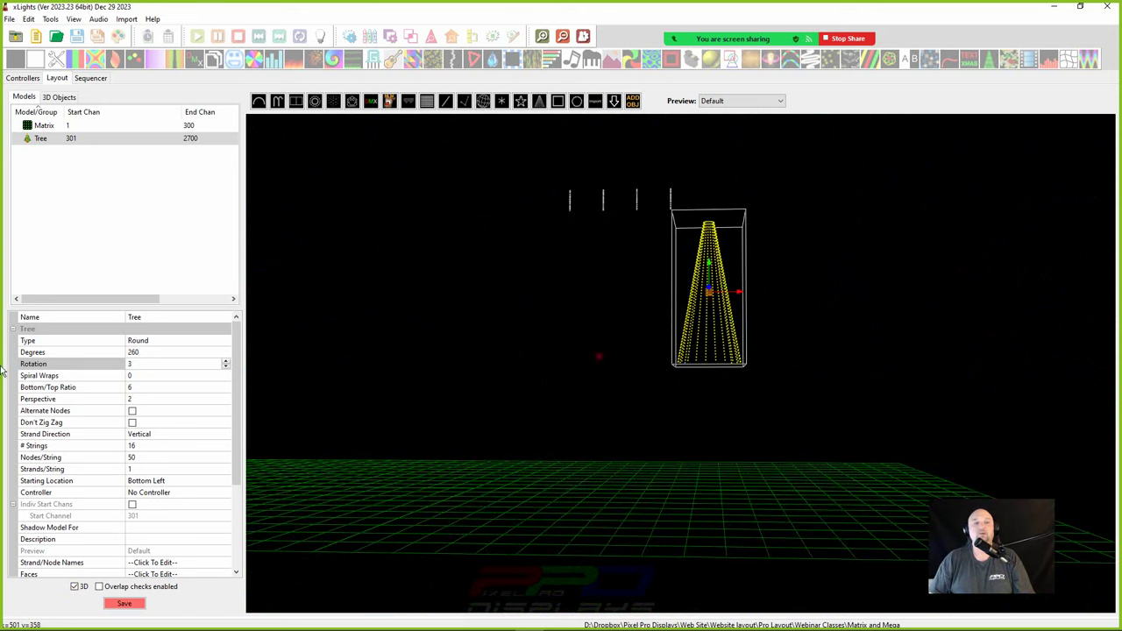
pyautogui.click(58, 96)
pyautogui.click(43, 127)
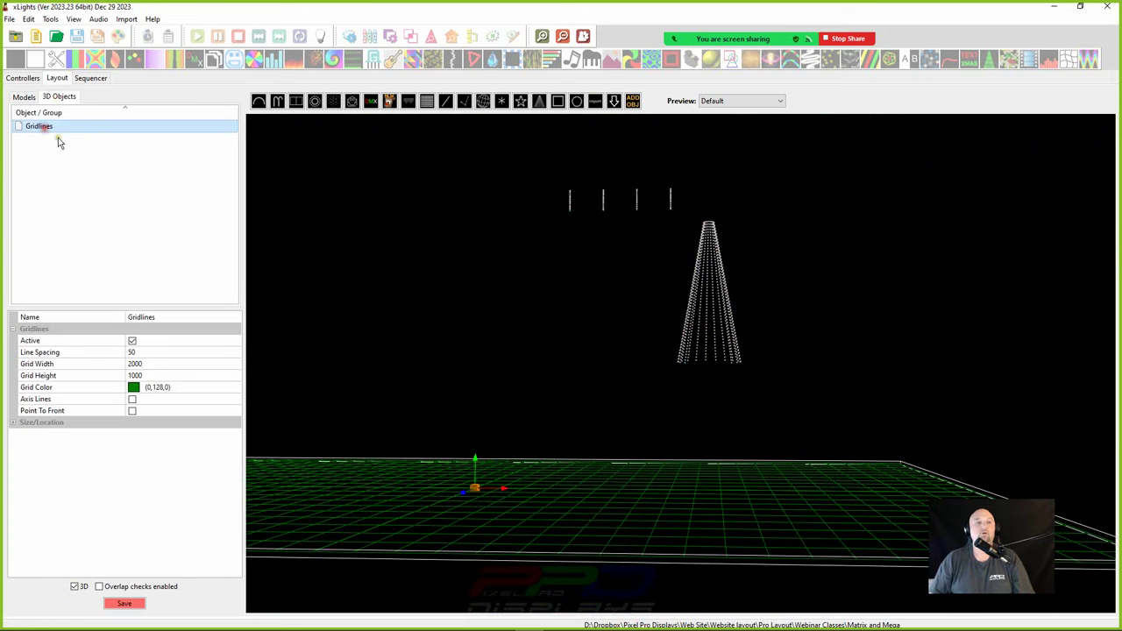
pyautogui.click(131, 340)
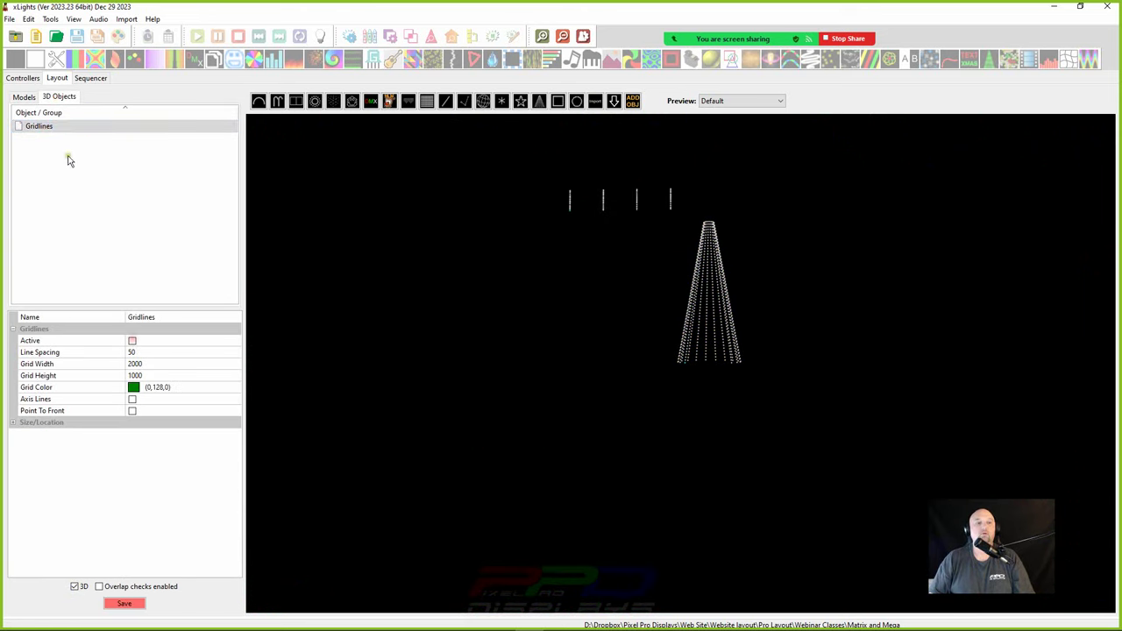
pyautogui.click(24, 96)
# - Select the tree in the 3D preview and set its Degrees to 180
pyautogui.moveTo(612, 362); pyautogui.dragTo(838, 467)
pyautogui.moveTo(621, 443); pyautogui.dragTo(468, 486)
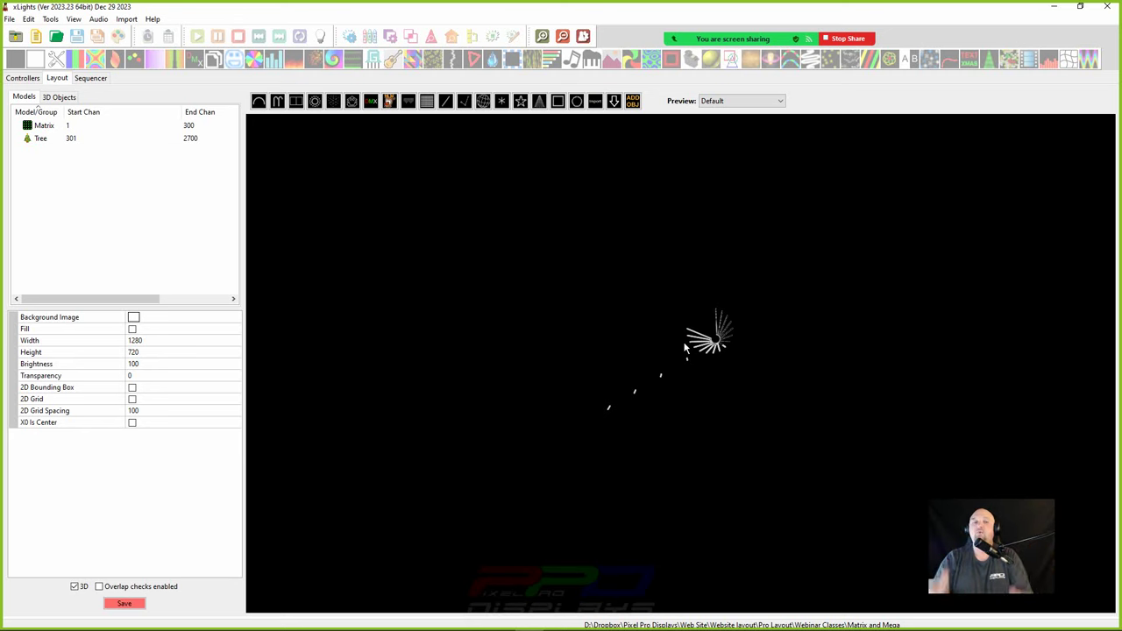
pyautogui.click(719, 344)
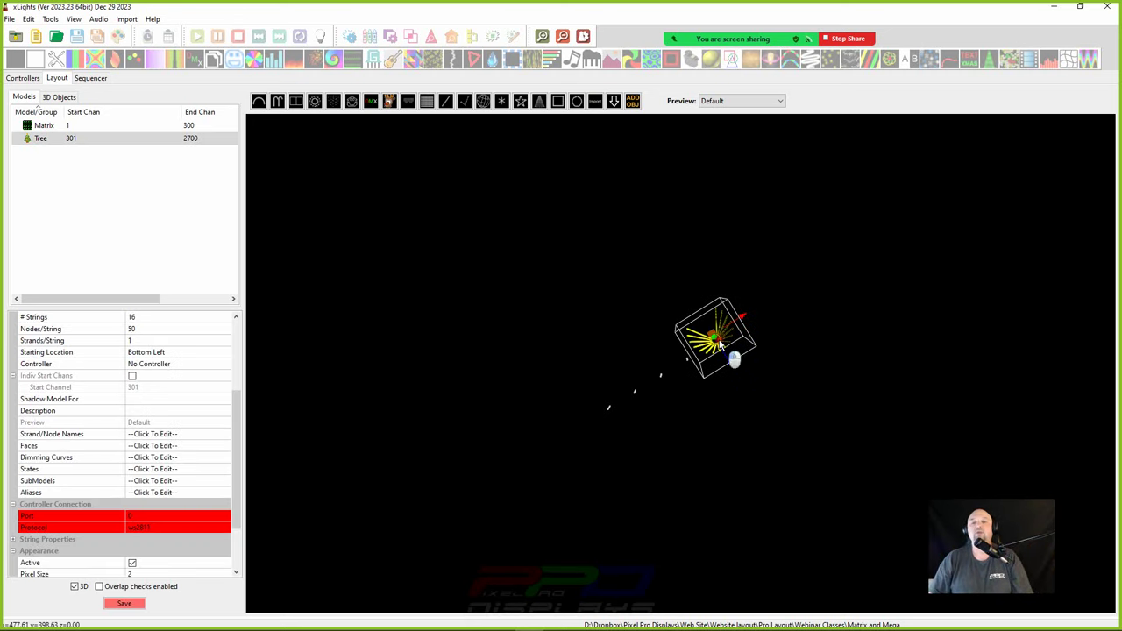
pyautogui.scroll(5, 140, 355)
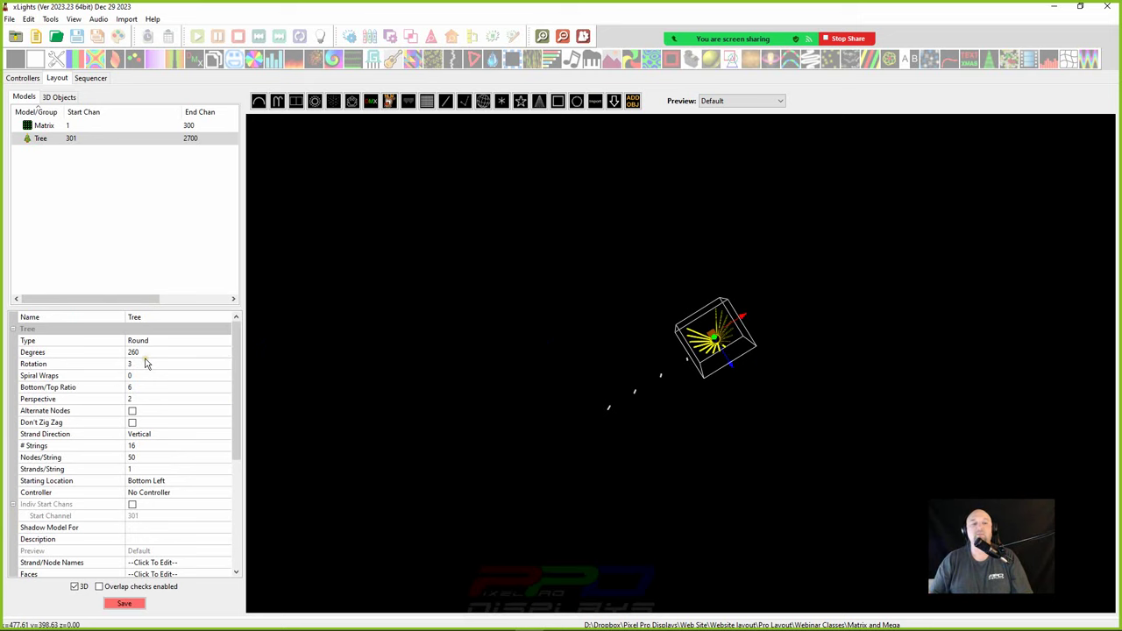
pyautogui.click(141, 353)
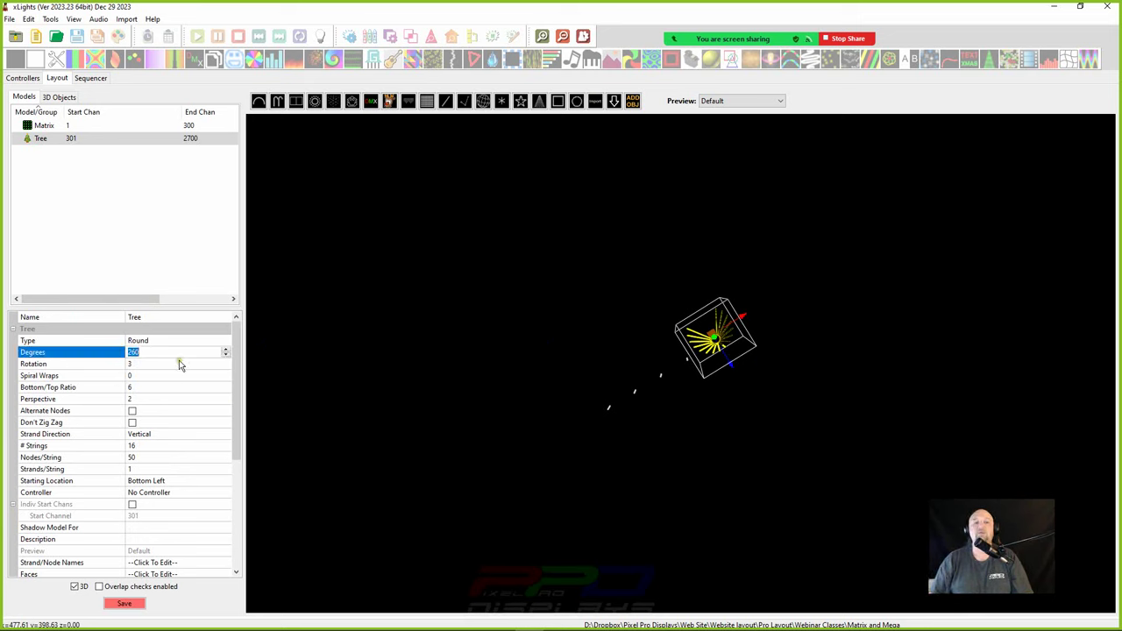
pyautogui.write('180')
pyautogui.moveTo(656, 420)
pyautogui.mouseDown()
pyautogui.moveTo(617, 391)
pyautogui.moveTo(592, 411)
pyautogui.moveTo(664, 403)
pyautogui.moveTo(656, 430)
pyautogui.moveTo(651, 321)
pyautogui.moveTo(581, 373)
pyautogui.moveTo(520, 347)
pyautogui.moveTo(486, 312)
pyautogui.mouseUp()
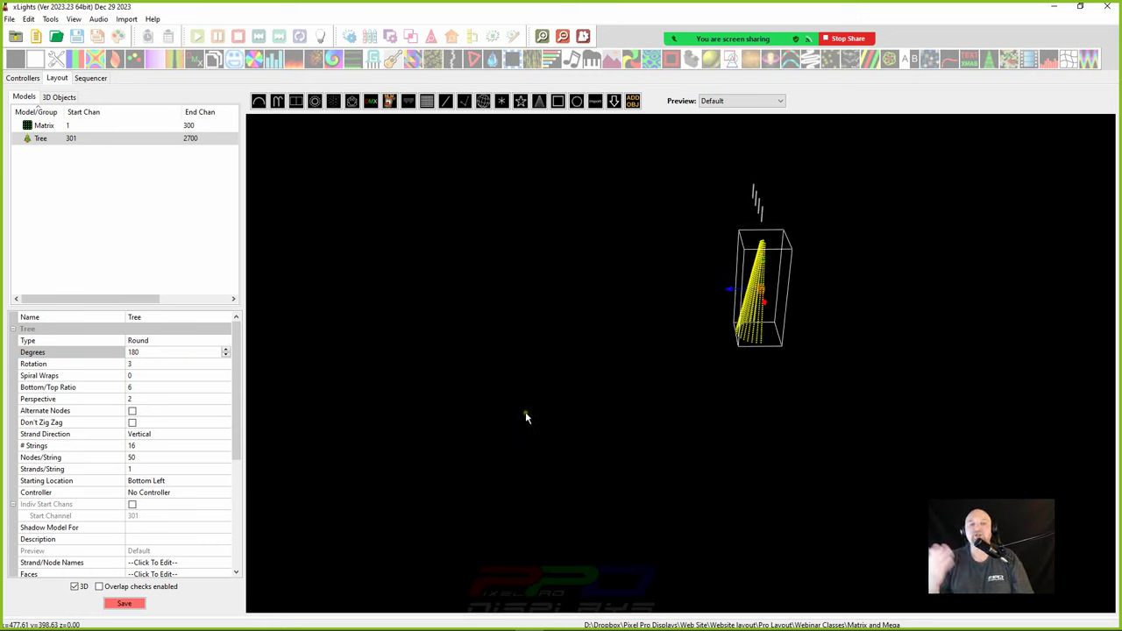
pyautogui.moveTo(526, 419); pyautogui.dragTo(619, 408)
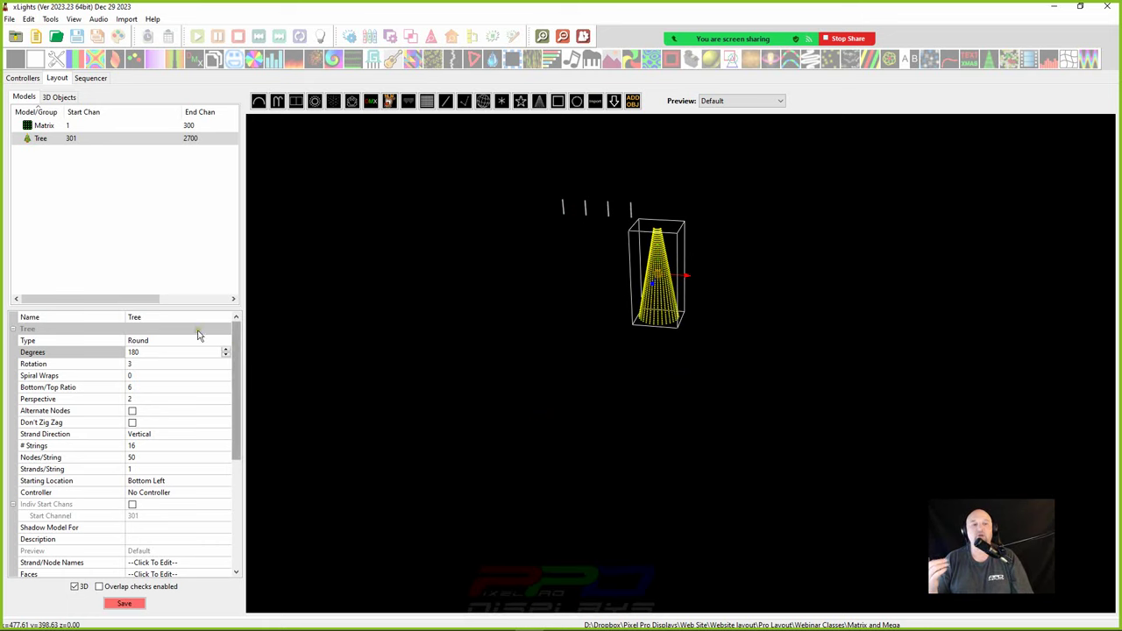
# - Set the tree's Type to Flat, inspect its shape in 3D, and return the preview to 2D
pyautogui.click(165, 343)
pyautogui.click(171, 342)
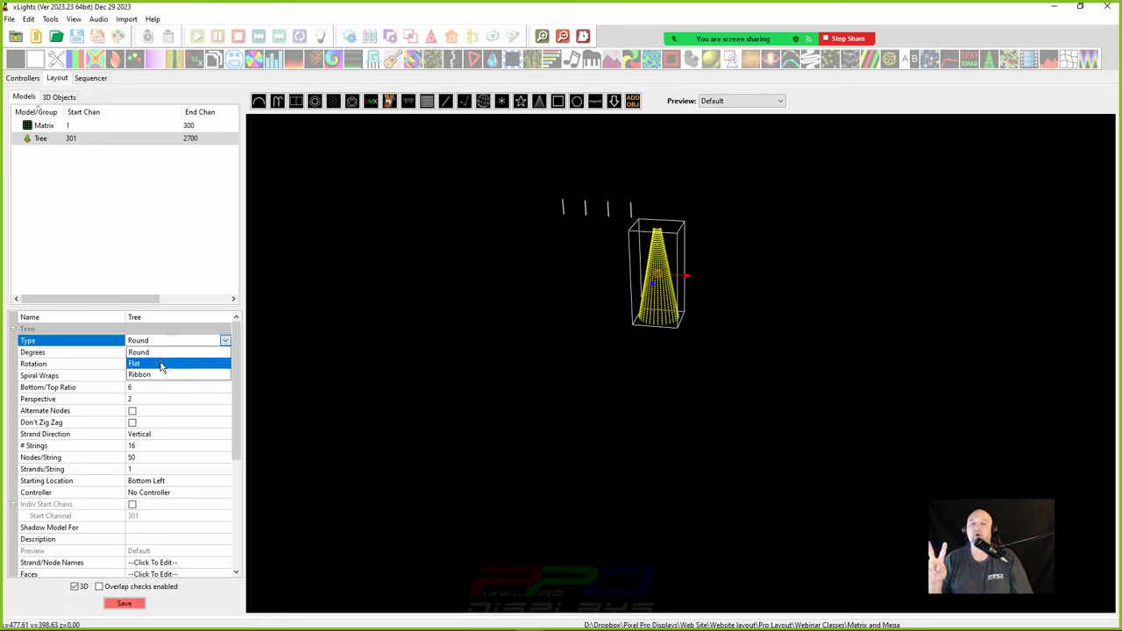
pyautogui.click(161, 365)
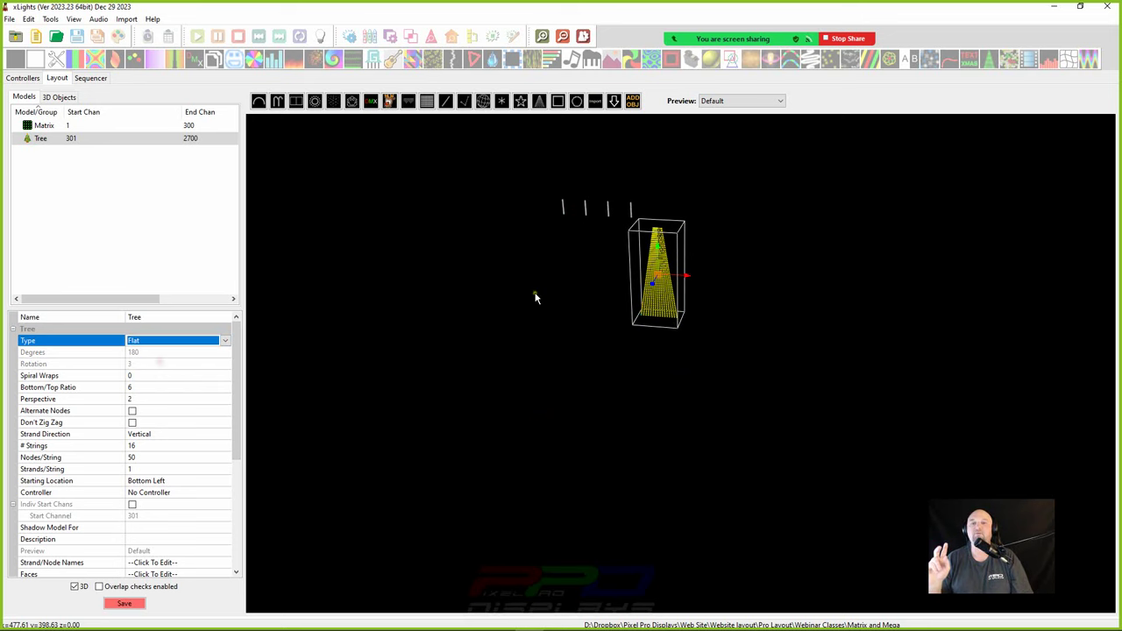
pyautogui.scroll(1, 623, 307)
pyautogui.scroll(2, 625, 308)
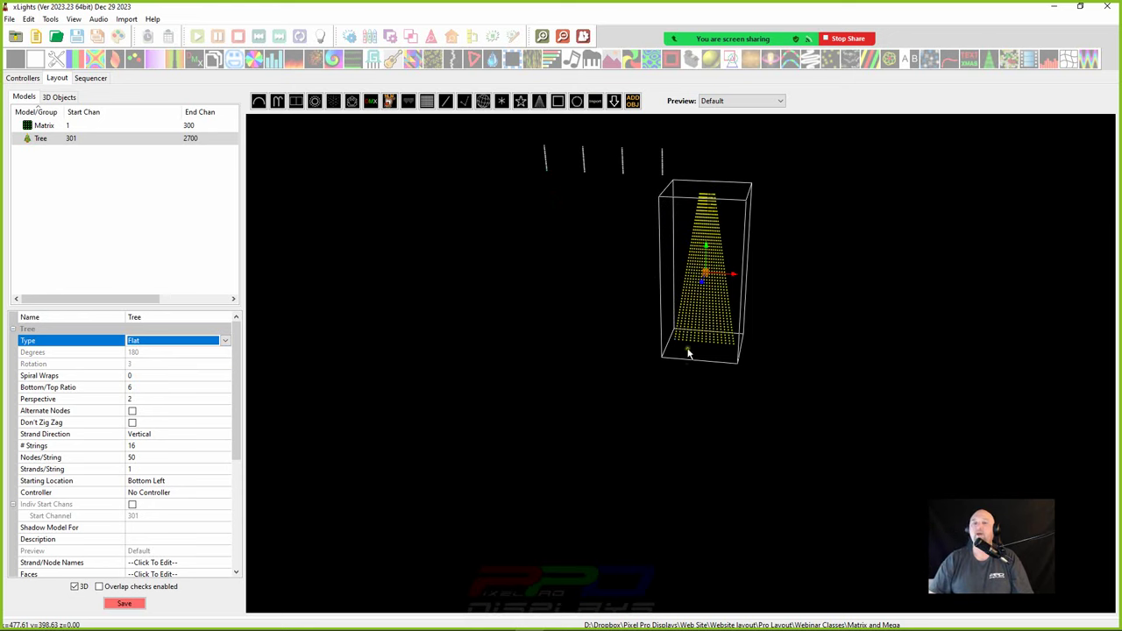
pyautogui.moveTo(686, 350); pyautogui.dragTo(625, 391)
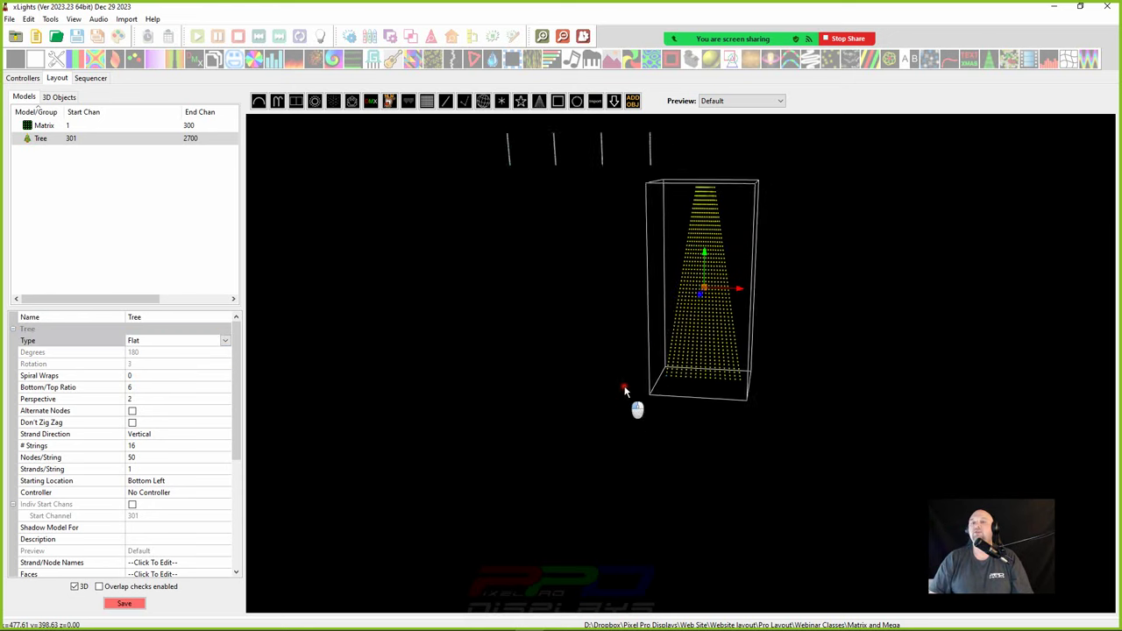
pyautogui.click(70, 585)
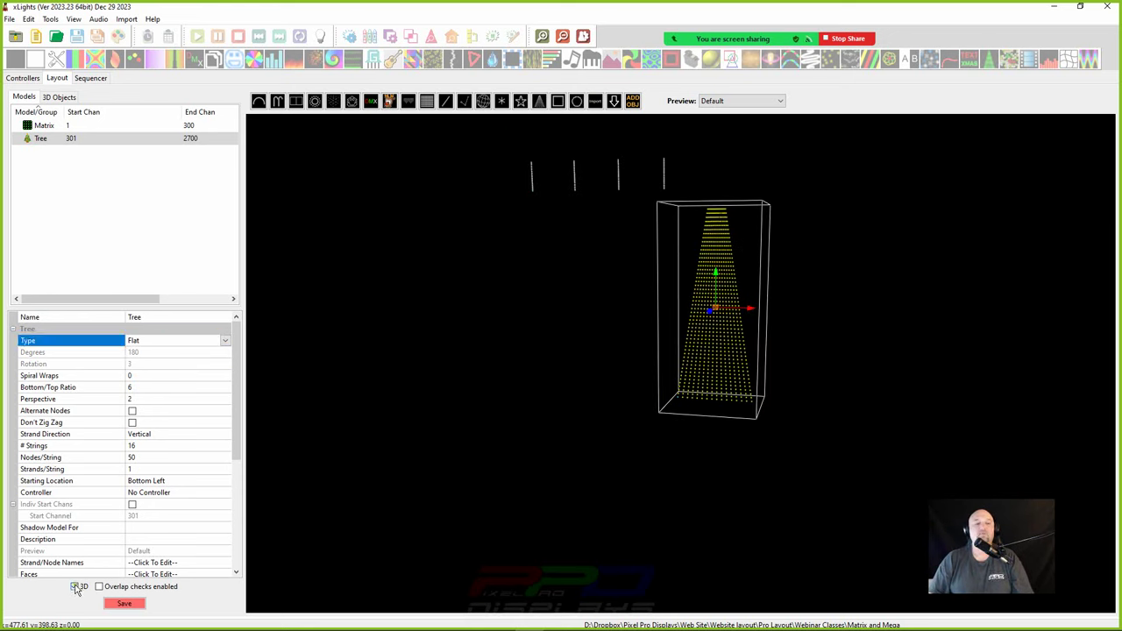
pyautogui.click(74, 585)
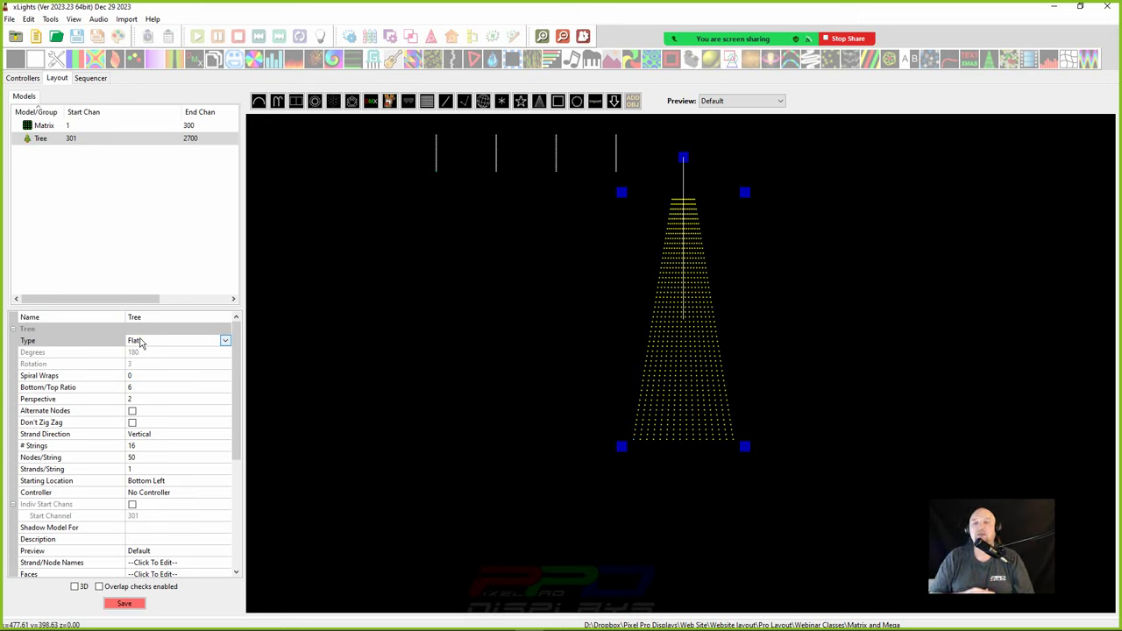
# - Set the tree's Type to Ribbon and examine its strands closely from the curved top to the base
pyautogui.click(140, 343)
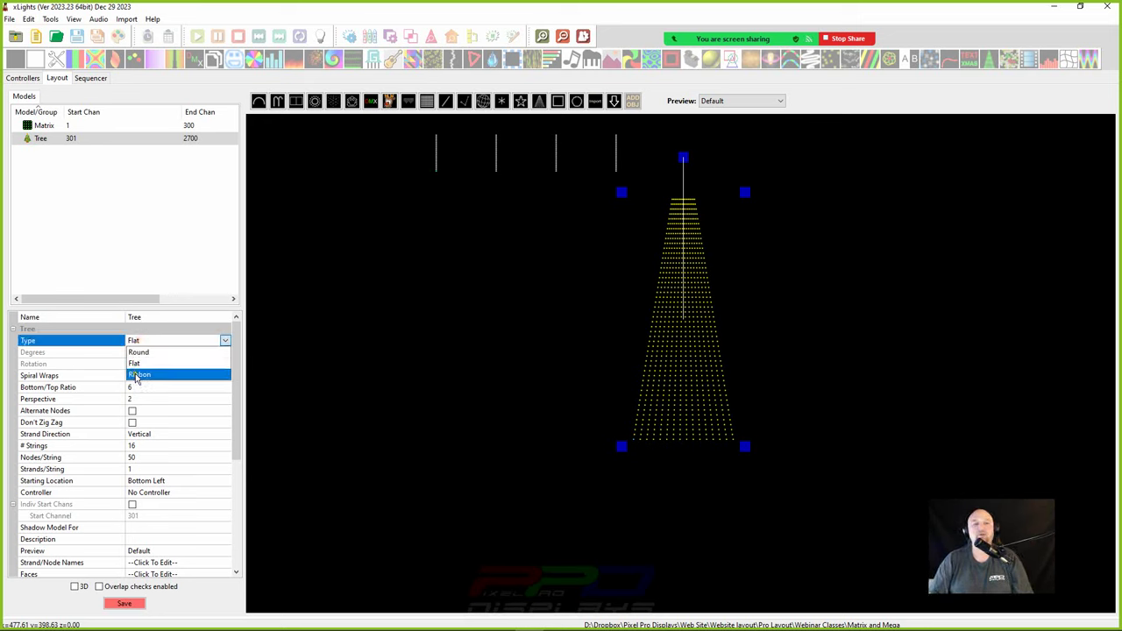
pyautogui.click(135, 375)
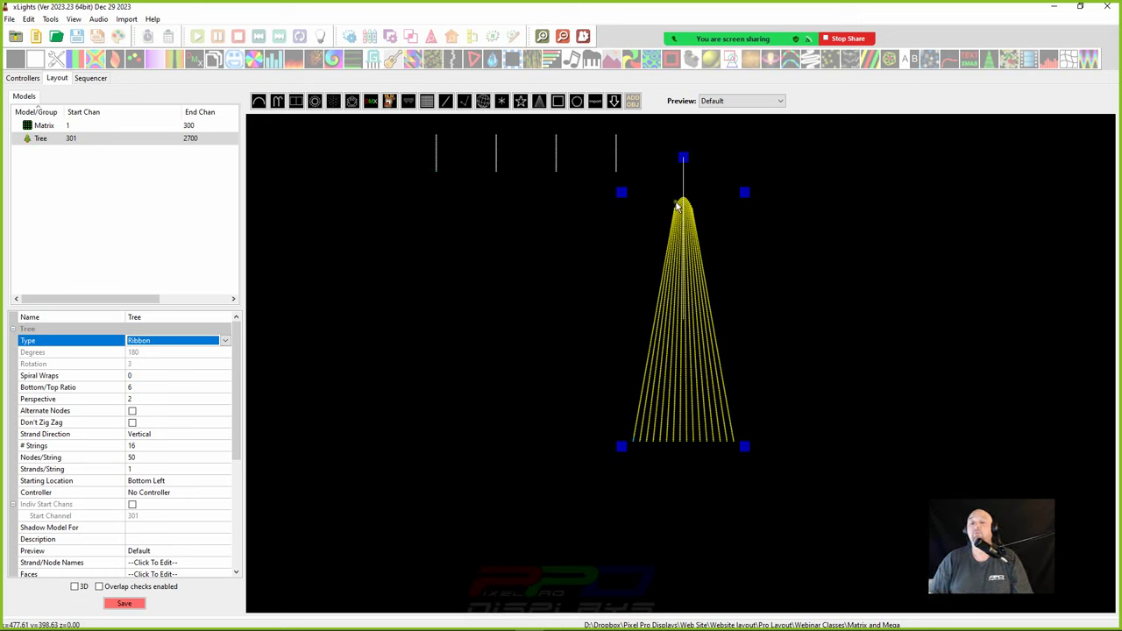
pyautogui.scroll(4, 673, 218)
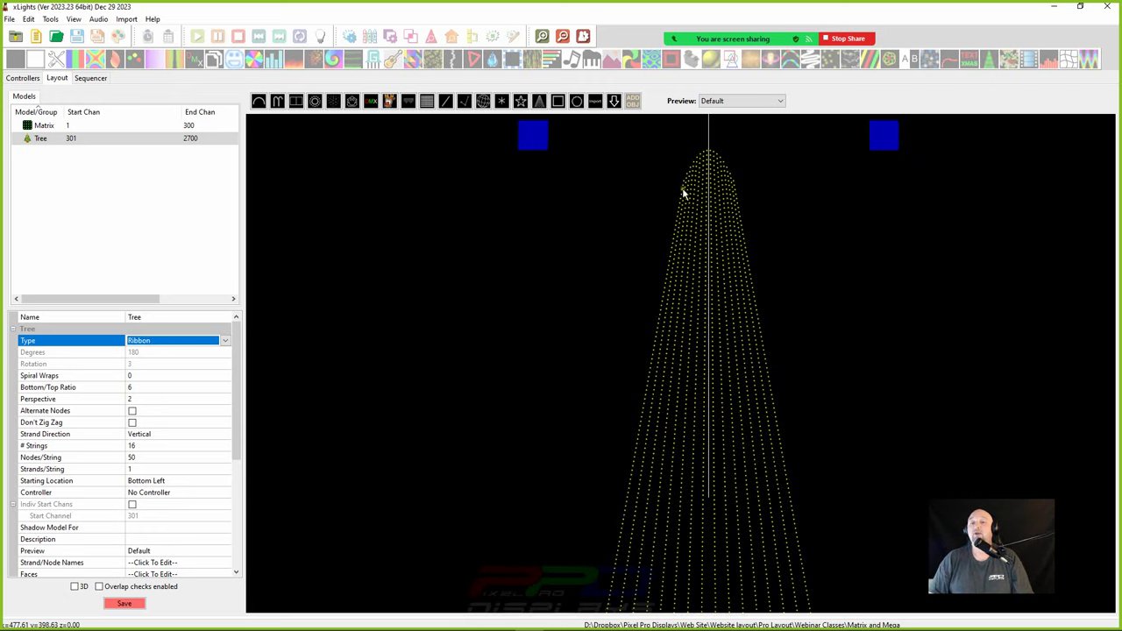
pyautogui.scroll(5, 666, 281)
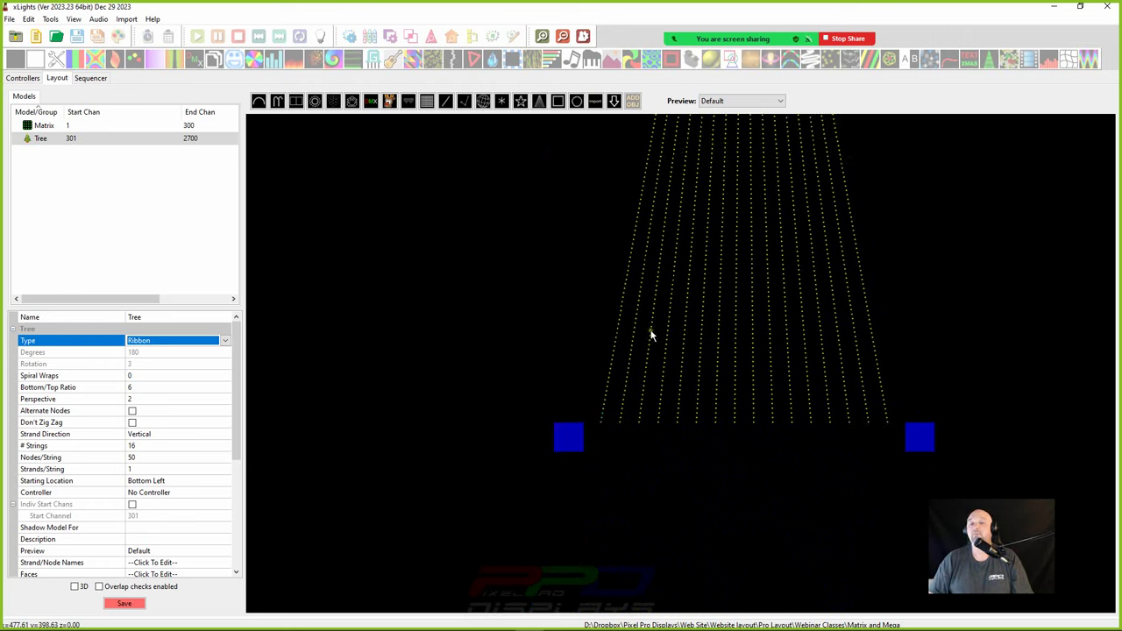
pyautogui.scroll(3, 614, 358)
pyautogui.scroll(-4, 613, 358)
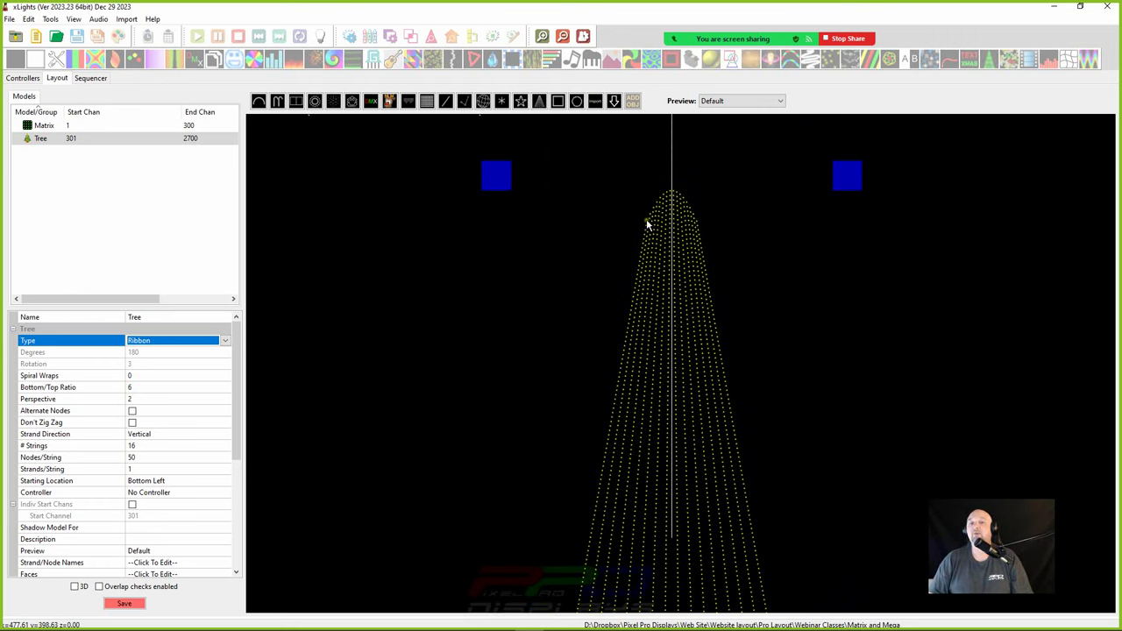
pyautogui.scroll(-3, 649, 340)
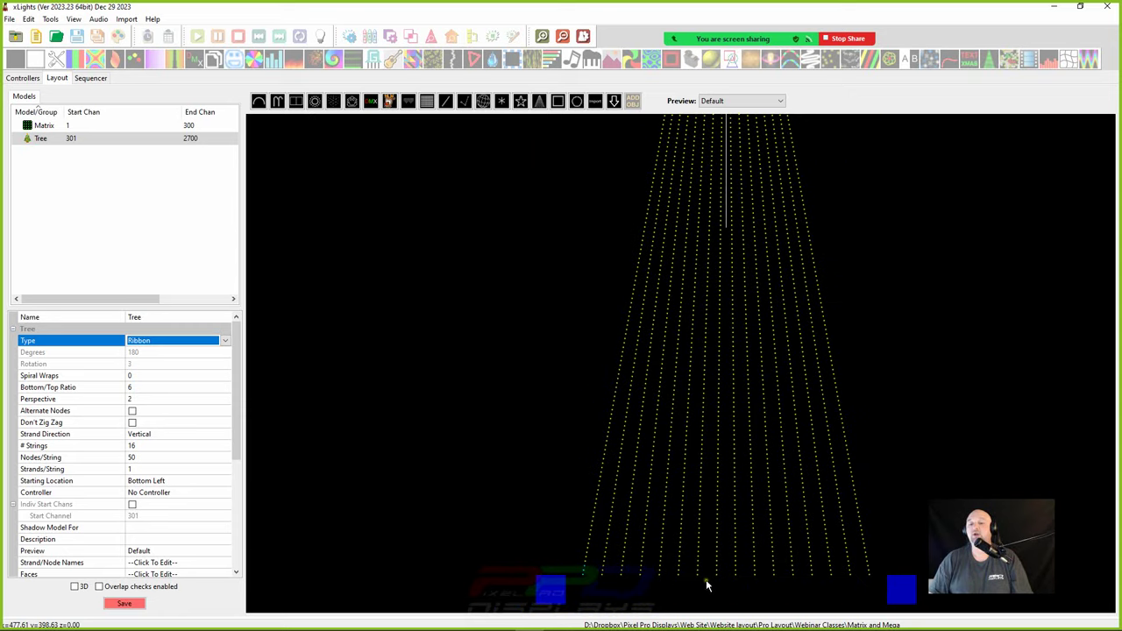
# - Inspect the Ribbon tree from base to top and set its Type back to Round
pyautogui.scroll(3, 739, 318)
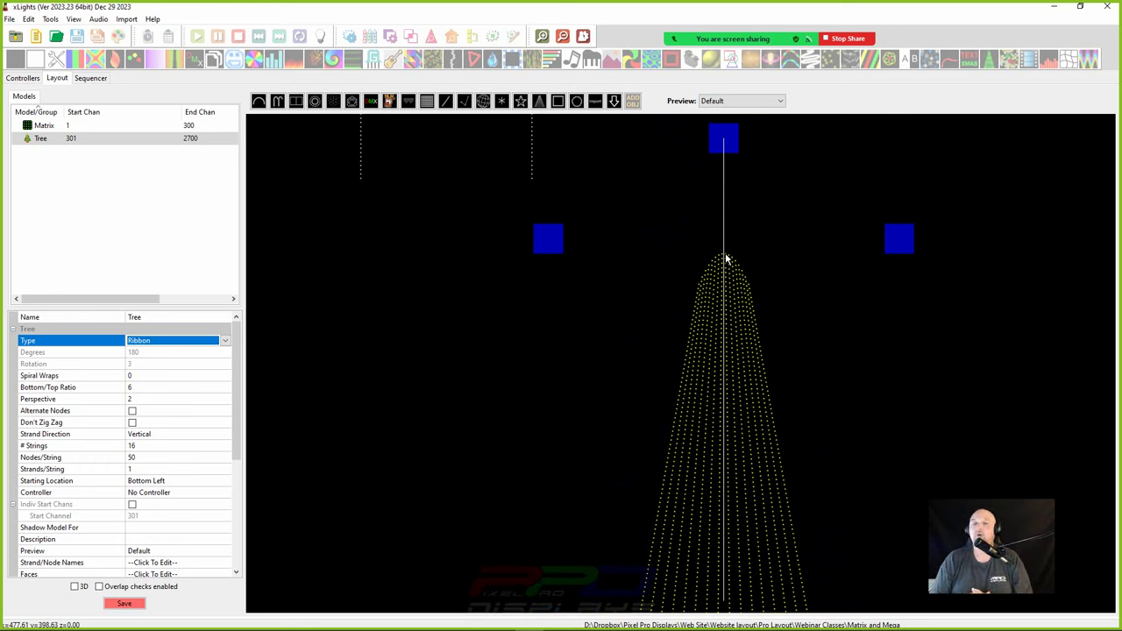
pyautogui.scroll(-3, 831, 422)
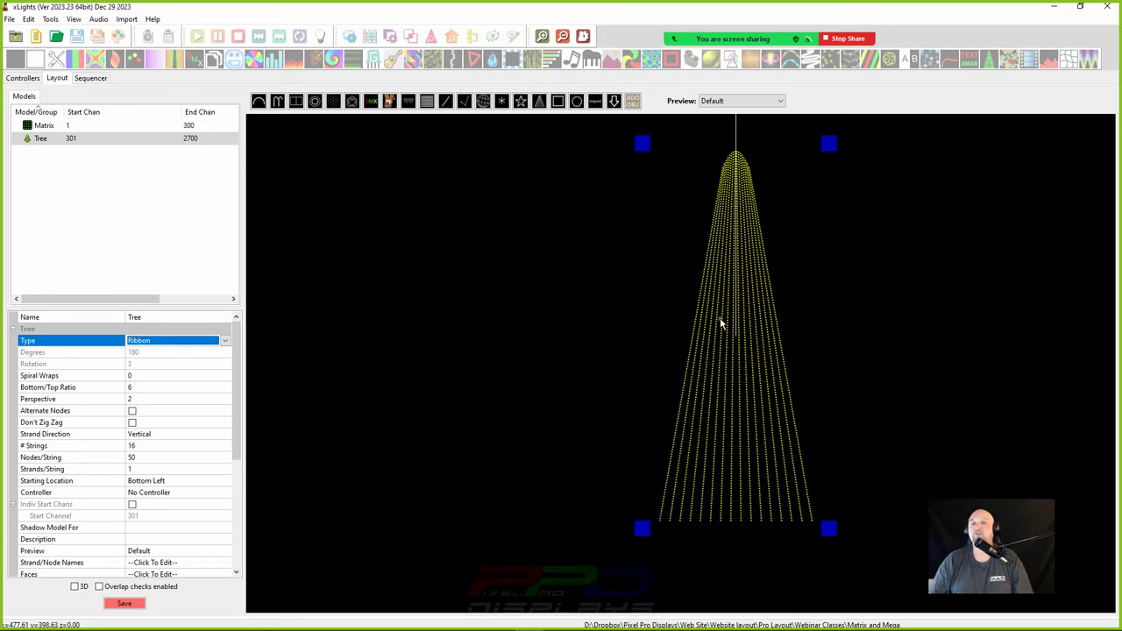
pyautogui.click(225, 344)
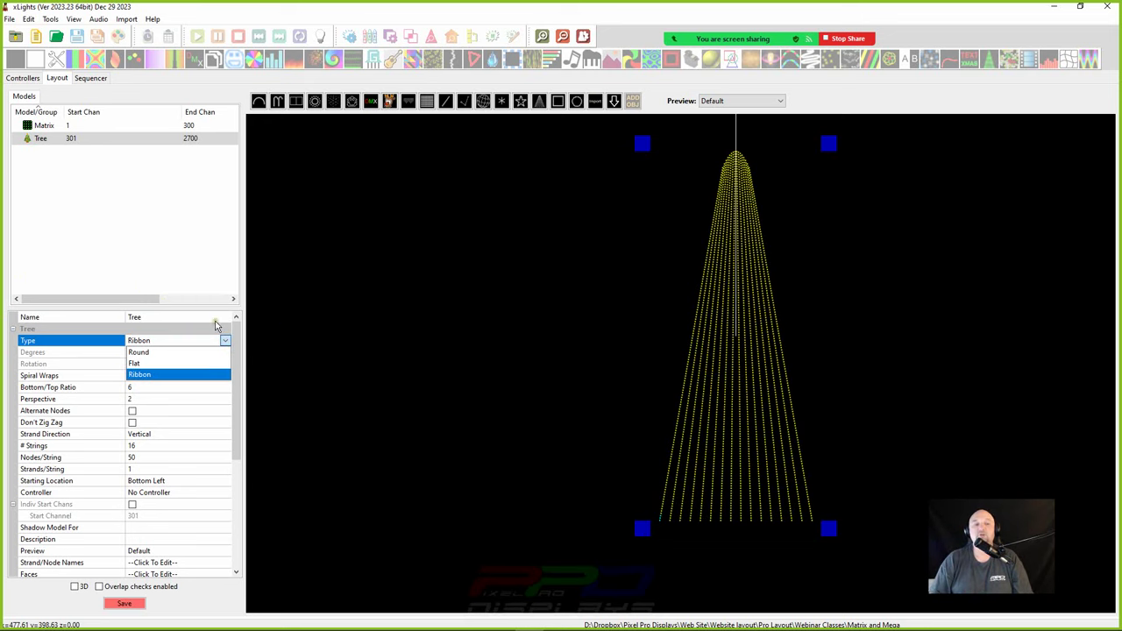
pyautogui.click(140, 352)
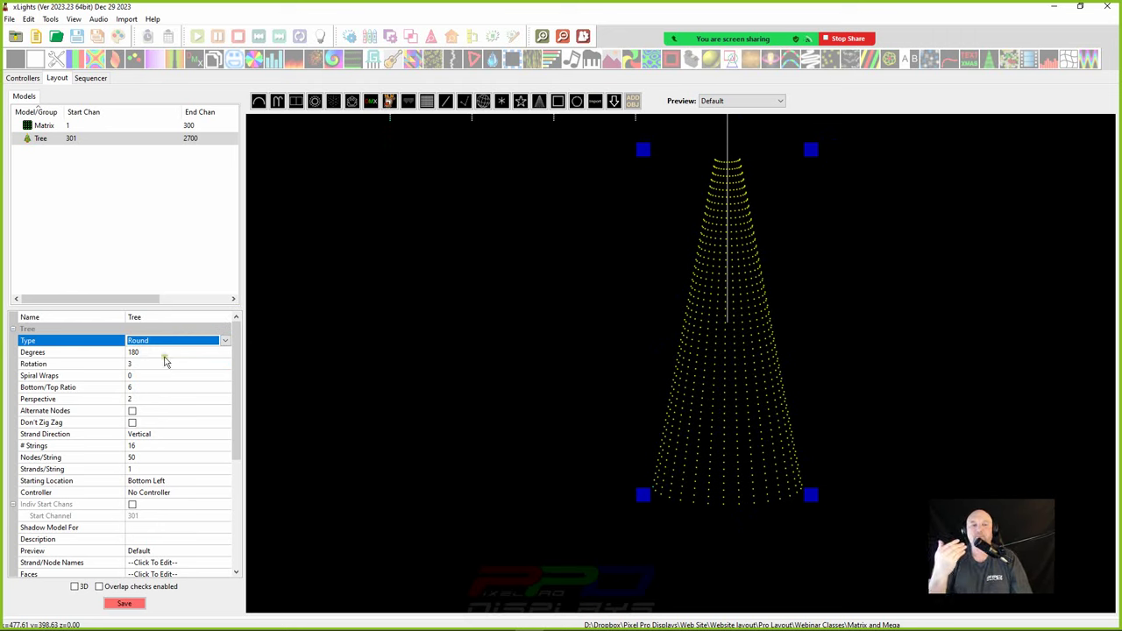
pyautogui.click(175, 436)
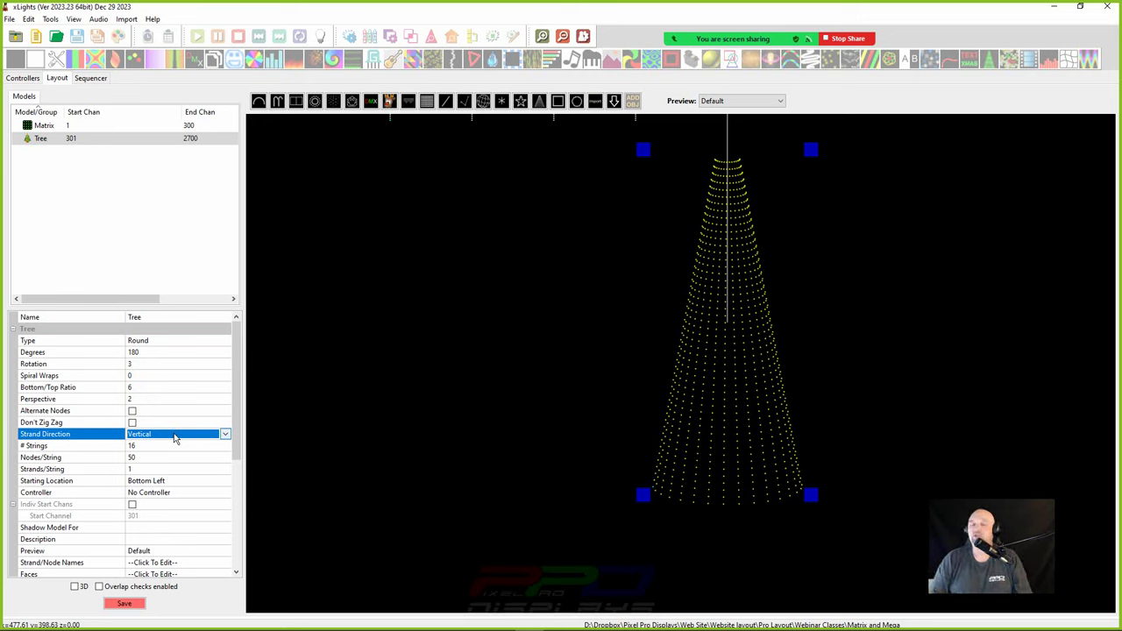
pyautogui.click(142, 448)
pyautogui.click(149, 447)
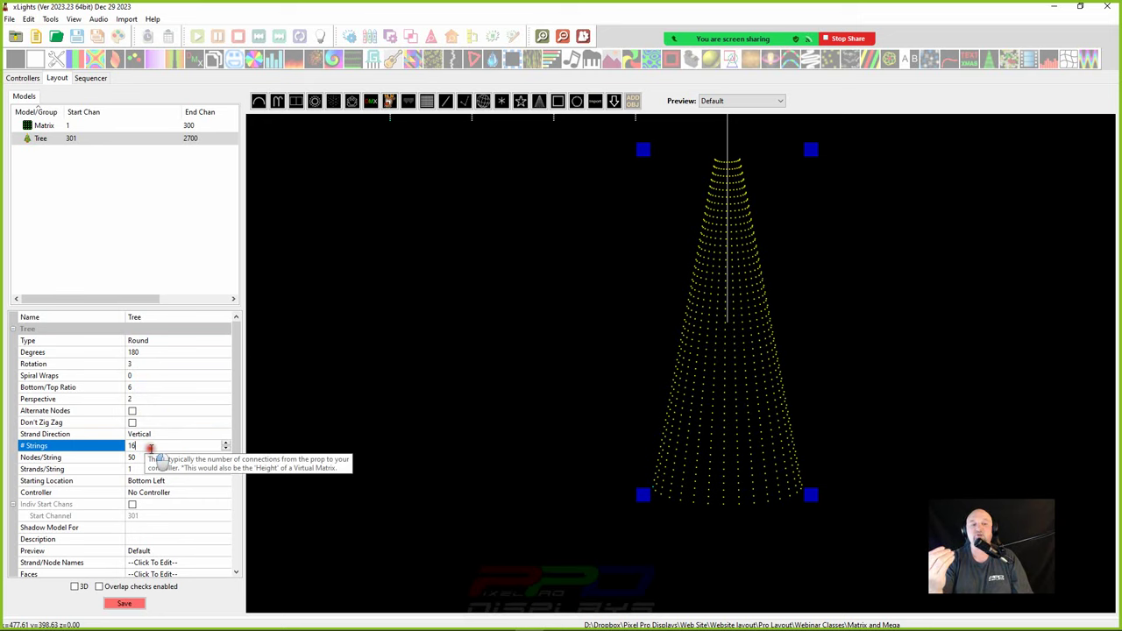
pyautogui.doubleClick(146, 447)
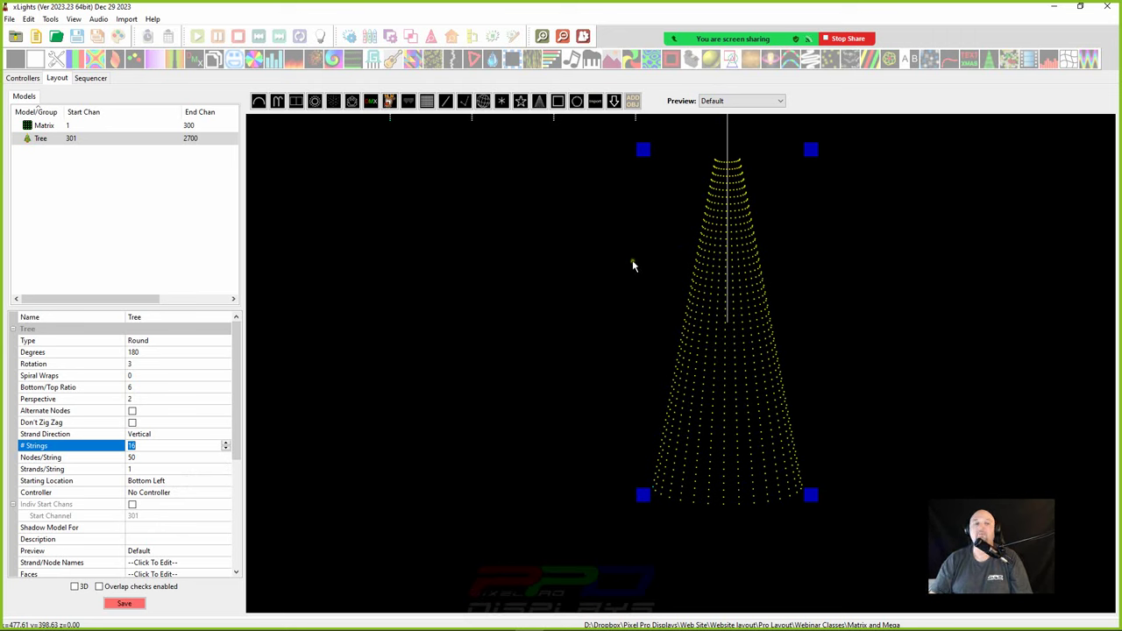
# - Set the tree's Starting Location to Top Left and deselect the tree
pyautogui.click(155, 480)
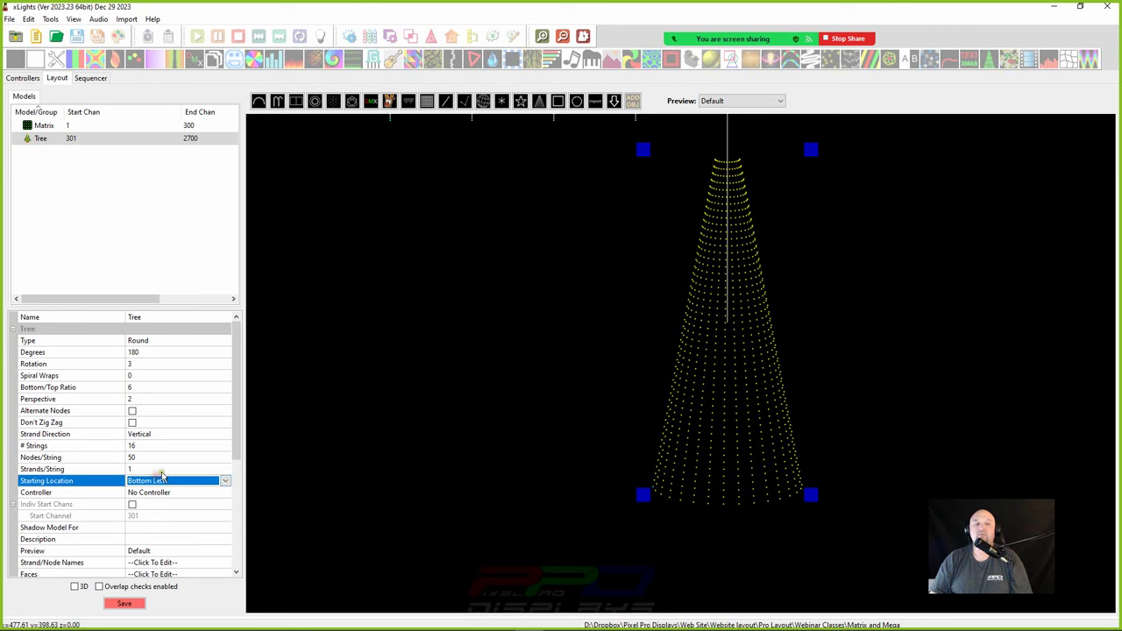
pyautogui.click(225, 481)
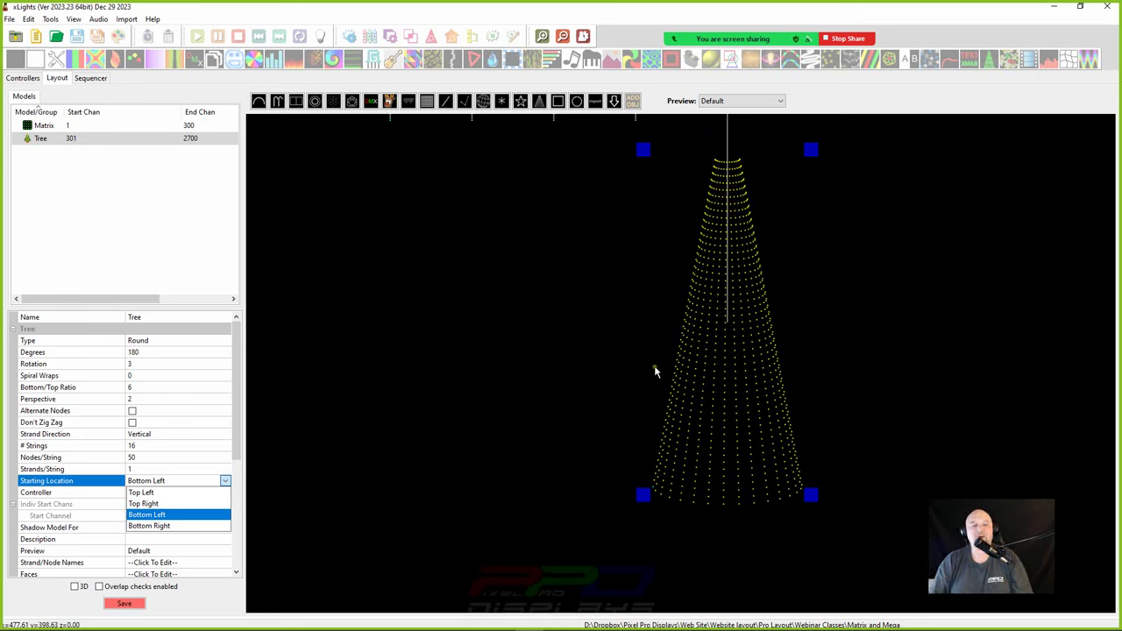
pyautogui.click(141, 493)
pyautogui.click(145, 482)
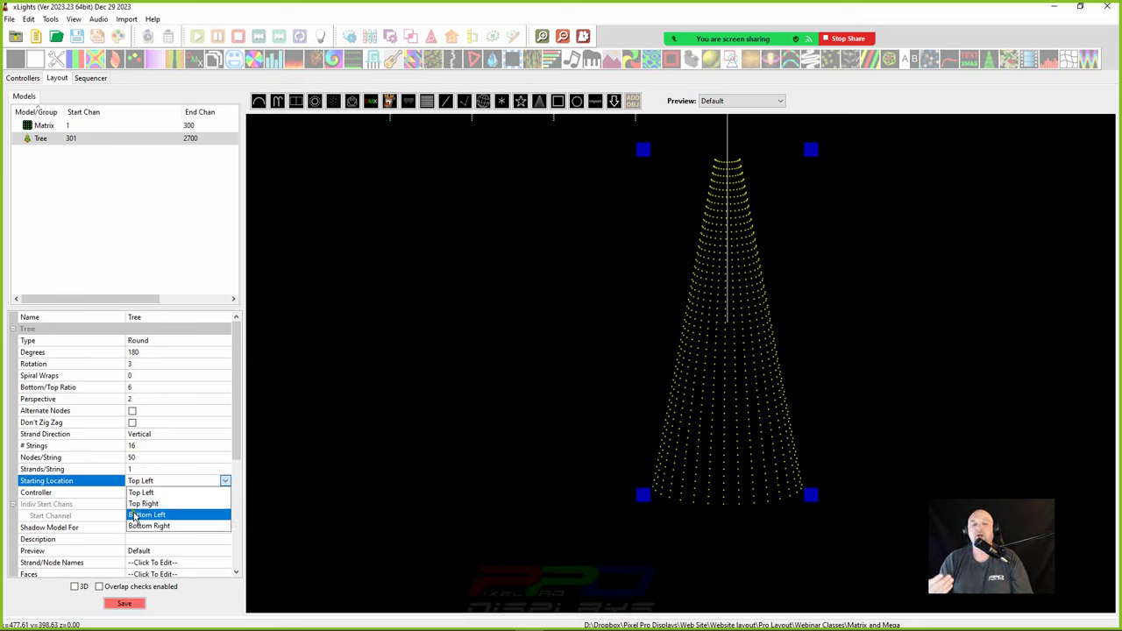
pyautogui.click(559, 426)
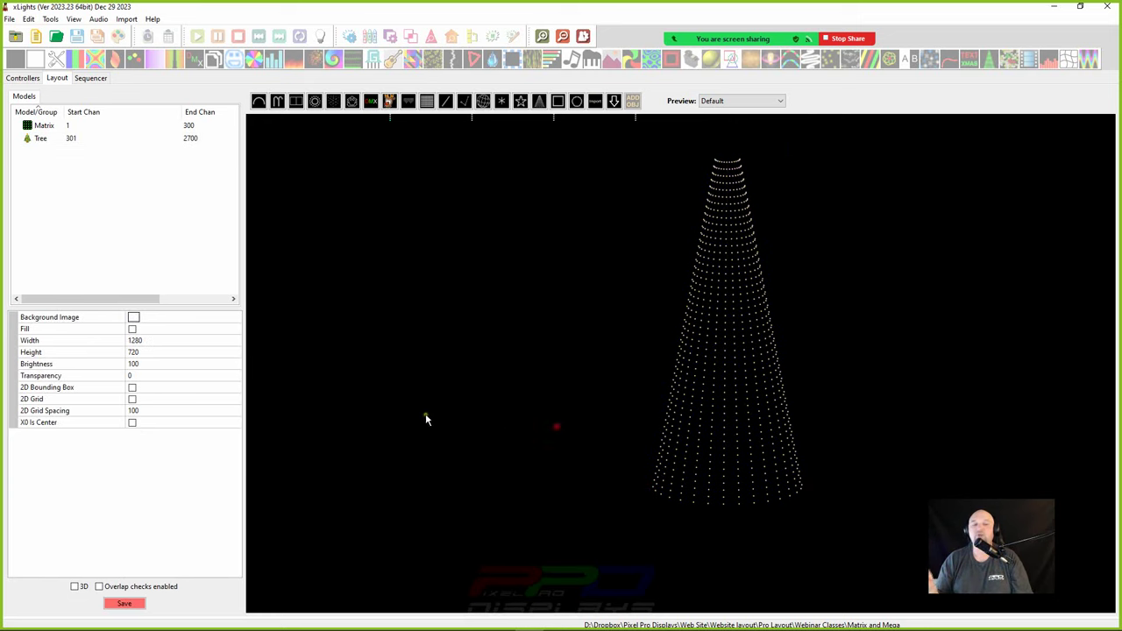
# - Open the tree's Wiring View, enlarge its window to examine where the strings start, and close it
pyautogui.click(795, 334)
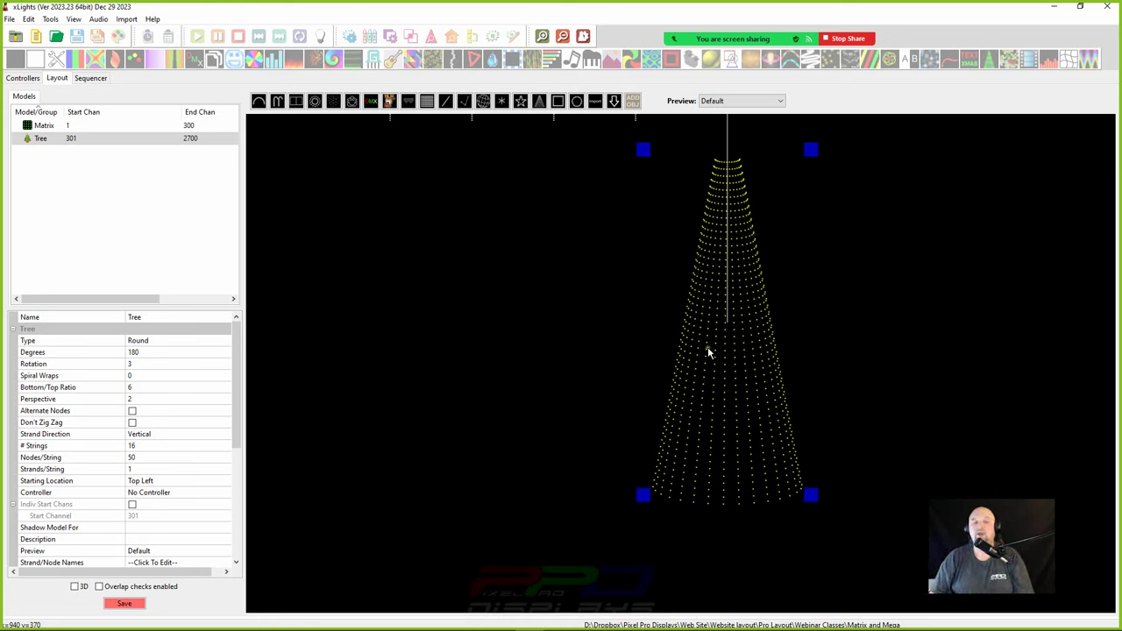
pyautogui.scroll(-1, 686, 363)
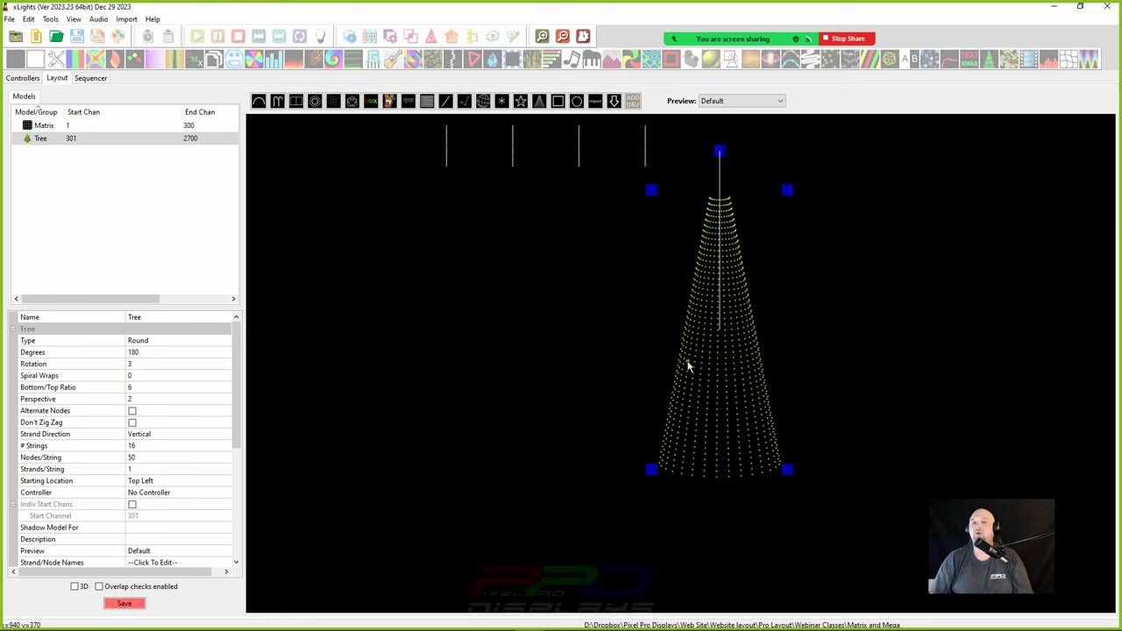
pyautogui.rightClick(701, 380)
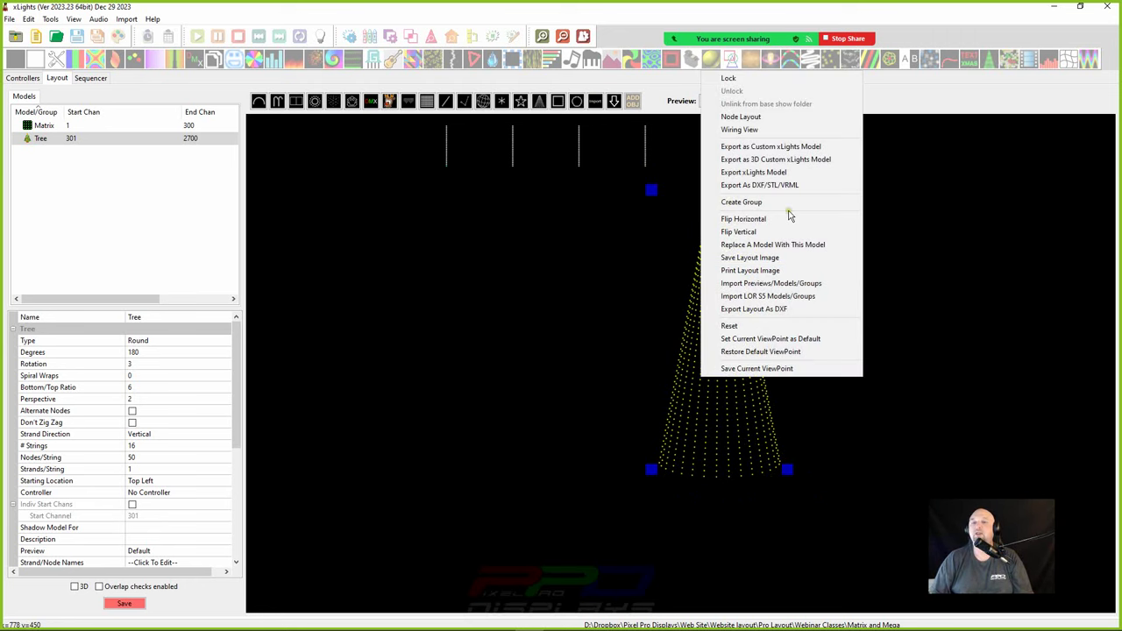
pyautogui.click(741, 130)
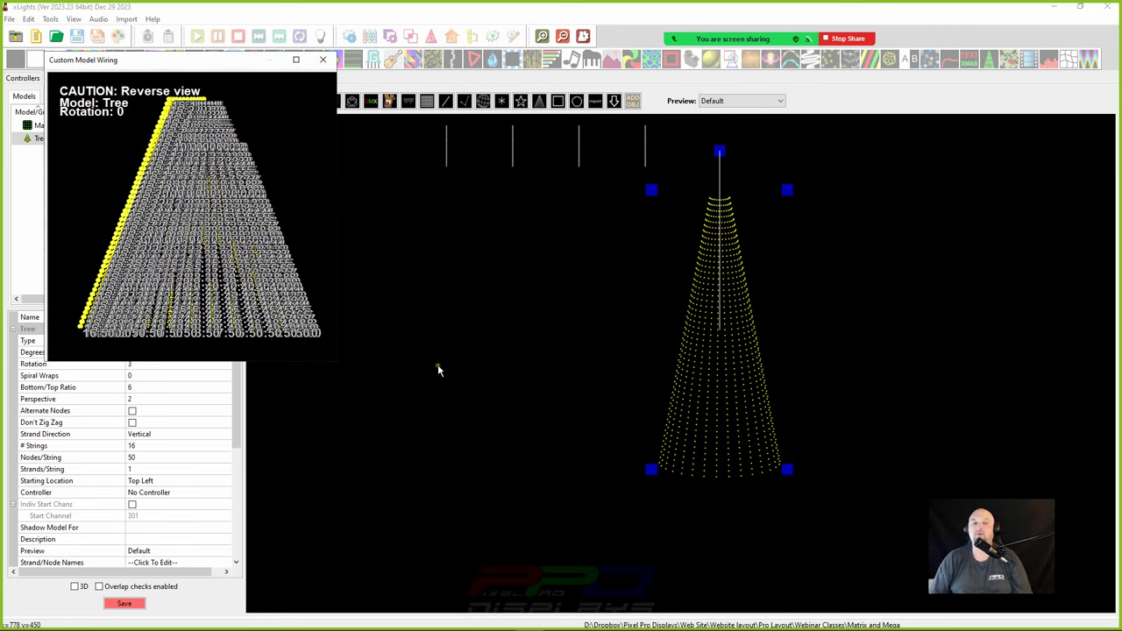
pyautogui.moveTo(244, 69); pyautogui.dragTo(887, 349)
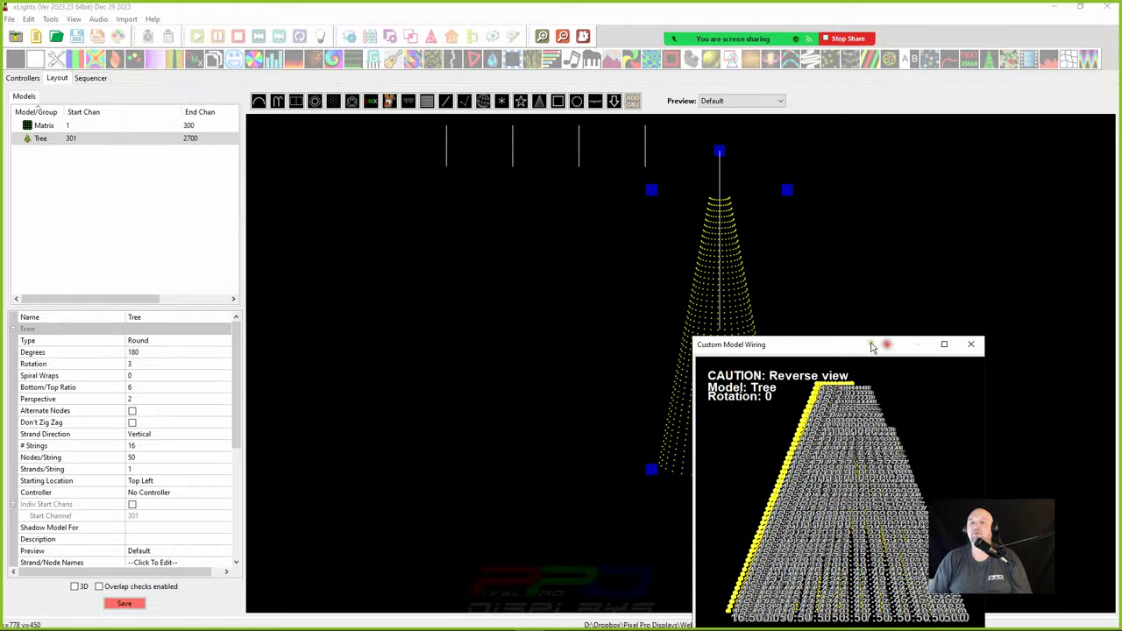
pyautogui.moveTo(692, 336); pyautogui.dragTo(149, 2)
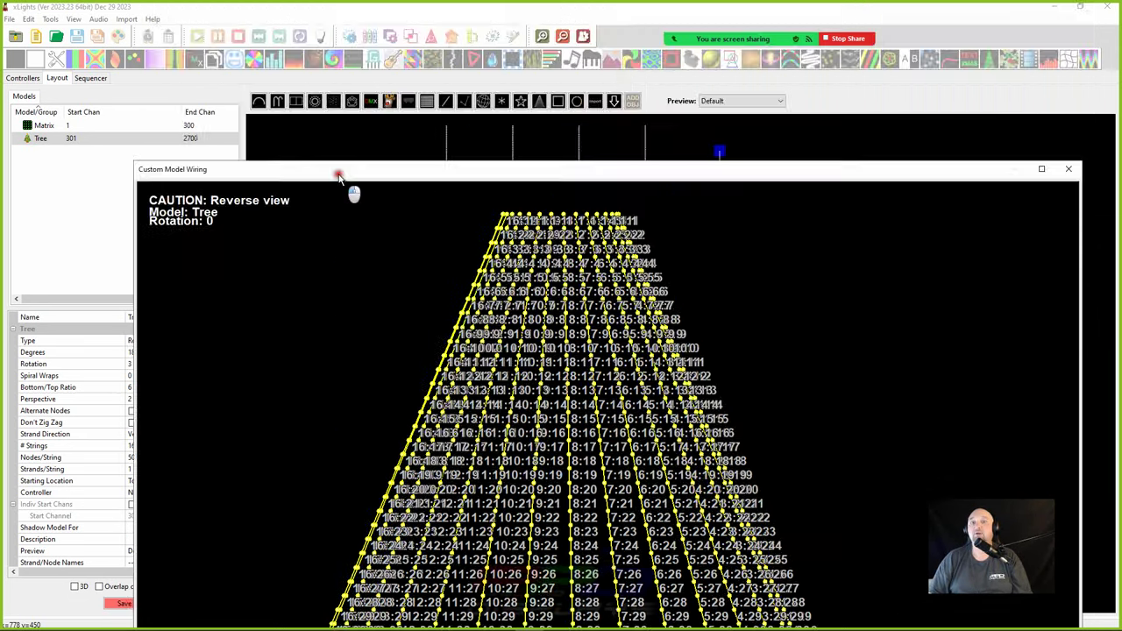
pyautogui.moveTo(351, 190); pyautogui.dragTo(315, 133)
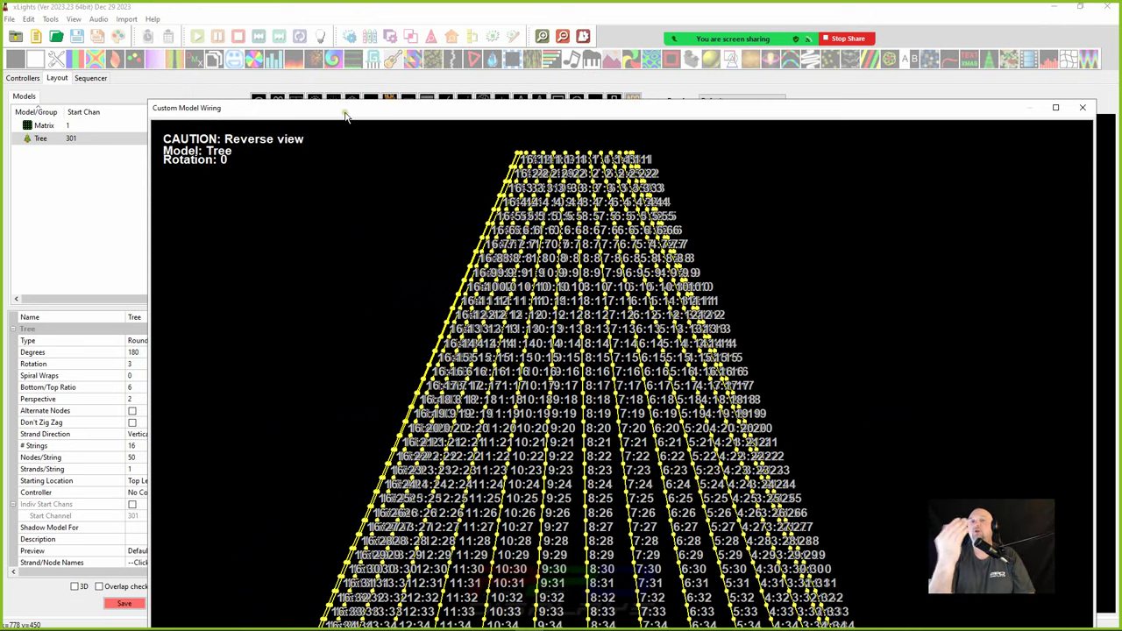
pyautogui.moveTo(346, 116); pyautogui.dragTo(314, 68)
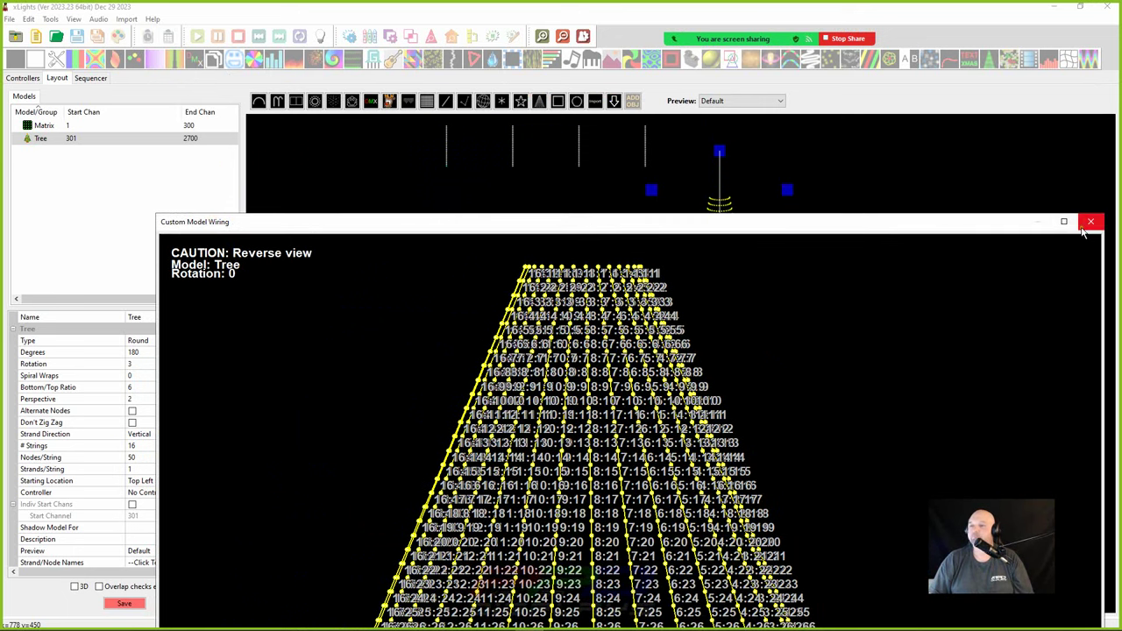
pyautogui.click(1087, 225)
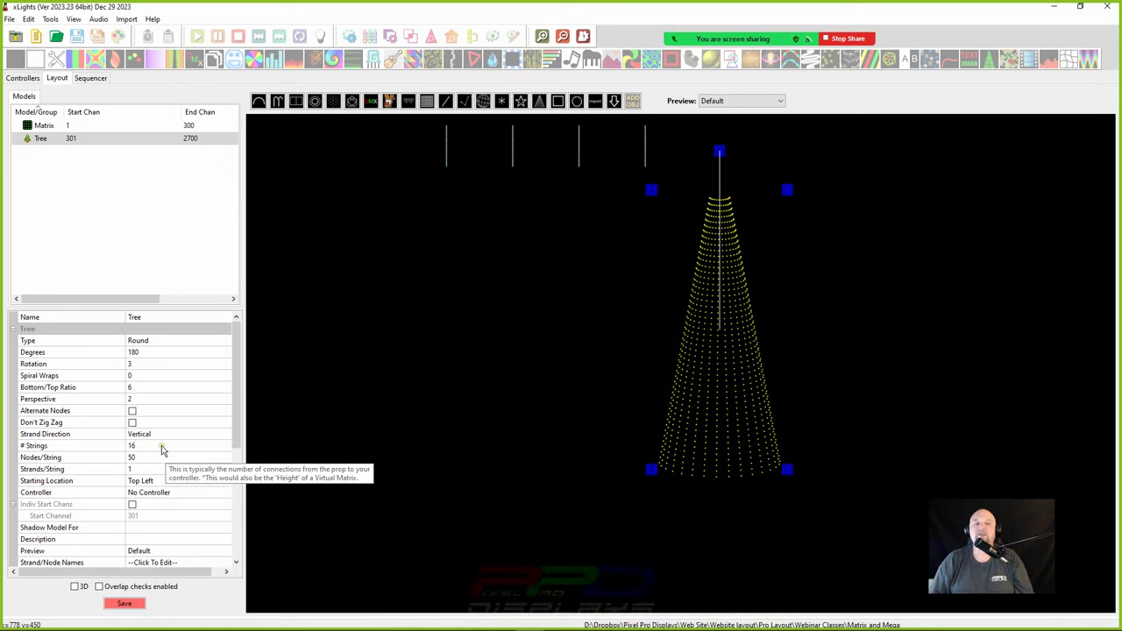
# - Set the tree's # Strings to 8 and its Nodes/String to 24
pyautogui.click(137, 458)
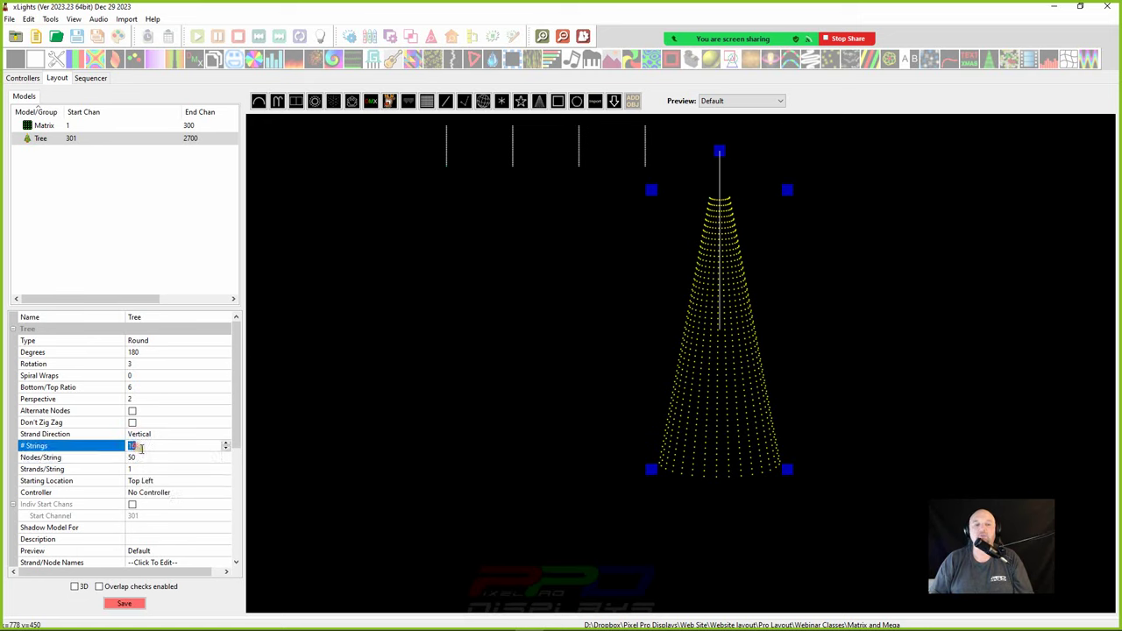
pyautogui.write('8')
pyautogui.press('Return')
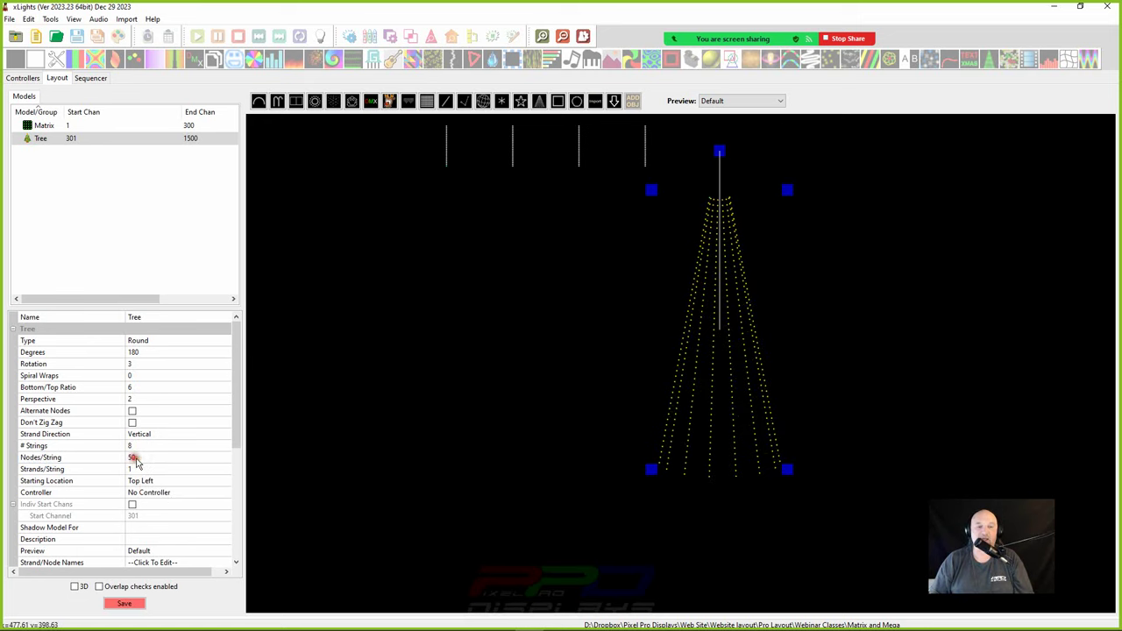
pyautogui.click(131, 458)
pyautogui.write('25')
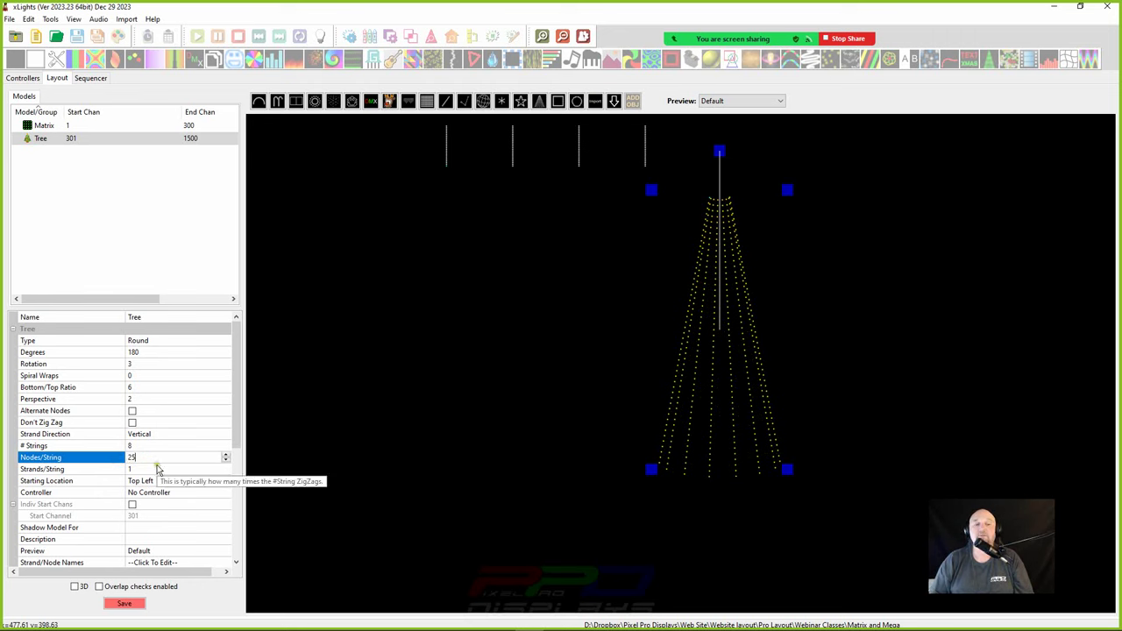
pyautogui.doubleClick(131, 462)
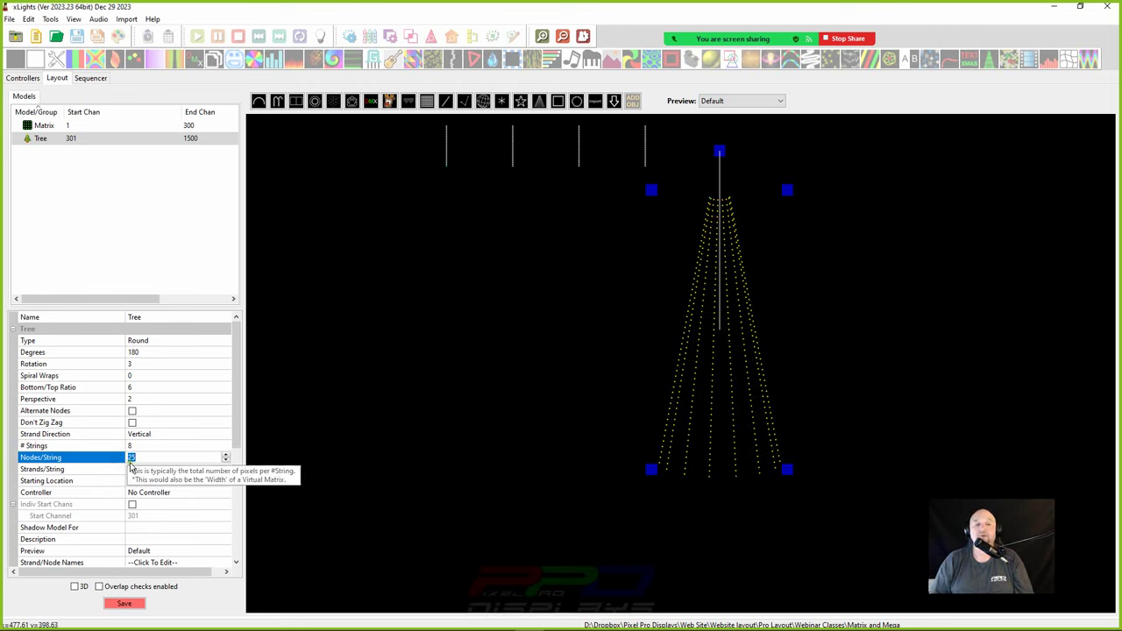
pyautogui.click(130, 462)
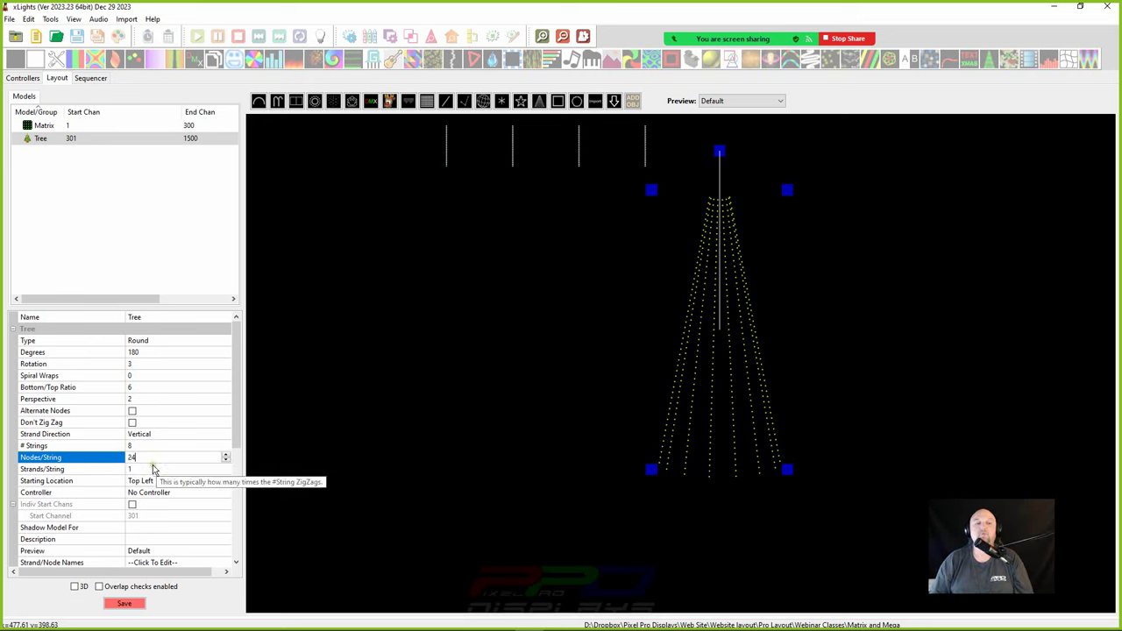
pyautogui.click(139, 458)
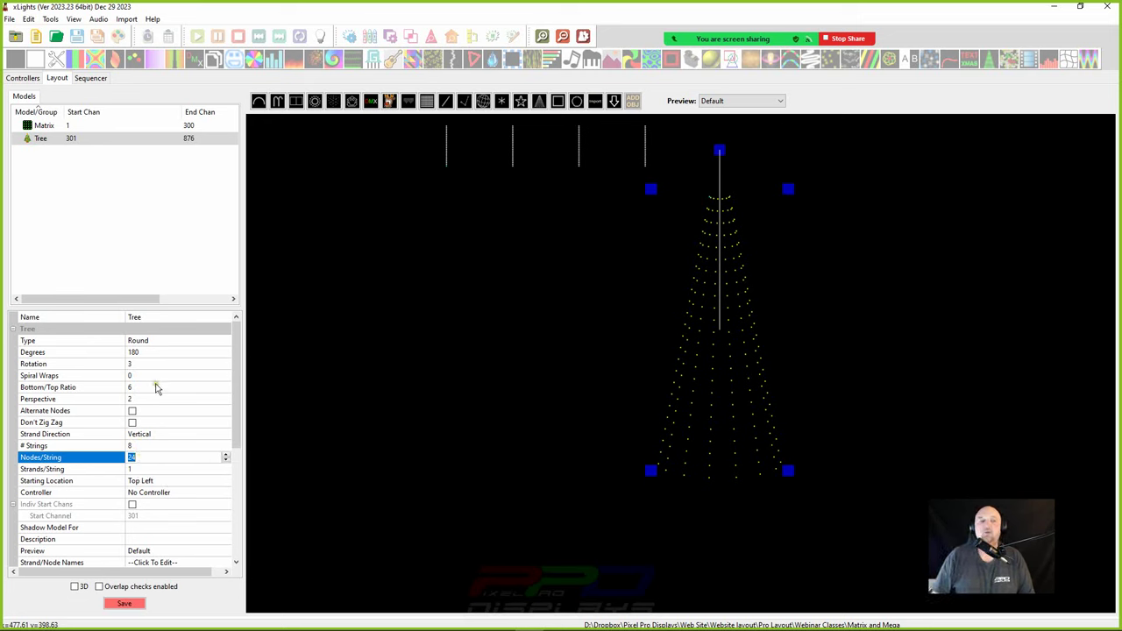
# - Set the tree's Strands/String to 2 so that each string folds into two strands
pyautogui.click(138, 446)
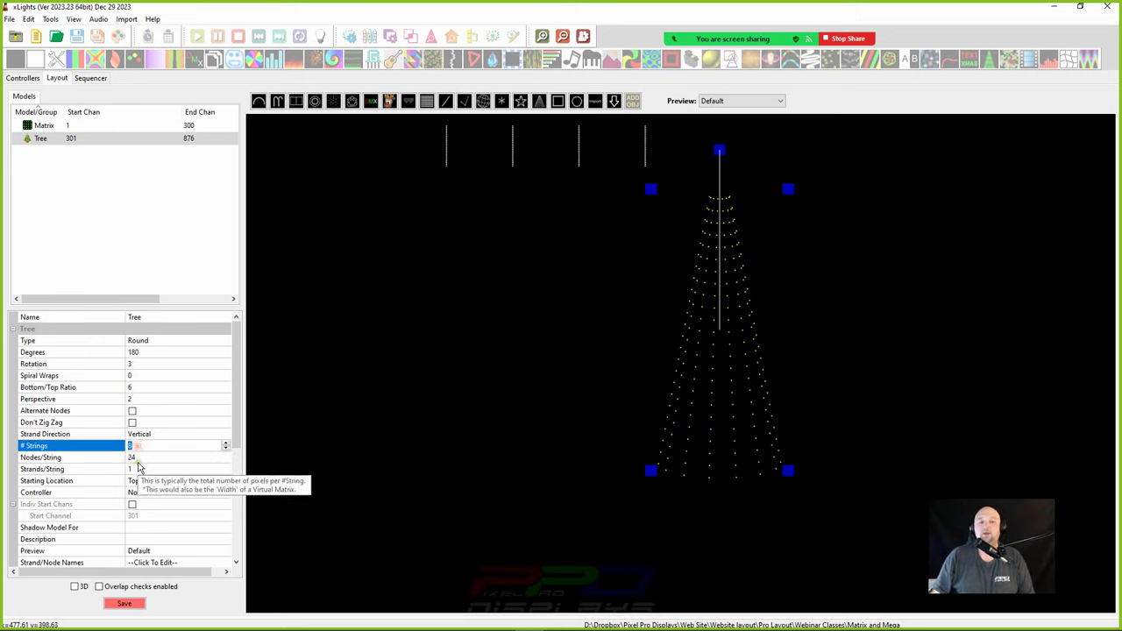
pyautogui.click(132, 458)
pyautogui.click(142, 471)
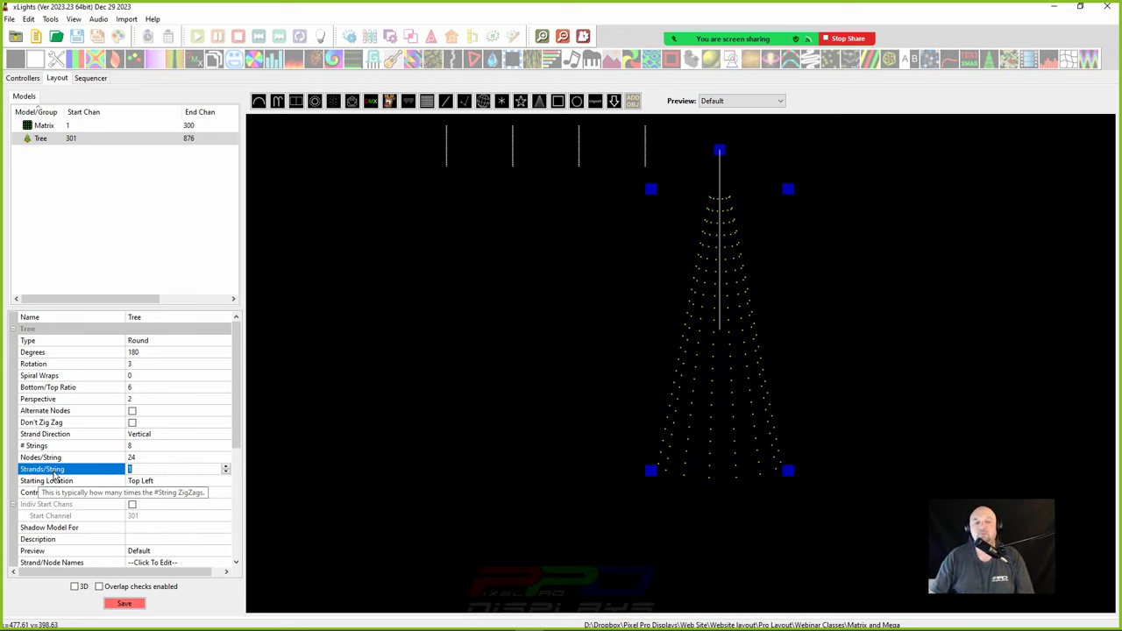
pyautogui.write('2')
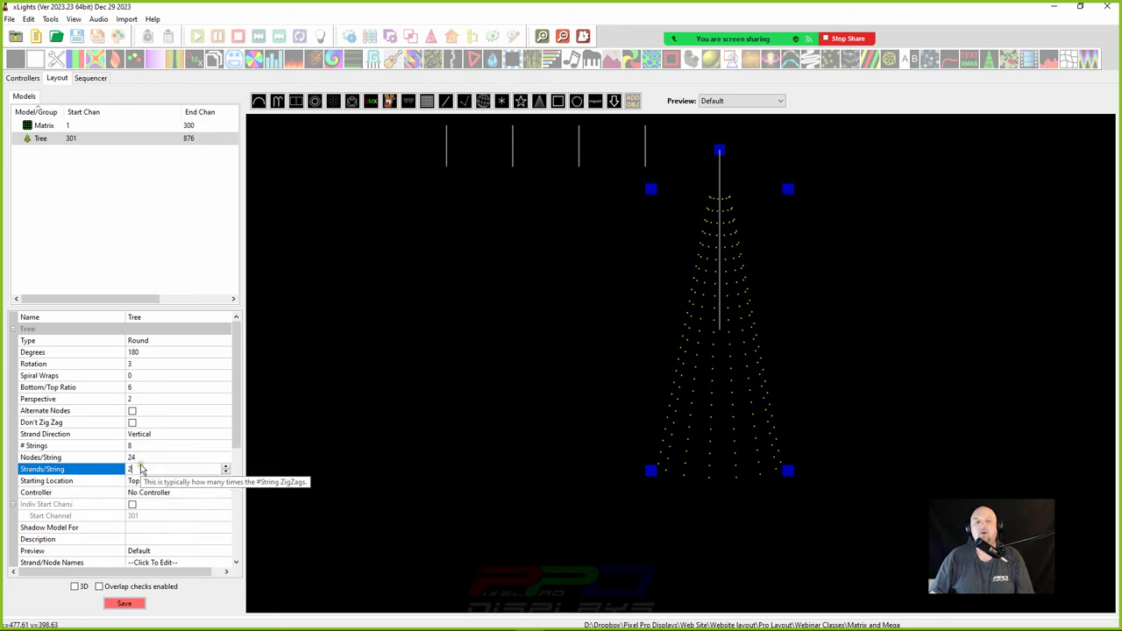
pyautogui.press('Return')
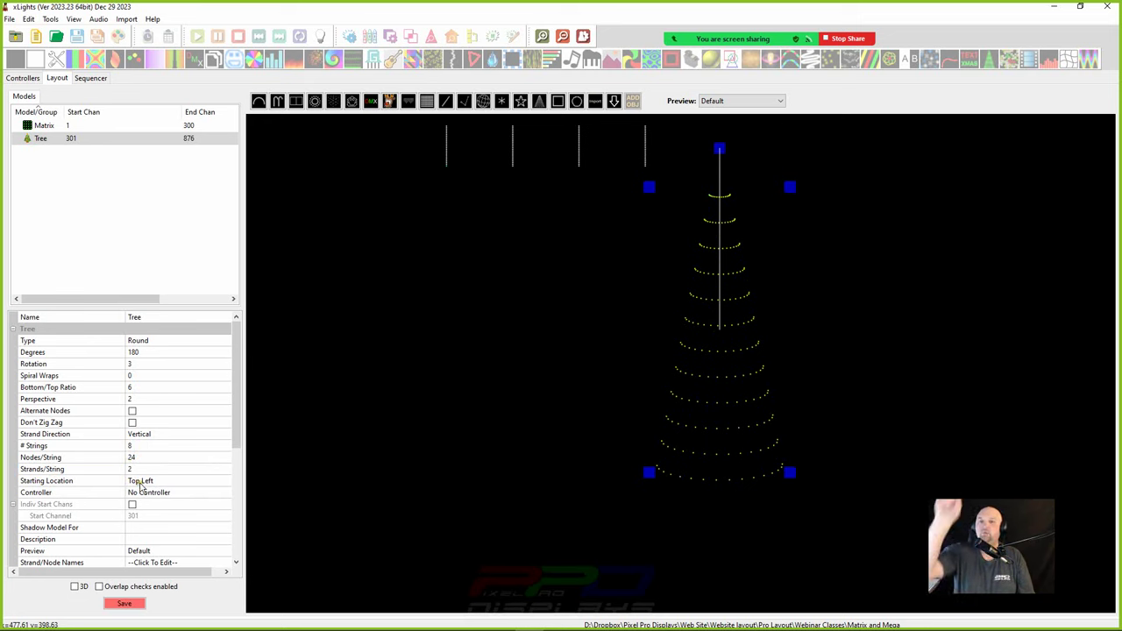
# - Move the tree slightly down and to the left in the preview, and widen it towards the left
pyautogui.moveTo(719, 339); pyautogui.dragTo(680, 375)
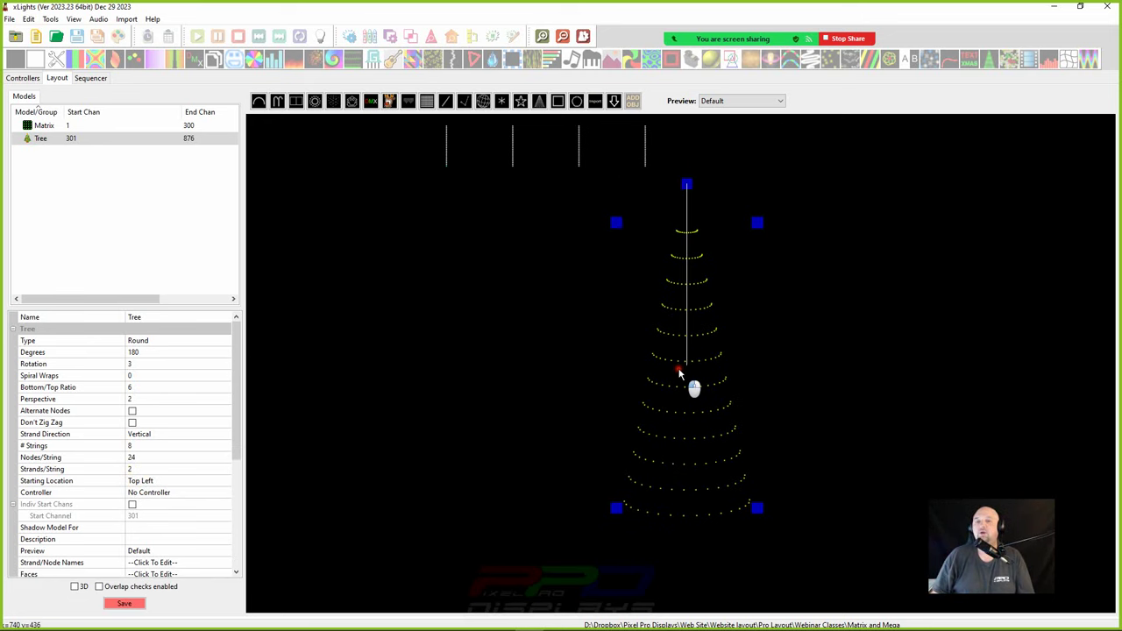
pyautogui.moveTo(616, 223); pyautogui.dragTo(558, 228)
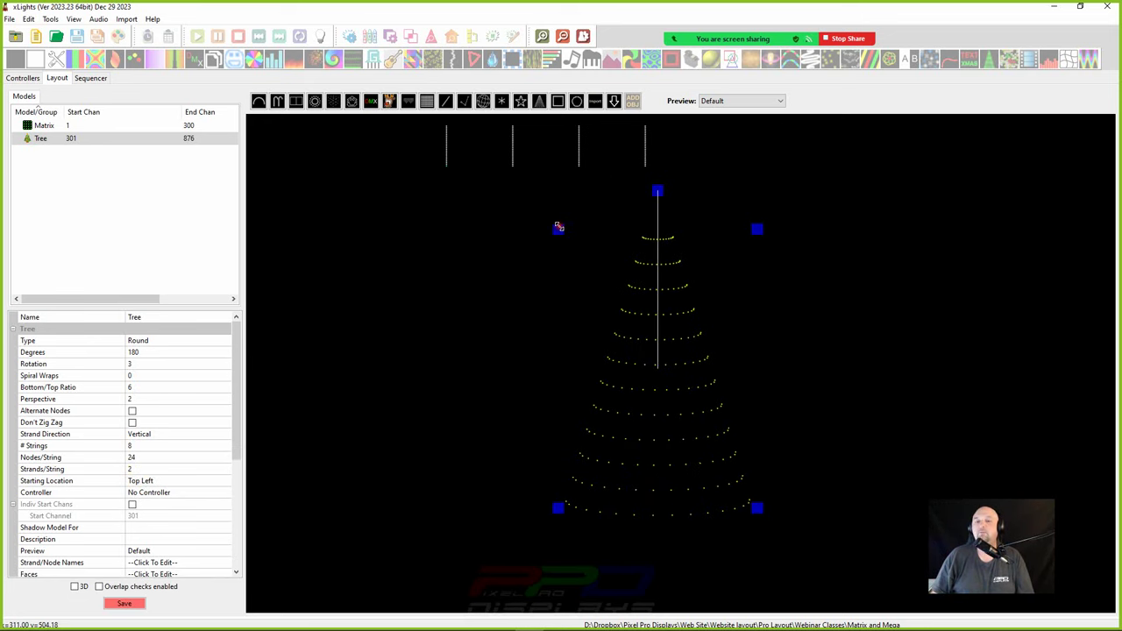
# - Open the widened tree's Wiring View and enlarge its window to examine how each string zigzags across two strands
pyautogui.rightClick(648, 393)
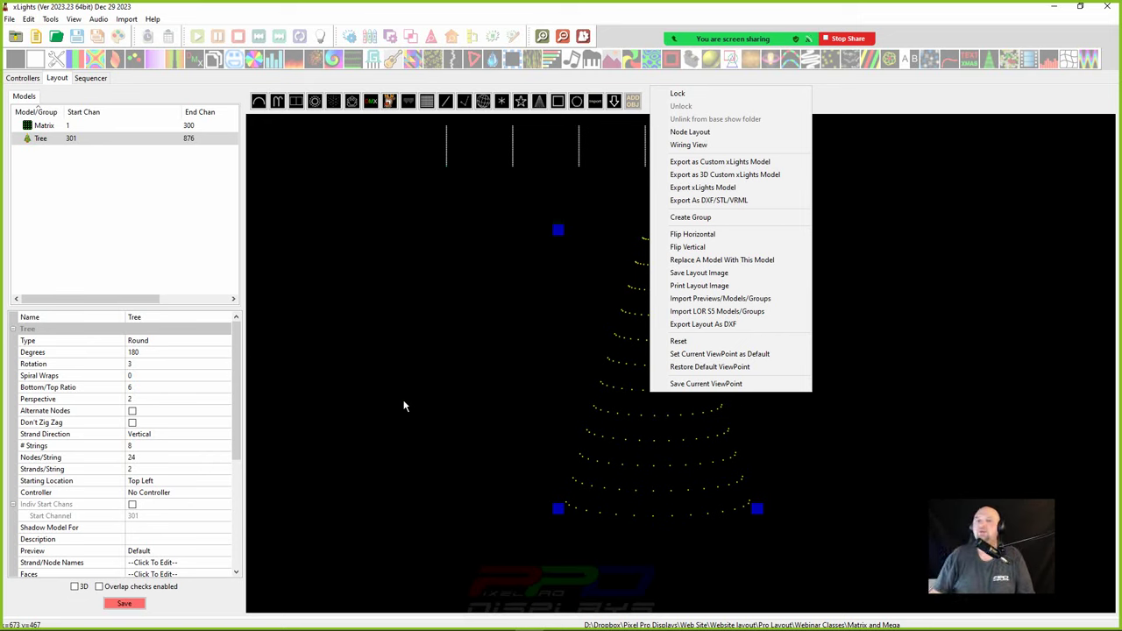
pyautogui.click(683, 145)
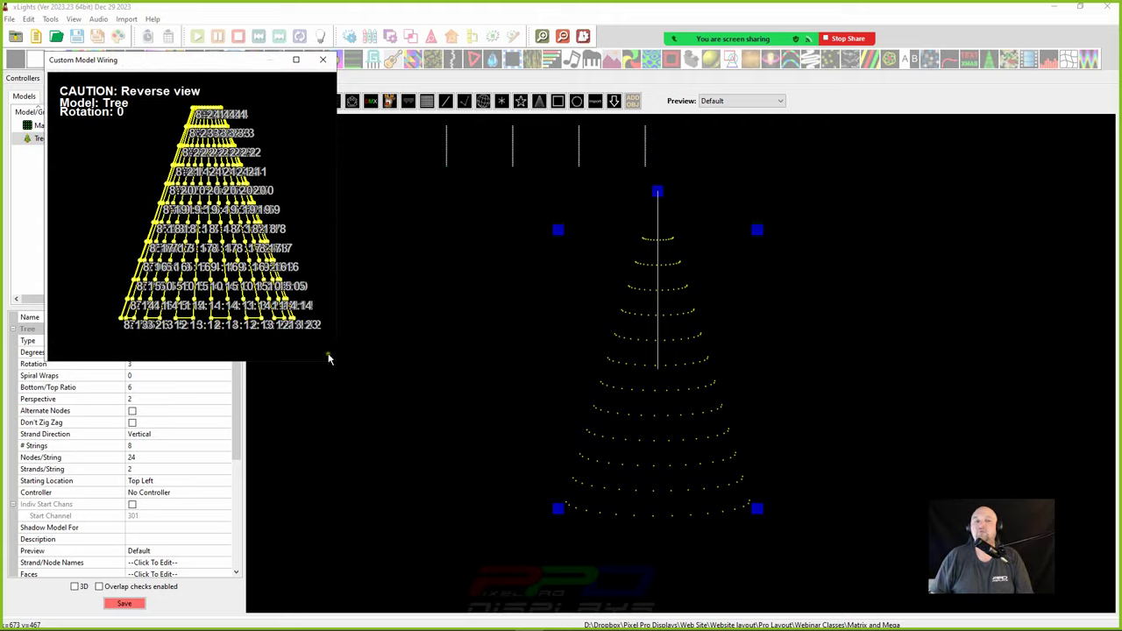
pyautogui.moveTo(336, 359); pyautogui.dragTo(1017, 596)
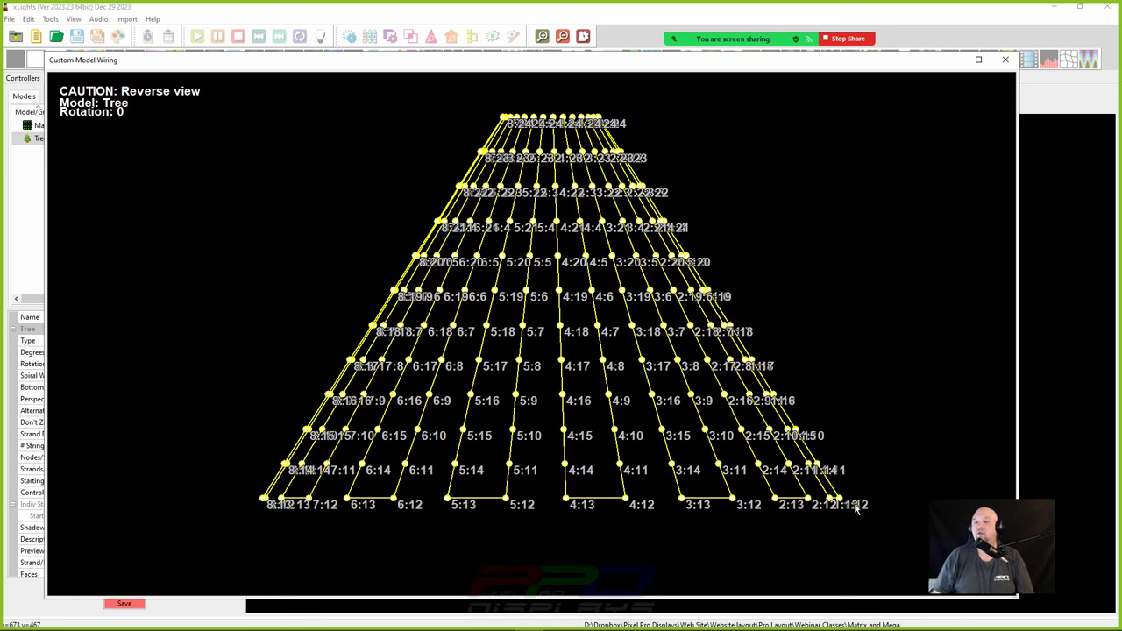
# - Widen and reposition the Wiring View window to examine the tree's Top Left start wiring, and close the window
pyautogui.moveTo(1017, 183); pyautogui.dragTo(1121, 186)
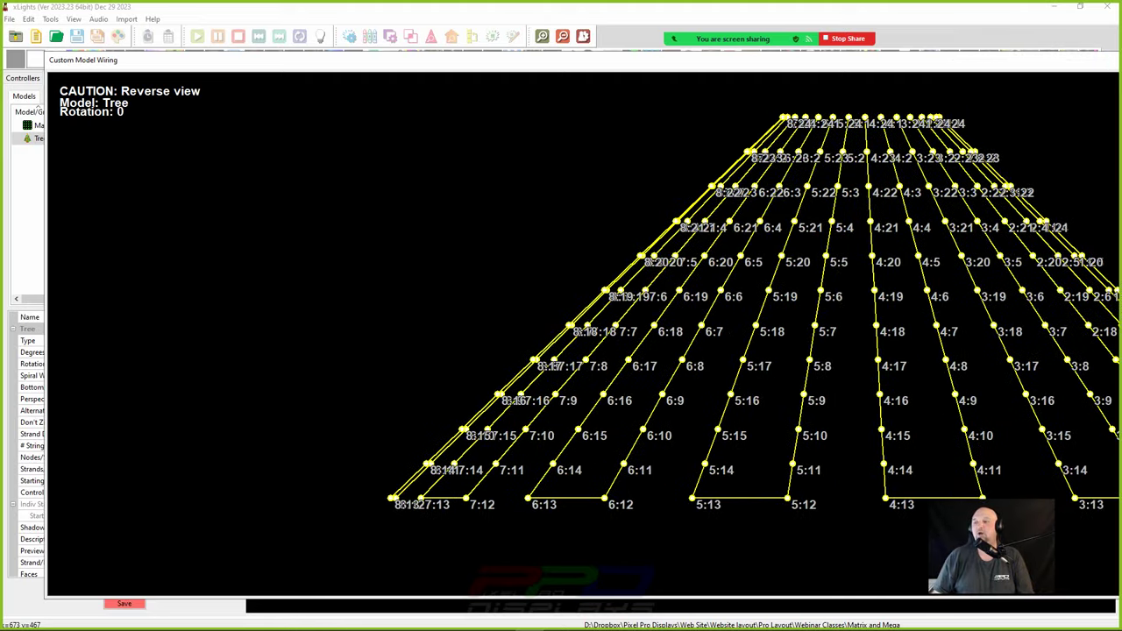
pyautogui.moveTo(611, 62); pyautogui.dragTo(330, 86)
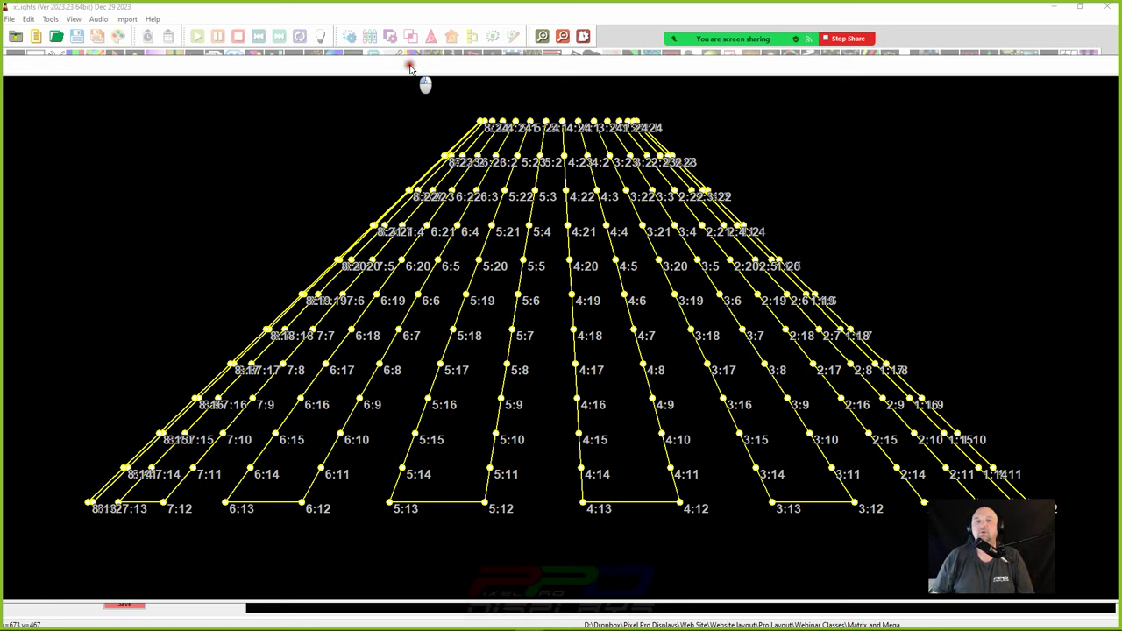
pyautogui.moveTo(421, 80); pyautogui.dragTo(475, 522)
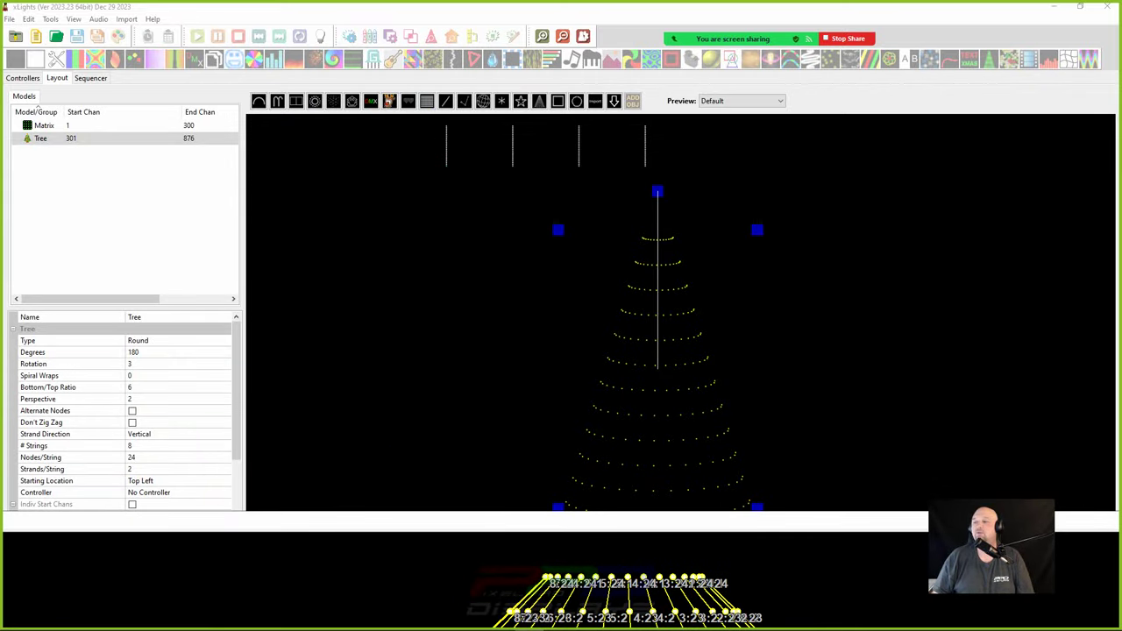
pyautogui.click(495, 504)
# - Set the tree's Starting Location to Bottom Left
pyautogui.click(168, 484)
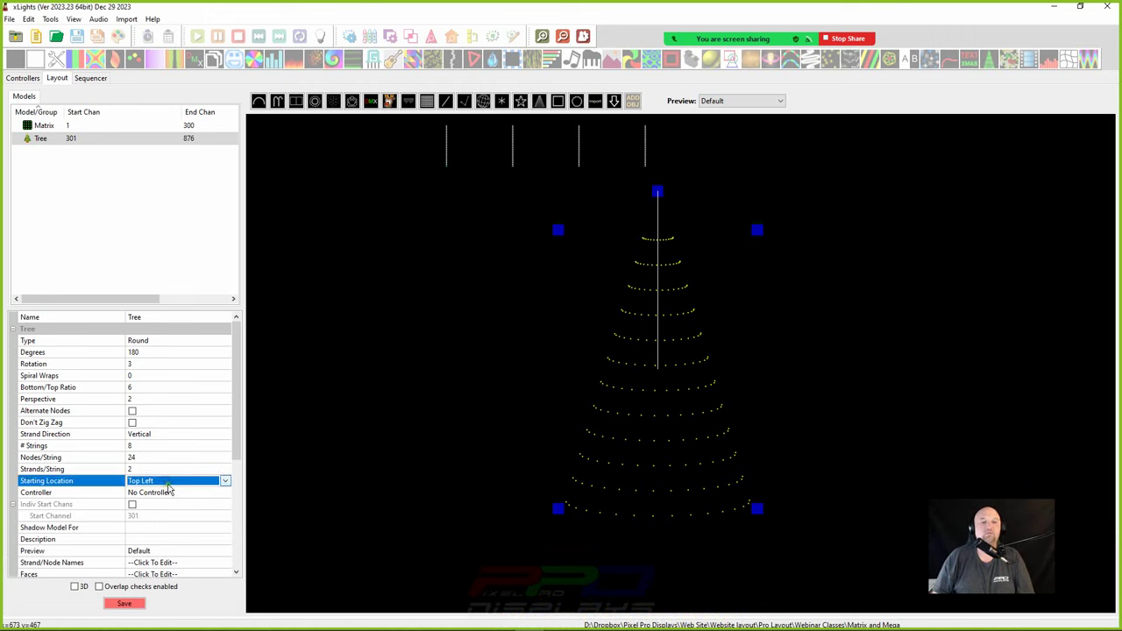
pyautogui.click(169, 488)
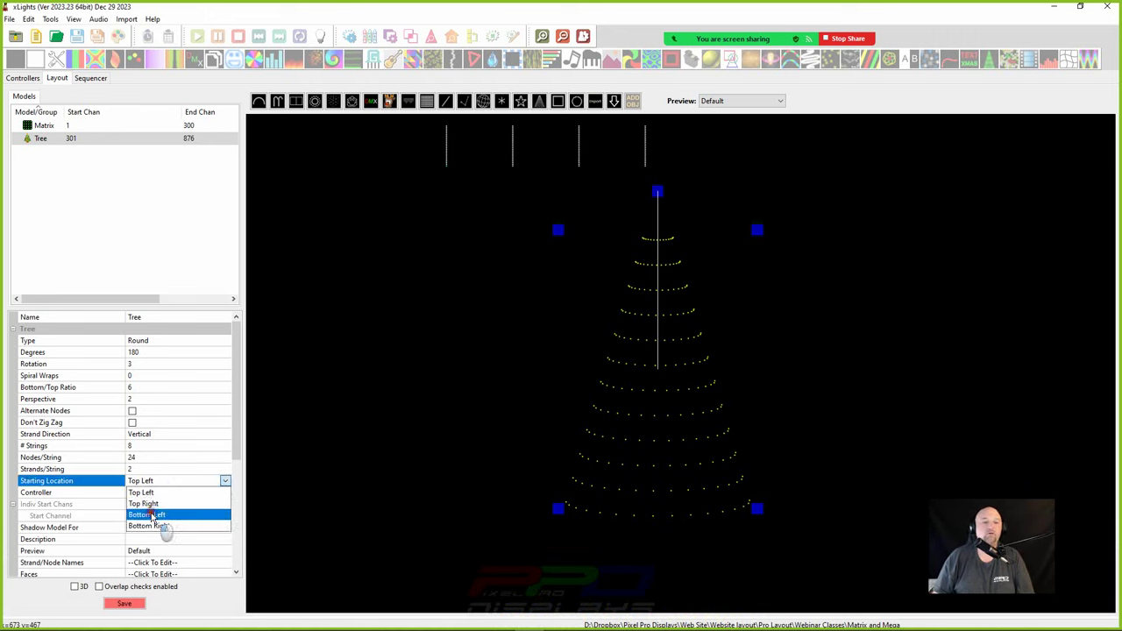
pyautogui.click(149, 515)
# - Open the tree's Wiring View, enlarge and reposition its window to examine the Bottom Left start wiring, and close the window
pyautogui.rightClick(687, 448)
pyautogui.click(745, 189)
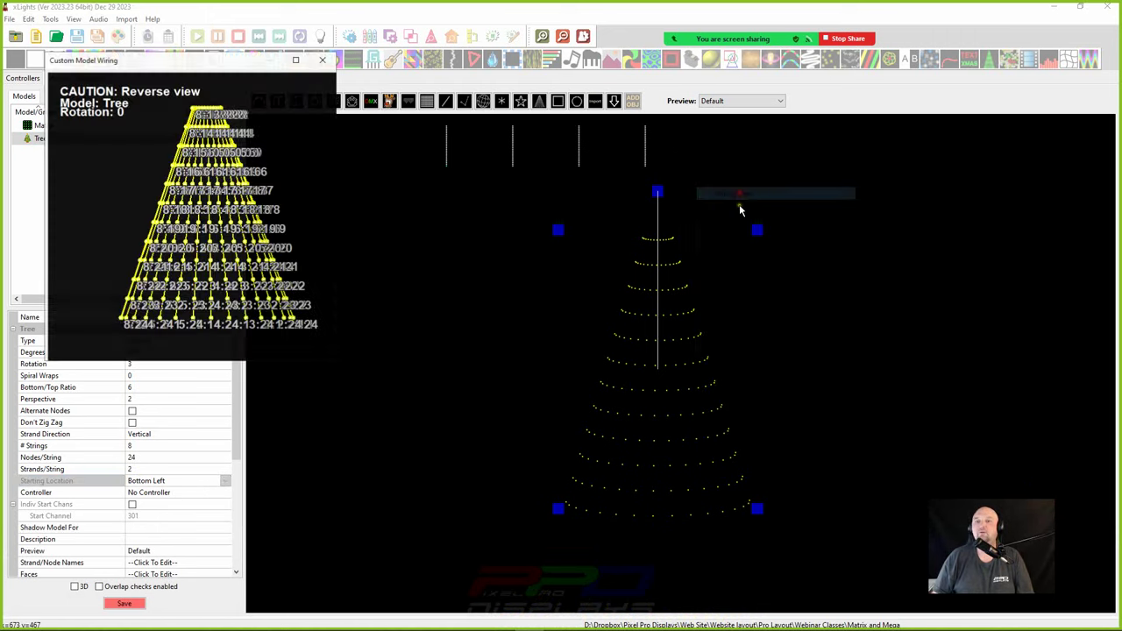
pyautogui.moveTo(336, 360); pyautogui.dragTo(1118, 360)
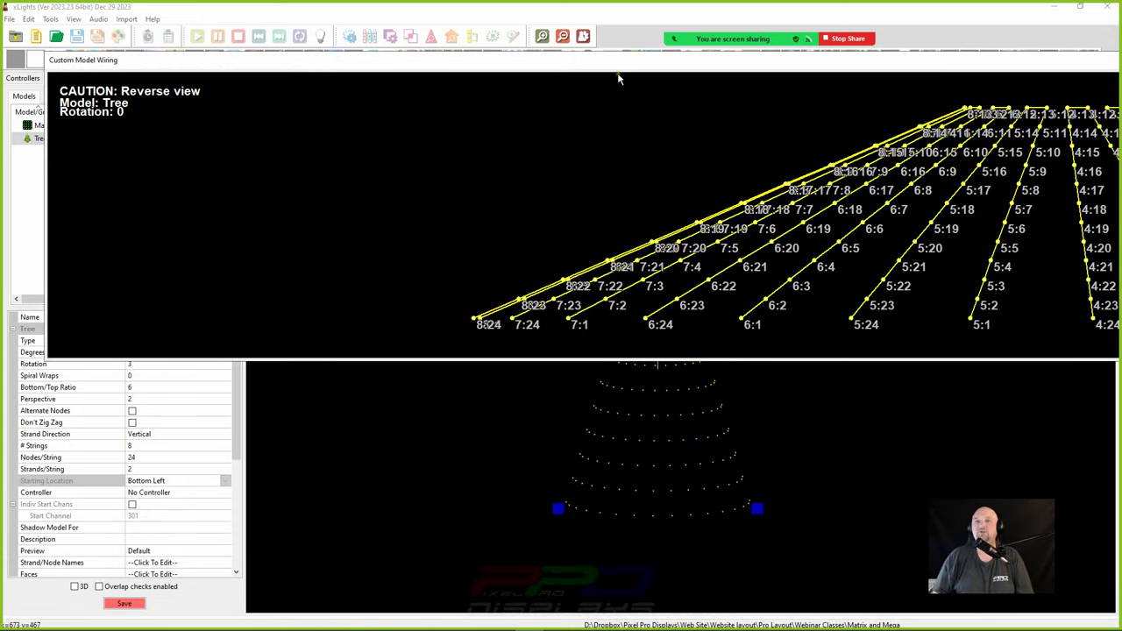
pyautogui.moveTo(642, 70); pyautogui.dragTo(58, 68)
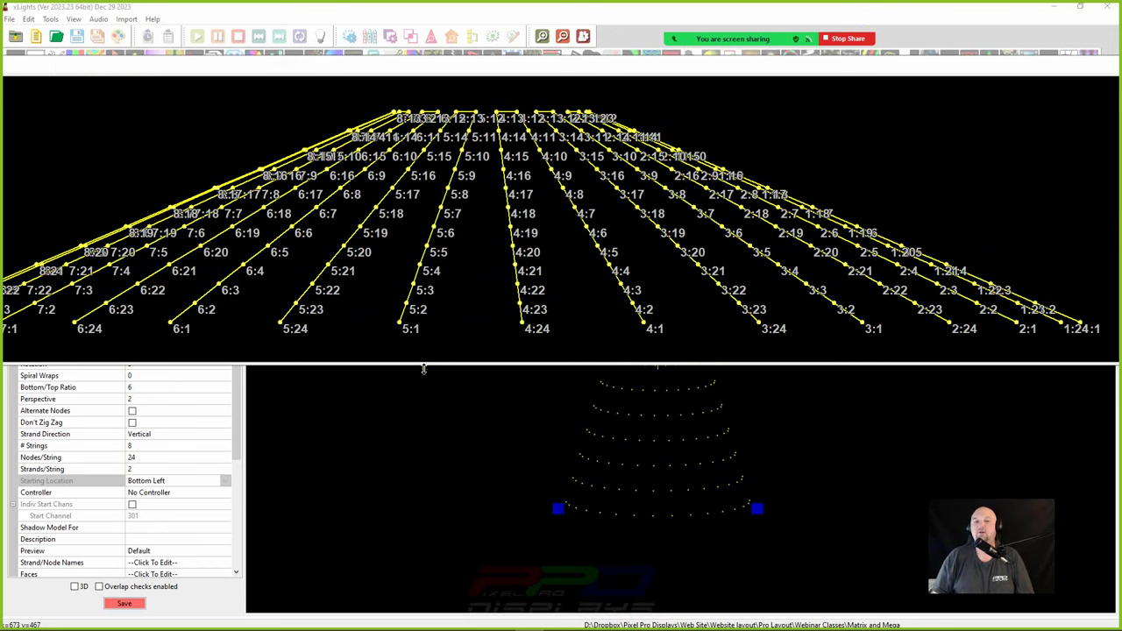
pyautogui.moveTo(423, 366); pyautogui.dragTo(408, 585)
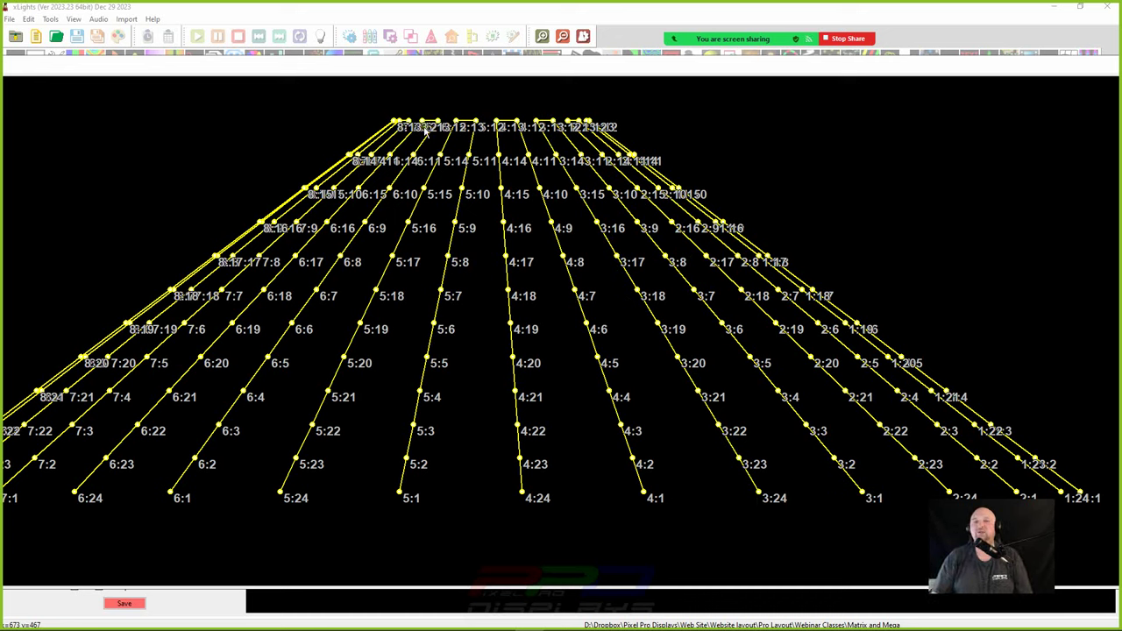
pyautogui.doubleClick(296, 65)
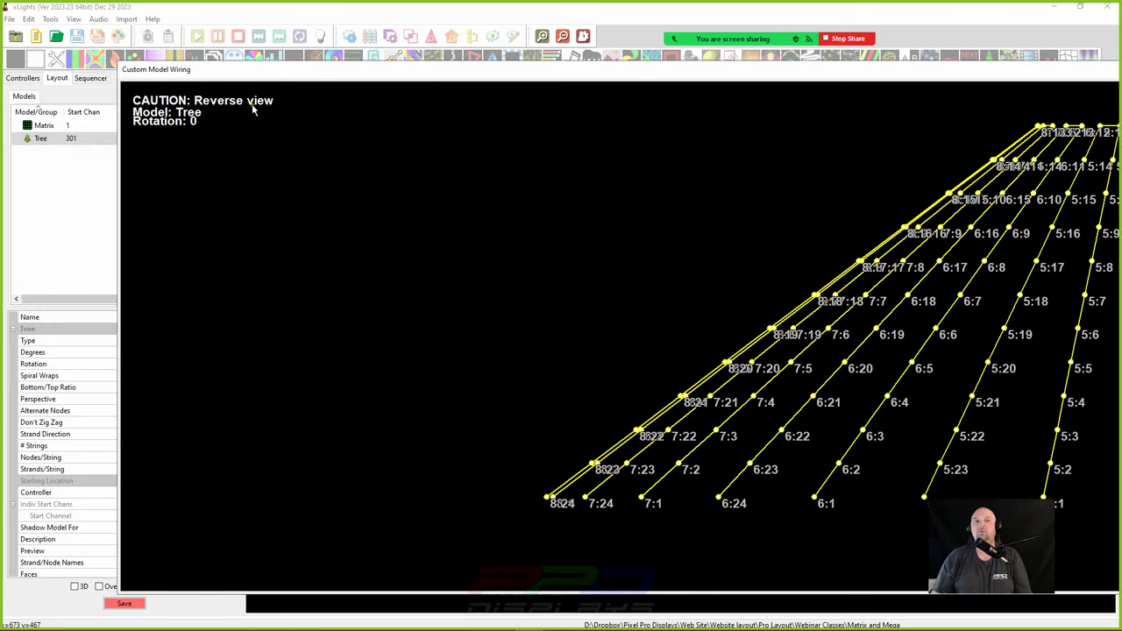
pyautogui.doubleClick(651, 71)
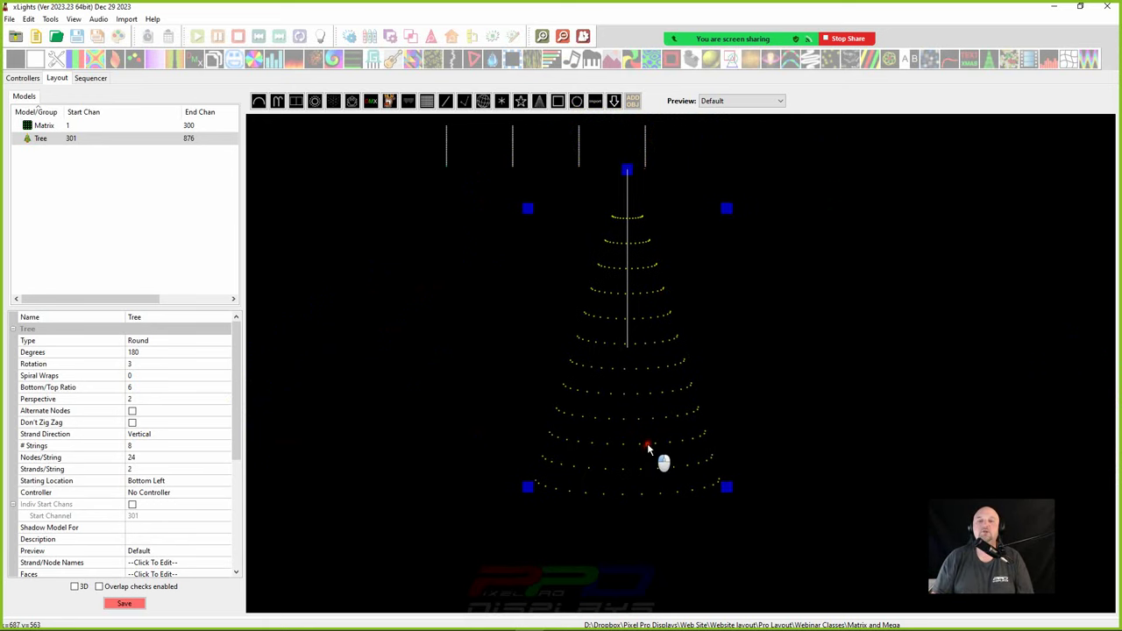
# - Move the tree slightly up and to the left in the preview, and enable its Don't Zig Zag option
pyautogui.moveTo(649, 449); pyautogui.dragTo(648, 451)
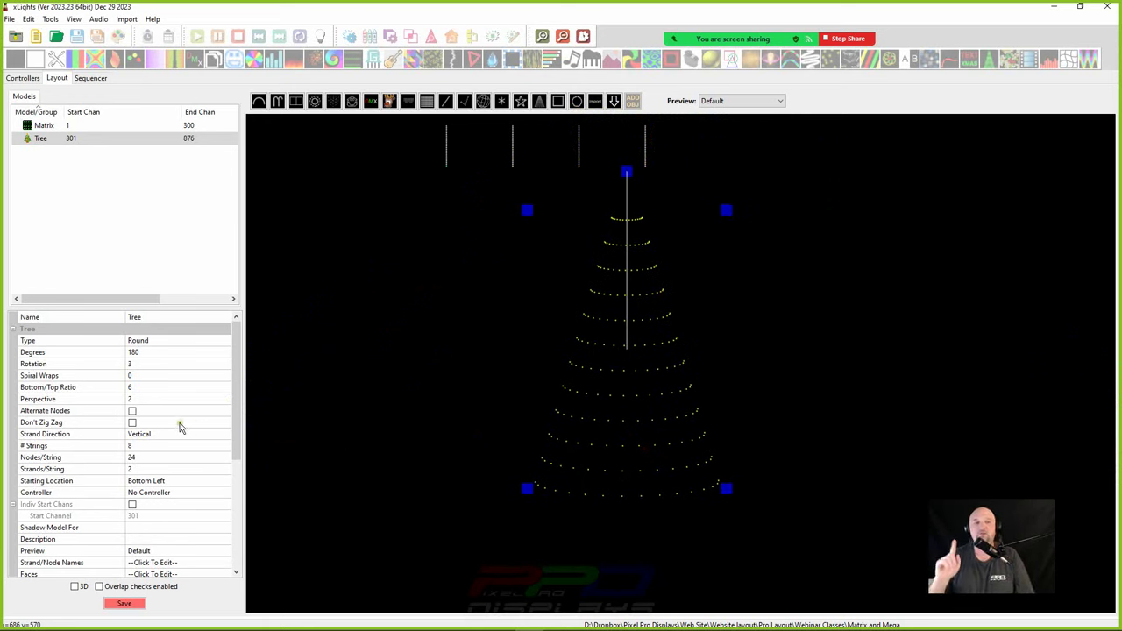
pyautogui.click(132, 423)
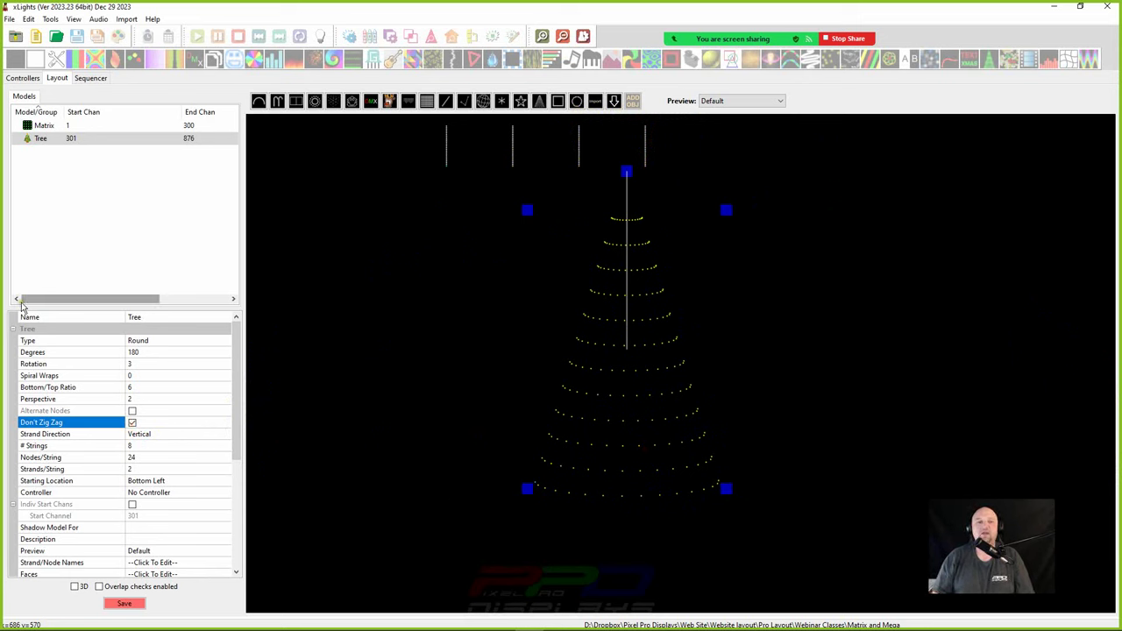
# - Change the tree's Type to Flat, and widen and recentre it in the preview
pyautogui.click(152, 342)
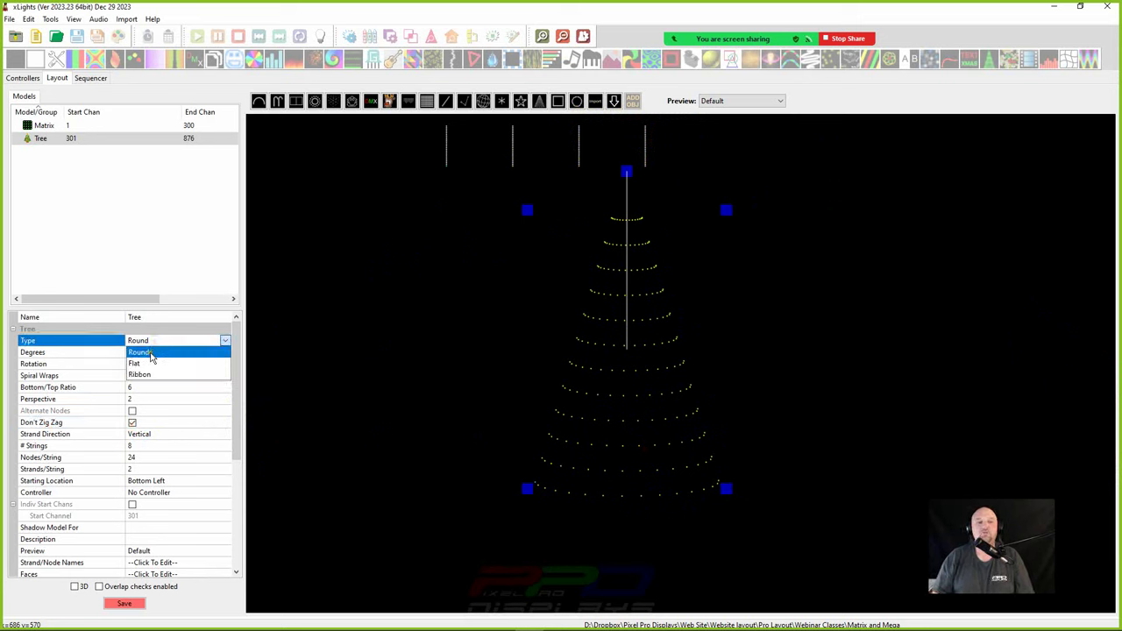
pyautogui.click(144, 363)
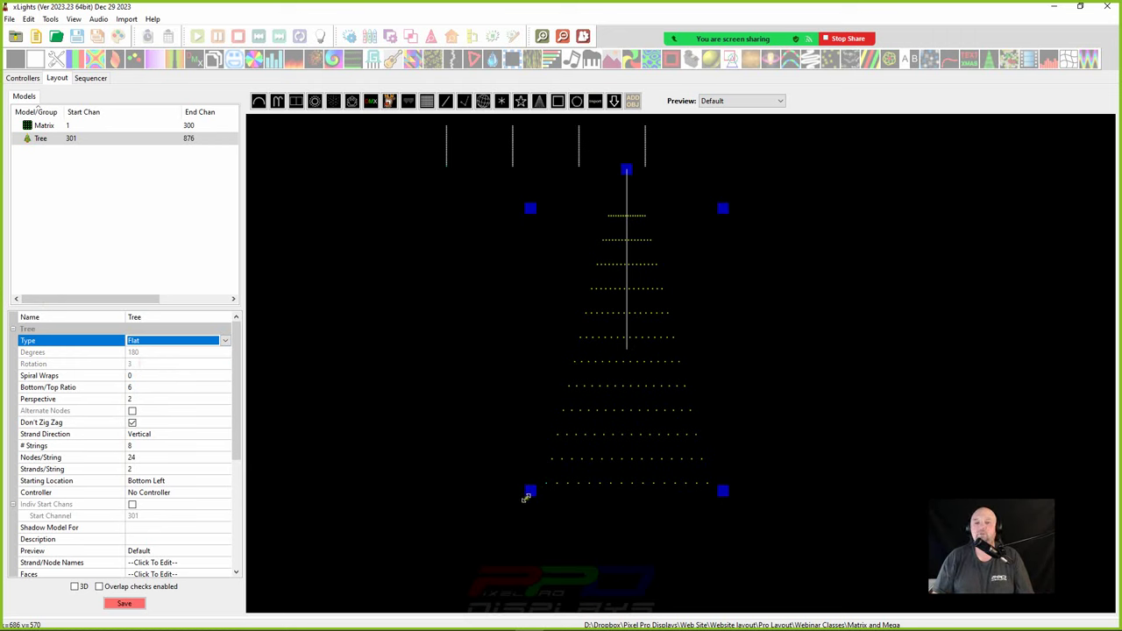
pyautogui.moveTo(526, 493); pyautogui.dragTo(463, 507)
pyautogui.moveTo(617, 428); pyautogui.dragTo(688, 431)
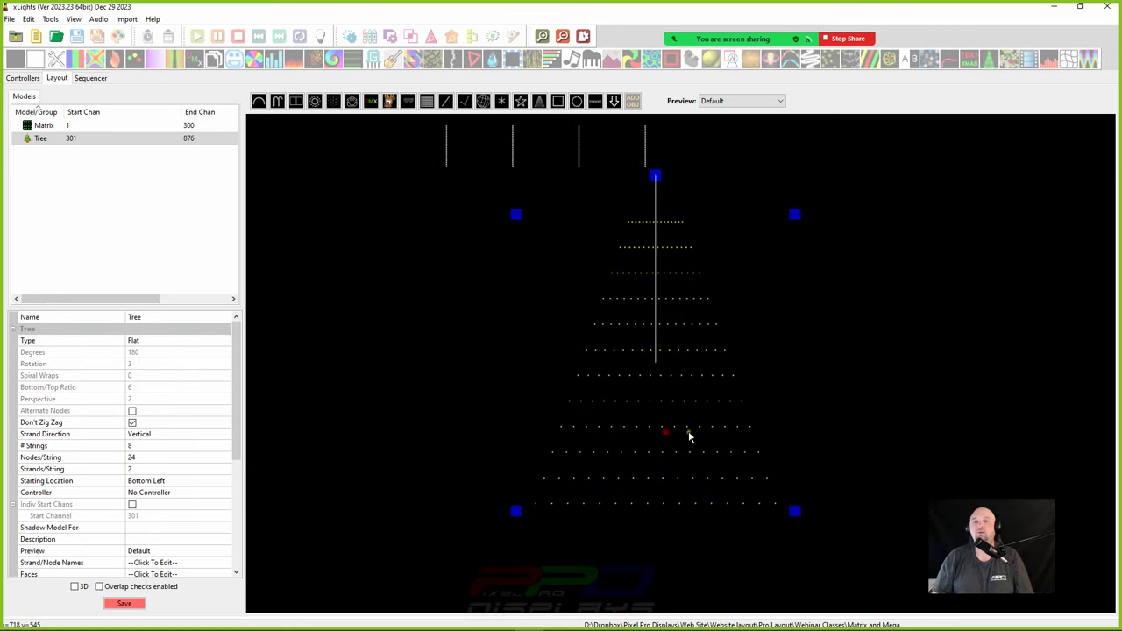
# - Open the flat tree's Wiring View and enlarge its window to examine how the strands run with Don't Zig Zag enabled
pyautogui.rightClick(628, 373)
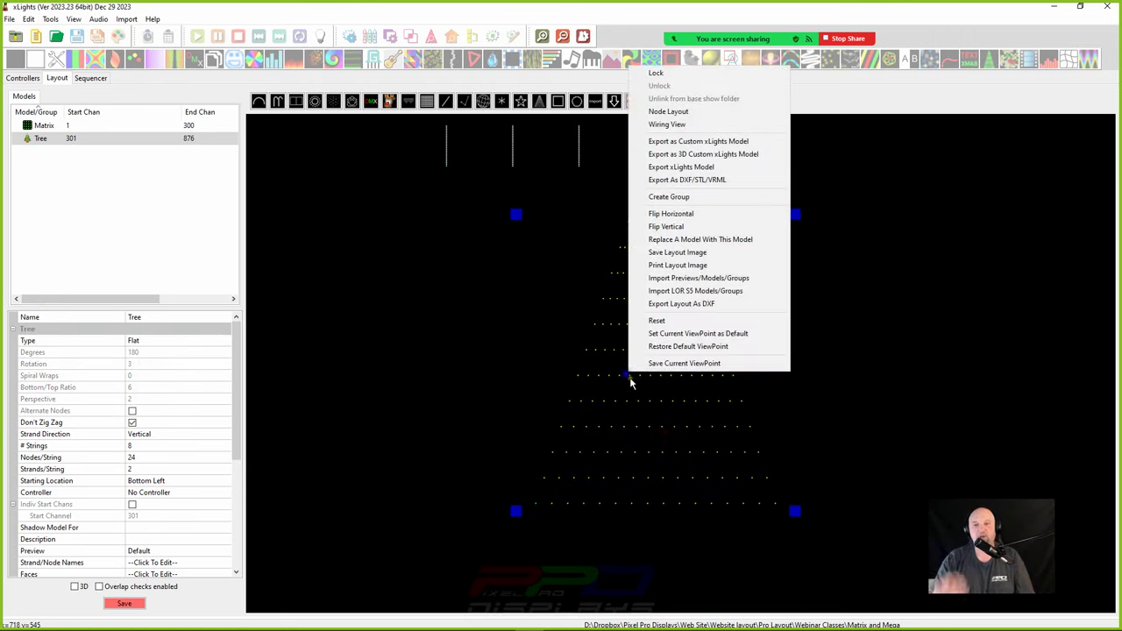
pyautogui.click(664, 127)
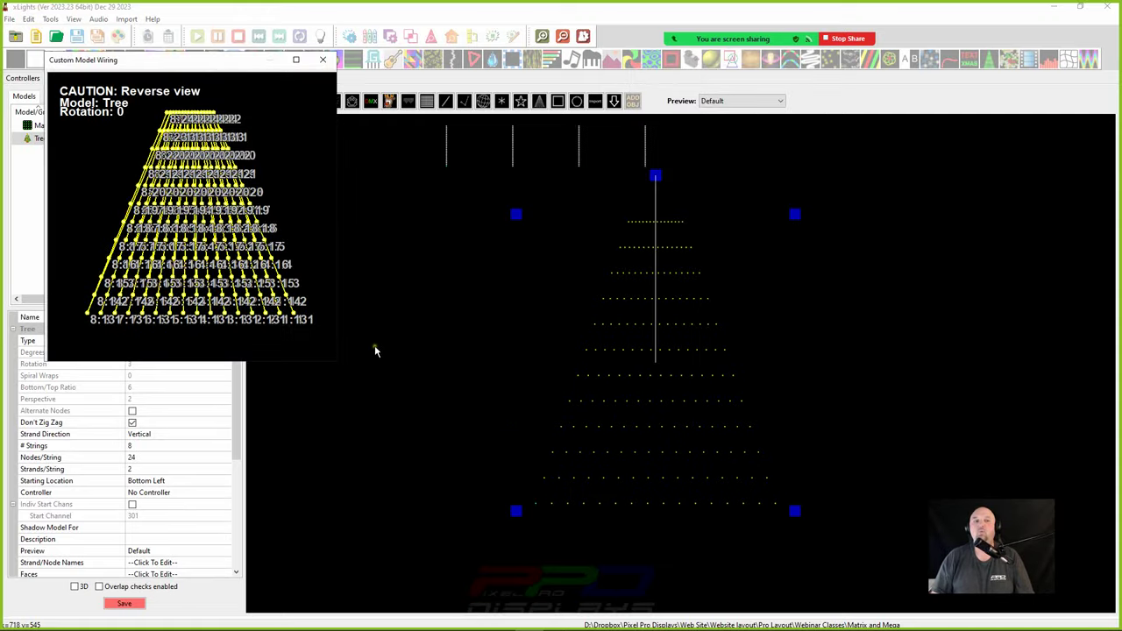
pyautogui.moveTo(338, 361); pyautogui.dragTo(1118, 548)
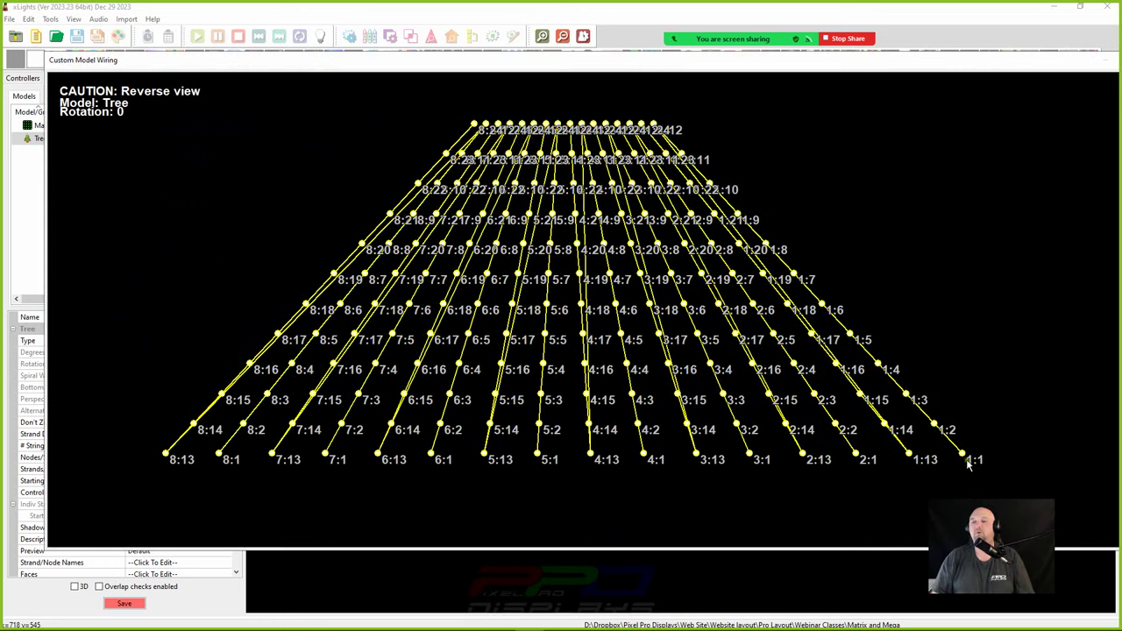